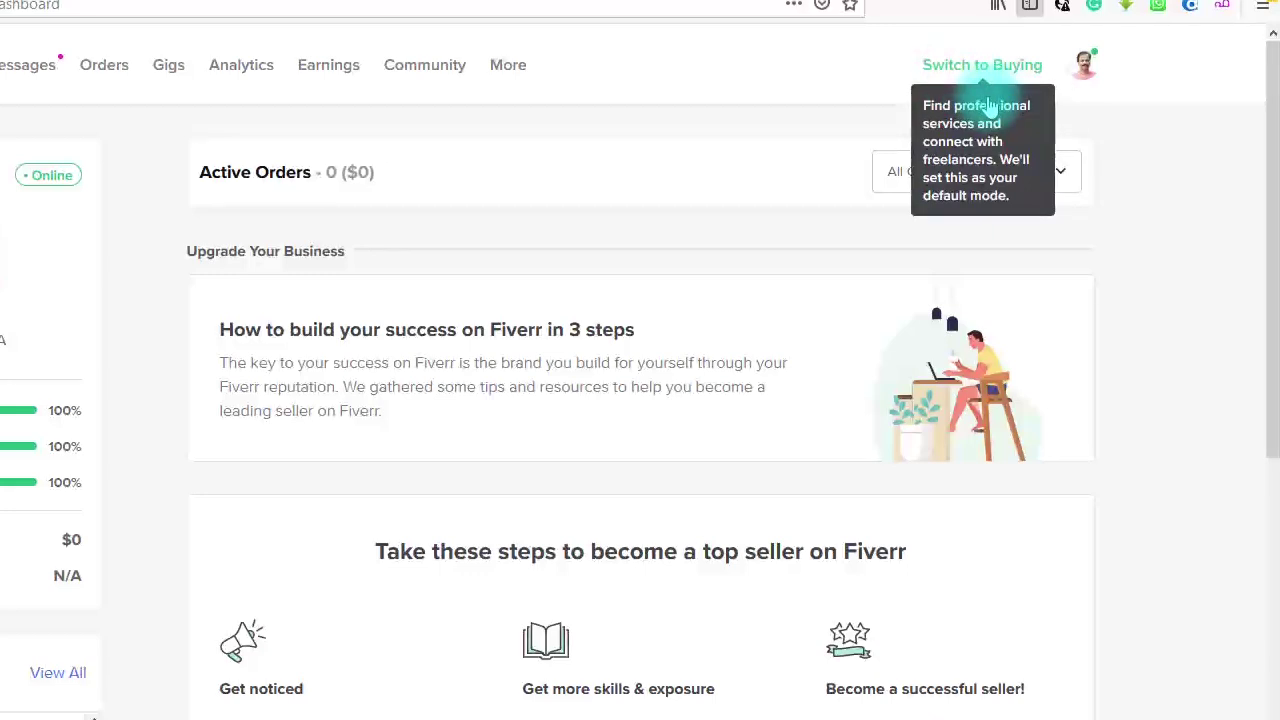
- Switch the account from selling to buying mode and back to selling, twice
click(978, 64)
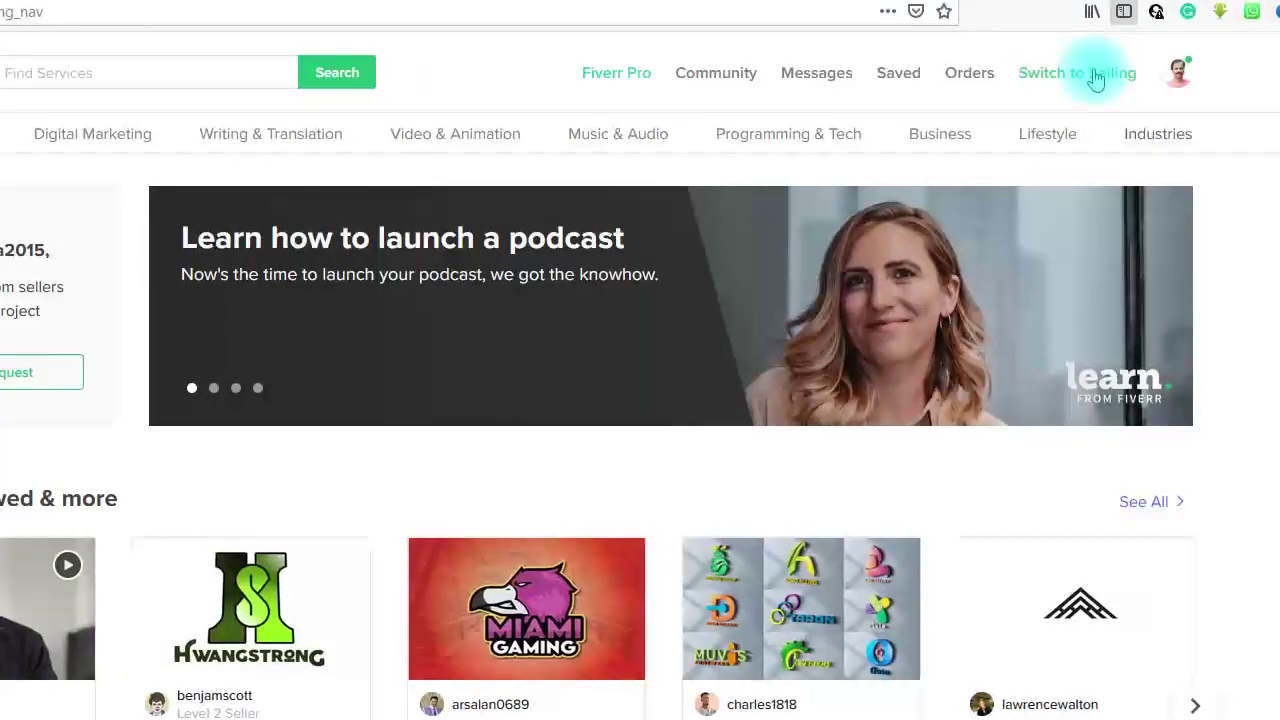
click(1096, 78)
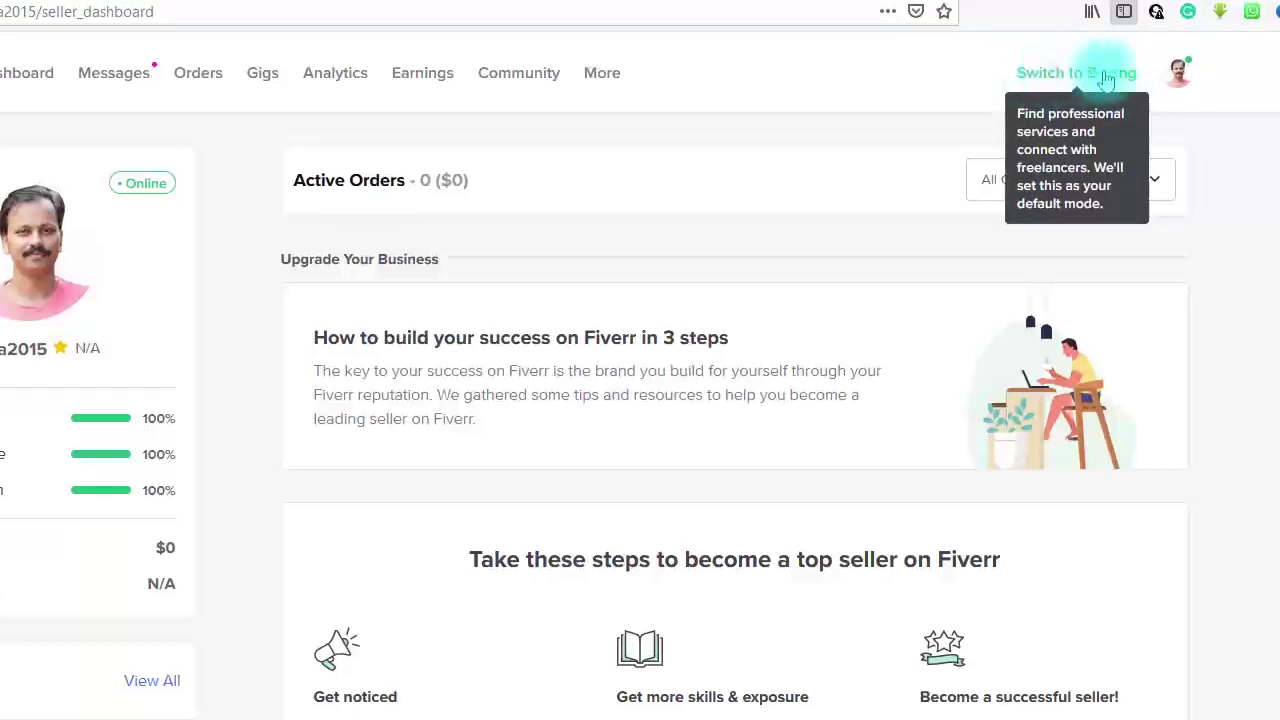
click(1106, 78)
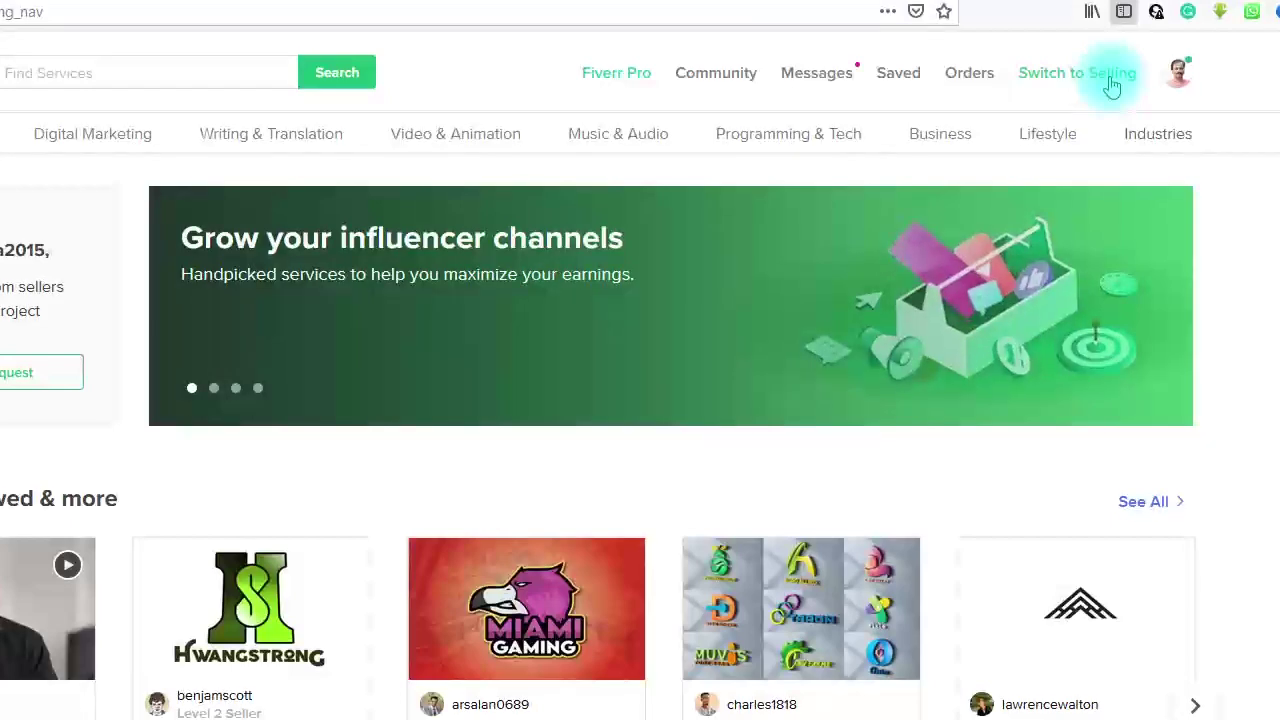
click(1110, 86)
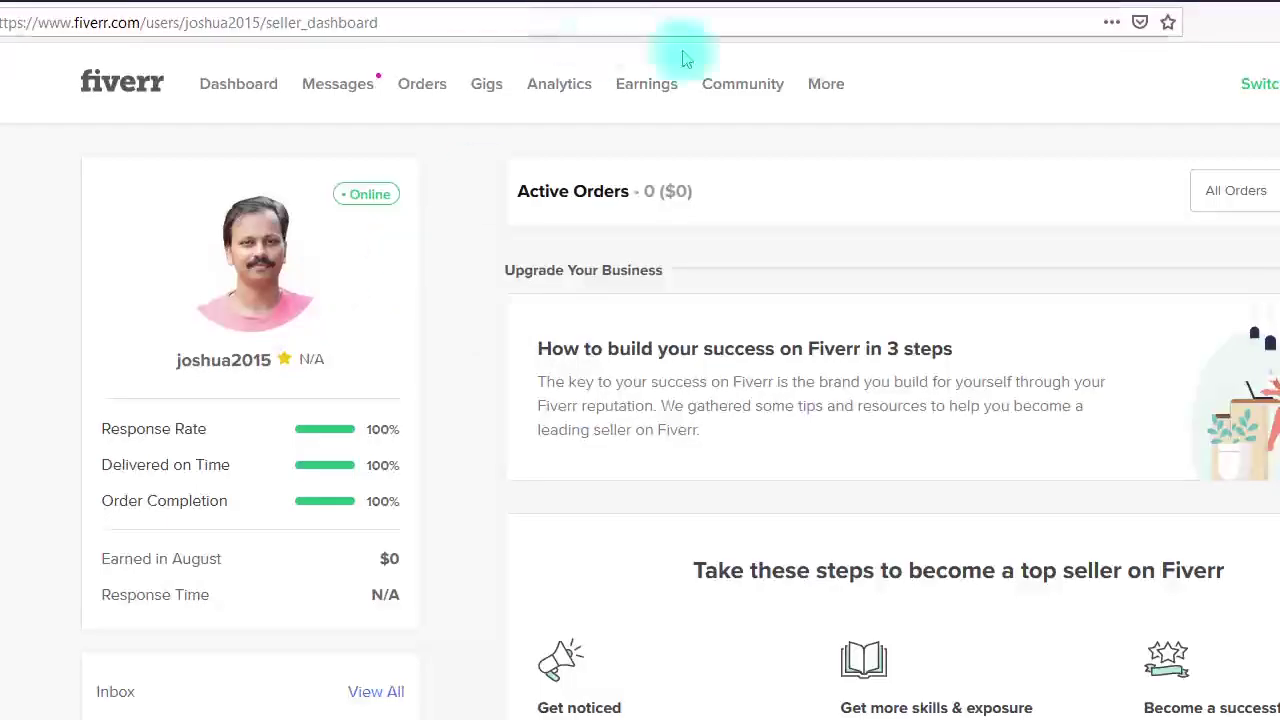
- Go to the seller's gigs and start creating a new gig
click(490, 94)
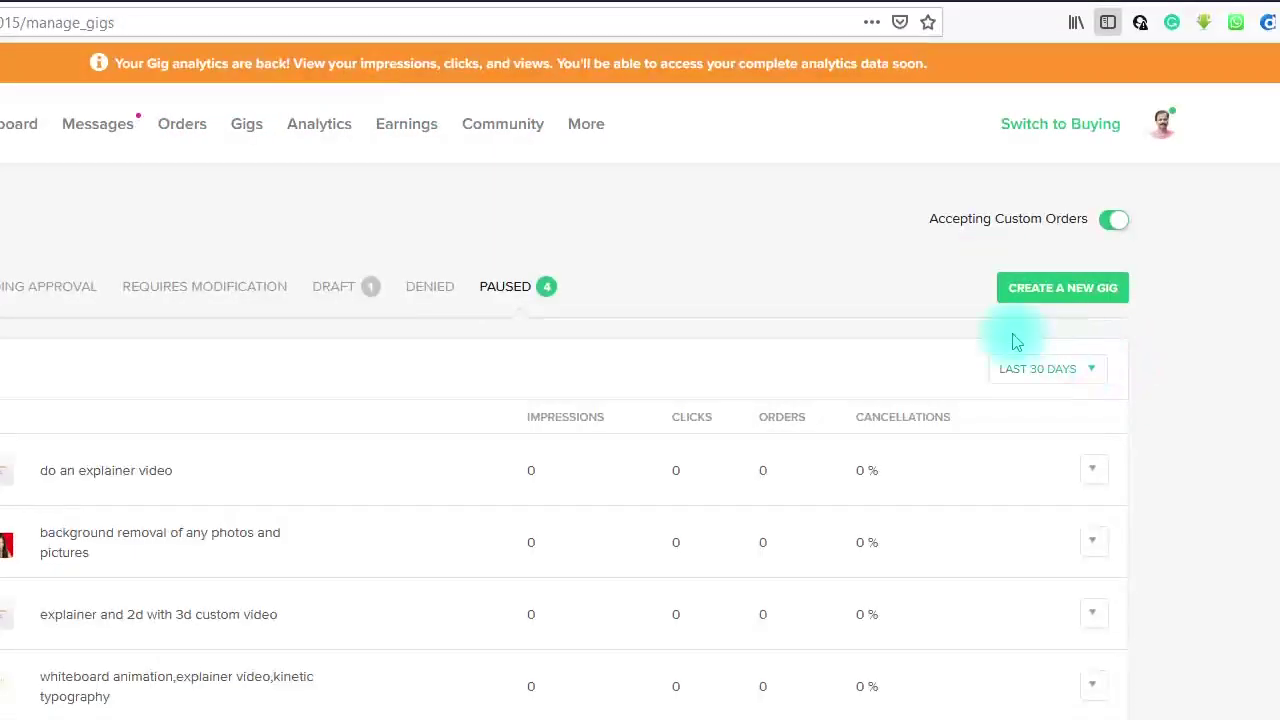
click(1083, 293)
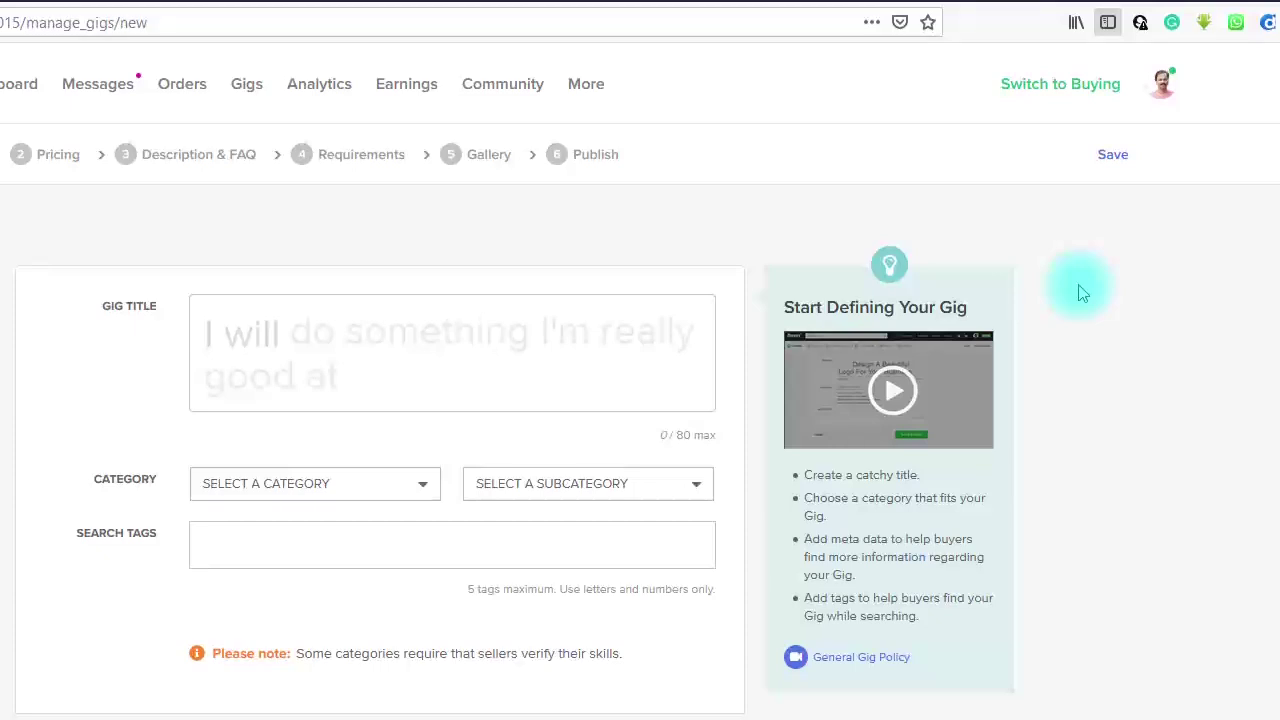
- Enter the gig title "perform a deep and unique voice that will make your videos convert"
click(303, 400)
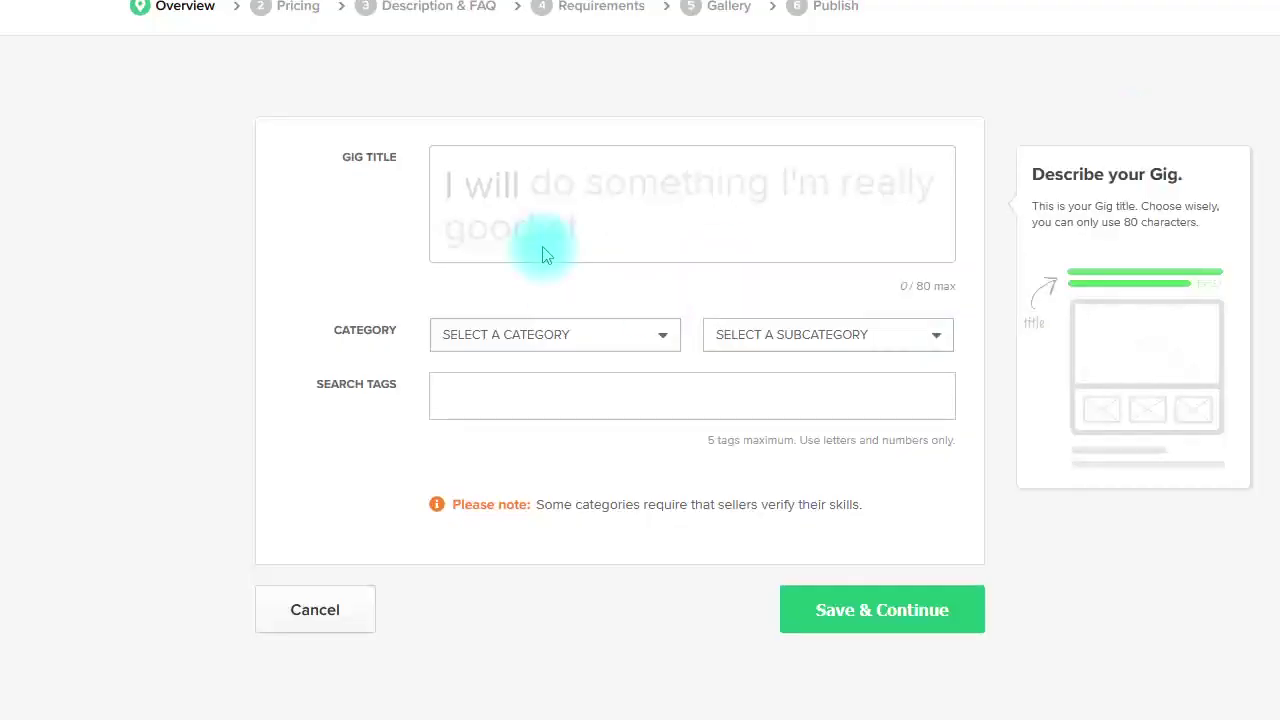
click(515, 193)
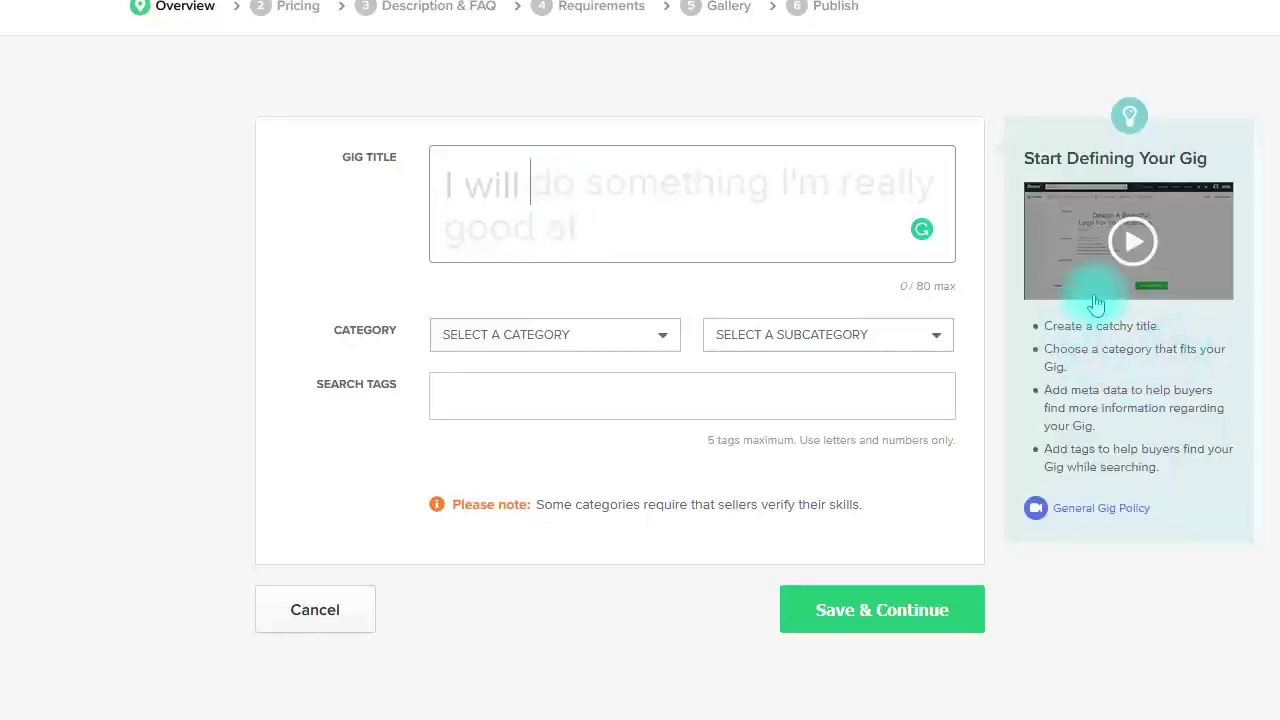
click(596, 190)
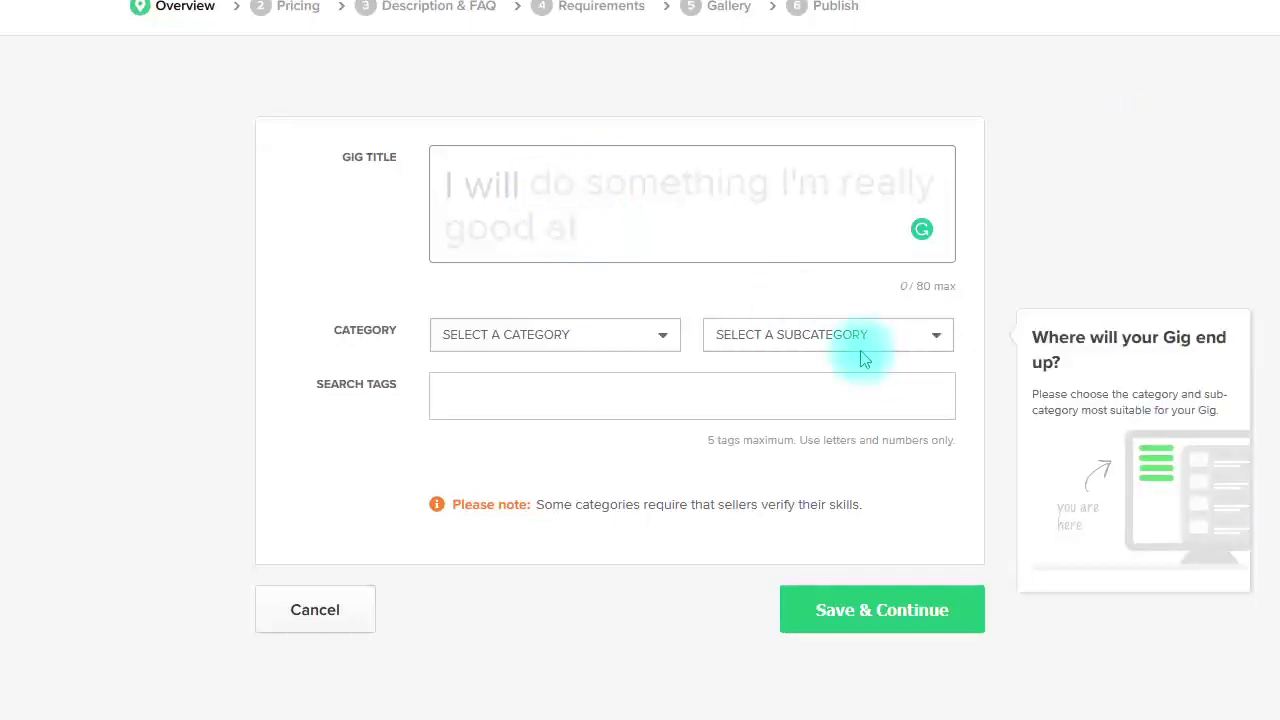
click(530, 184)
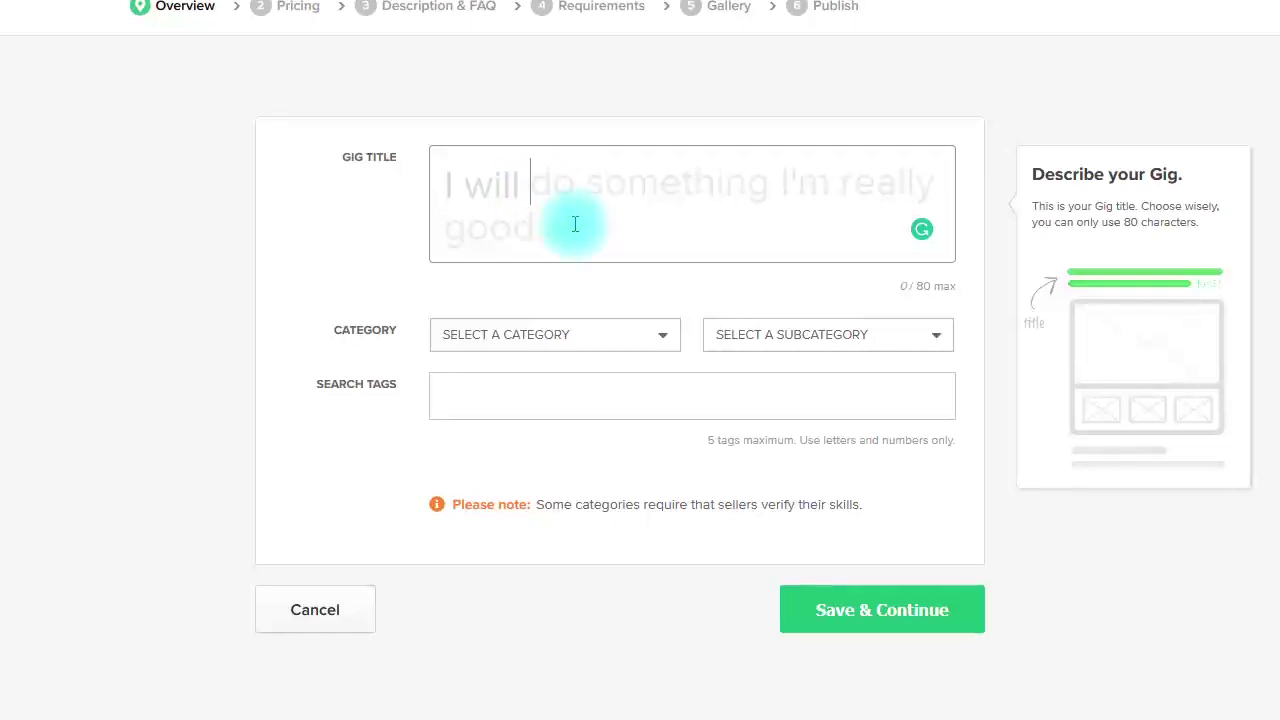
text(perform a deep and uniqu)
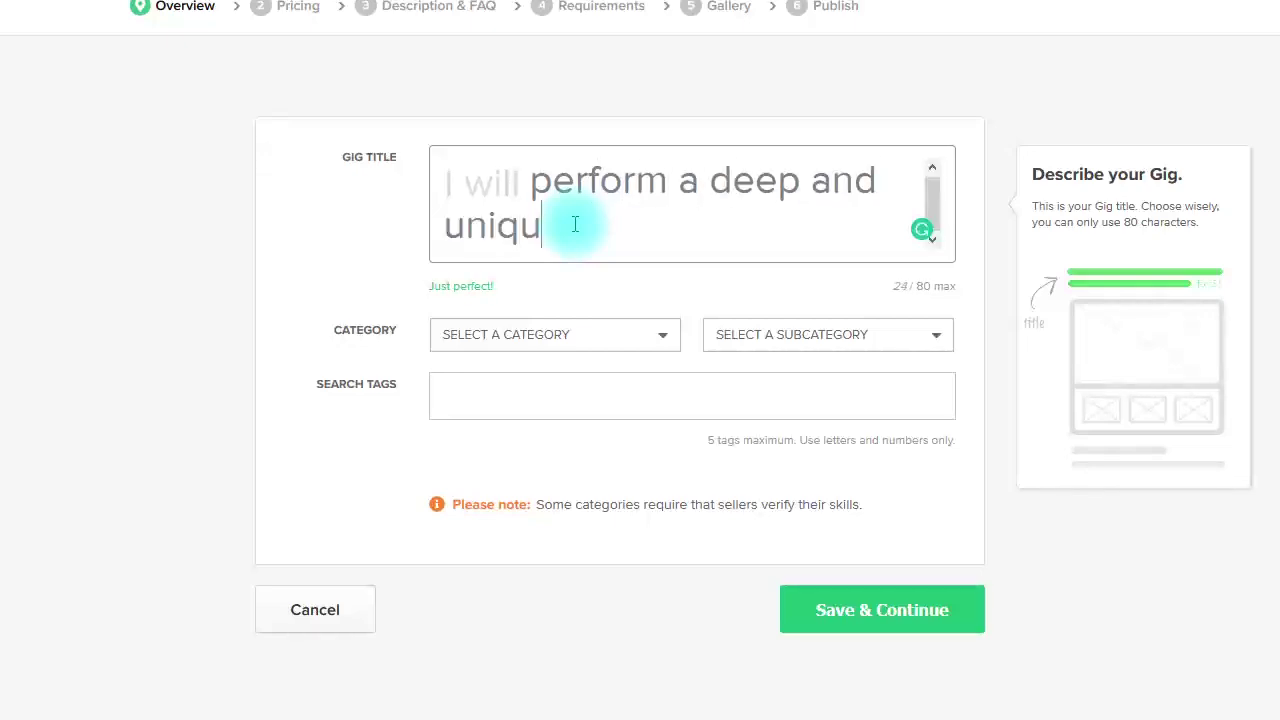
text(e voice that will make your videos convert)
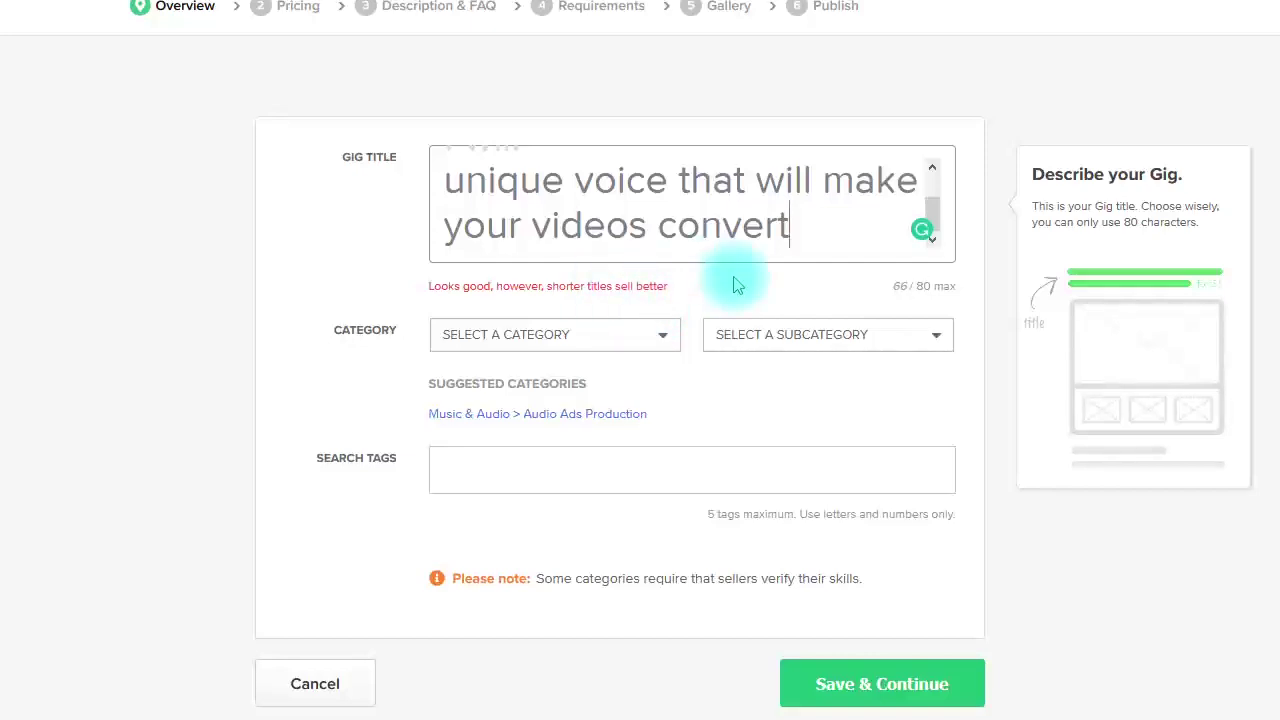
click(971, 163)
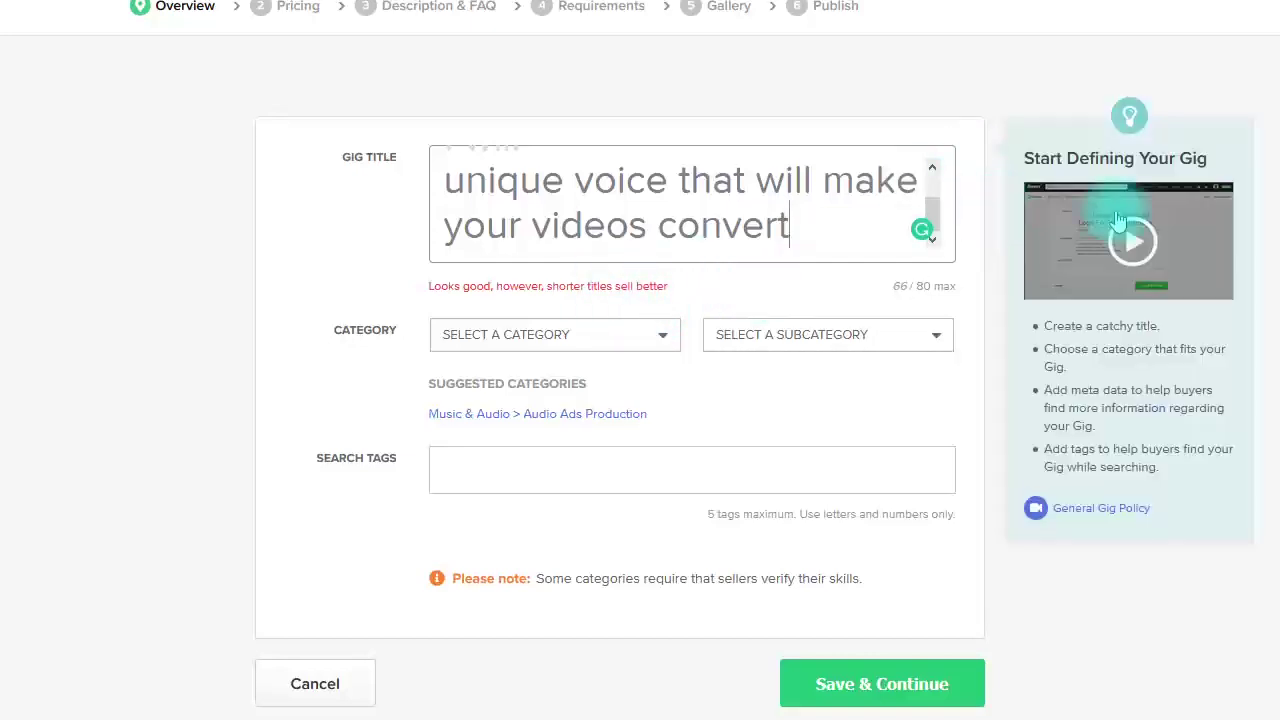
- Replace the whole gig title with "do a voiceover that will boost your exposure"
click(720, 214)
key(ctrl+a)
text(do a voiceover that wi)
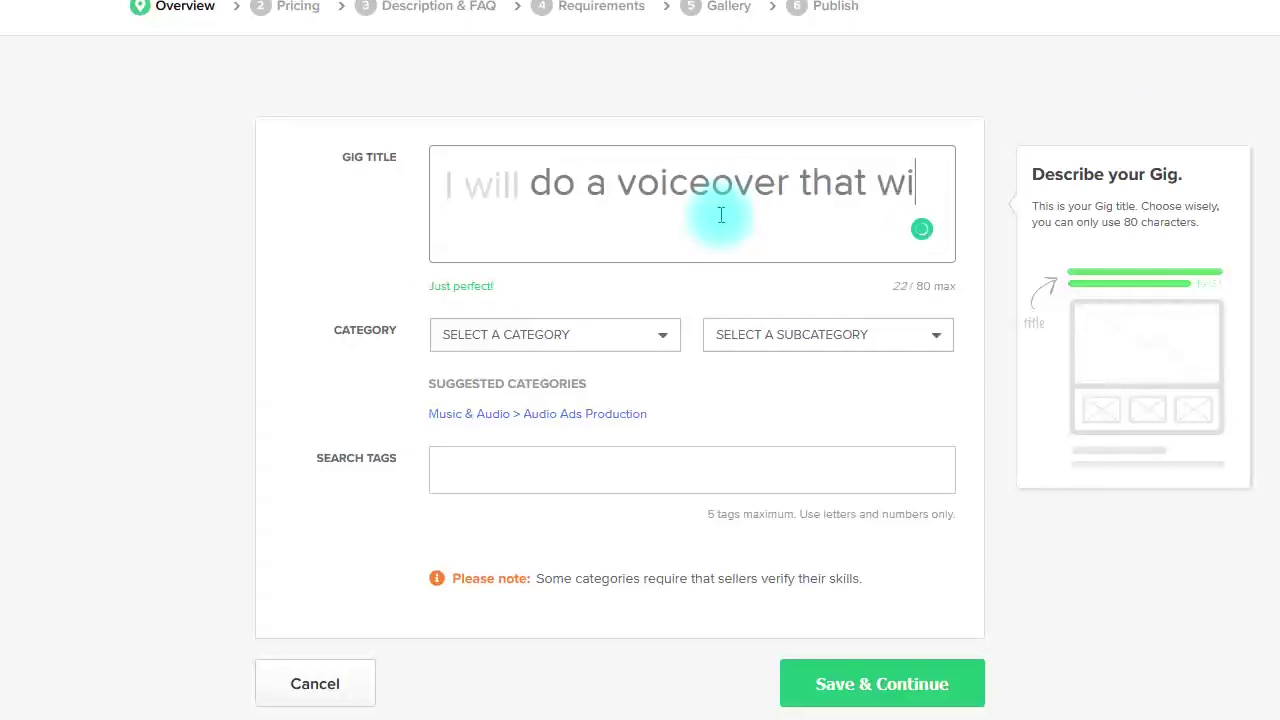
text(ll boost your exposure)
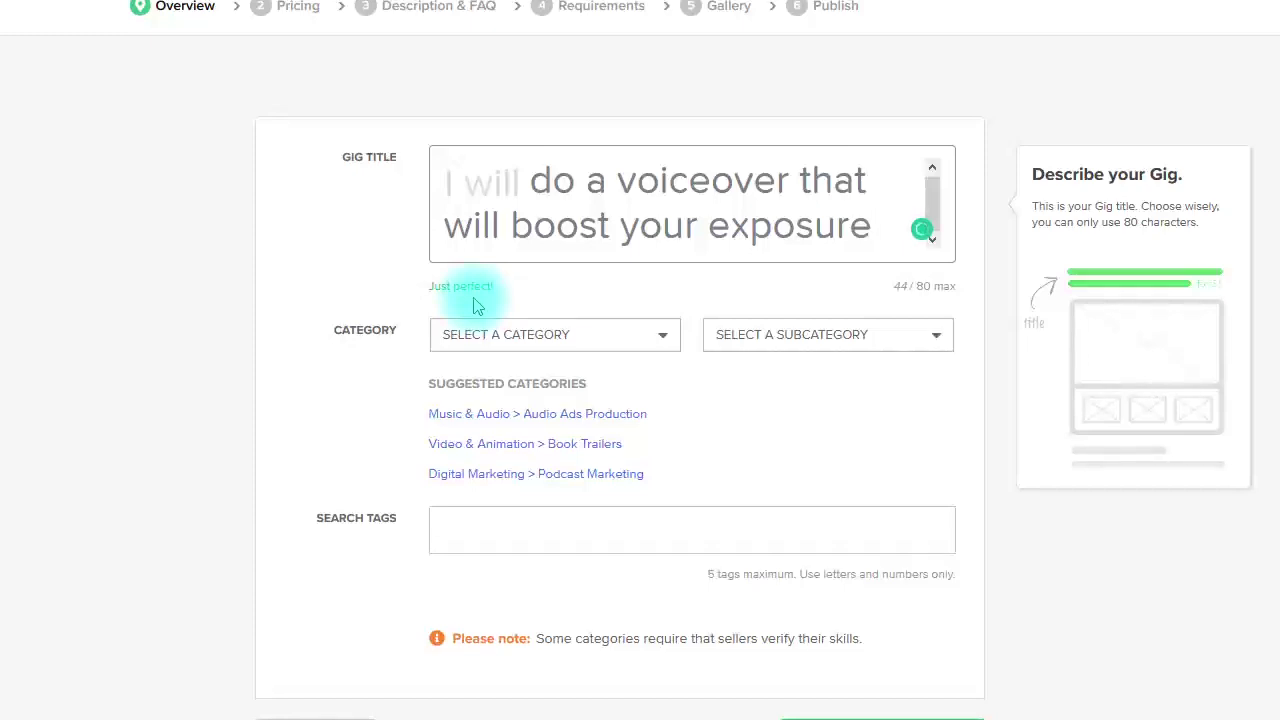
- Set the gig's category to Music & Audio and its subcategory to Audio Ads Production
mouse_move(548, 357)
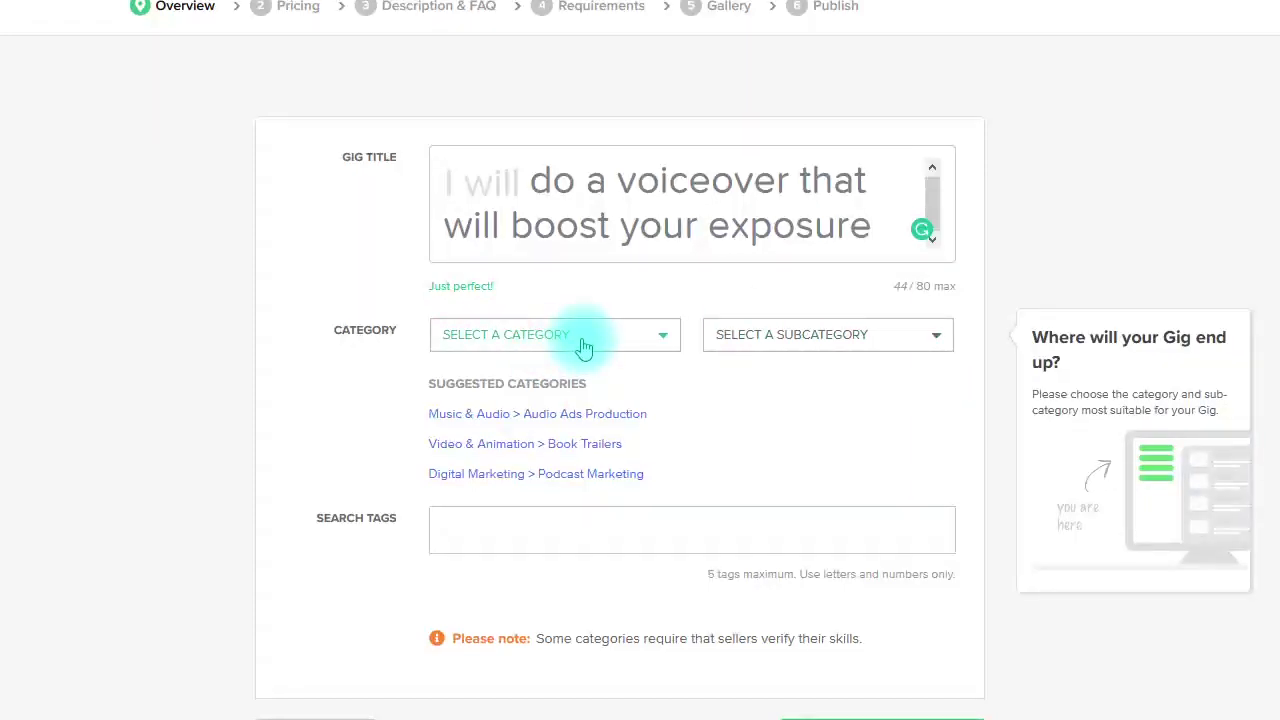
click(585, 345)
click(480, 554)
scroll(476, 150, down, 2)
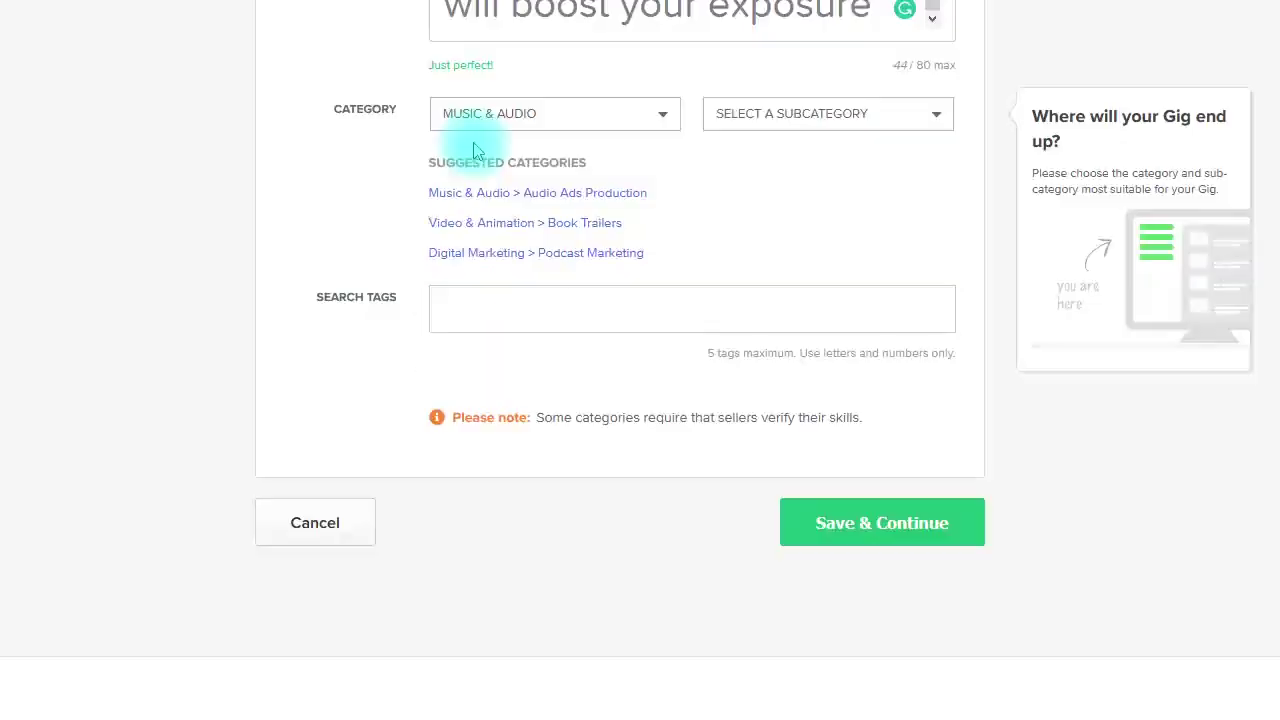
click(816, 124)
drag(954, 157, 963, 251)
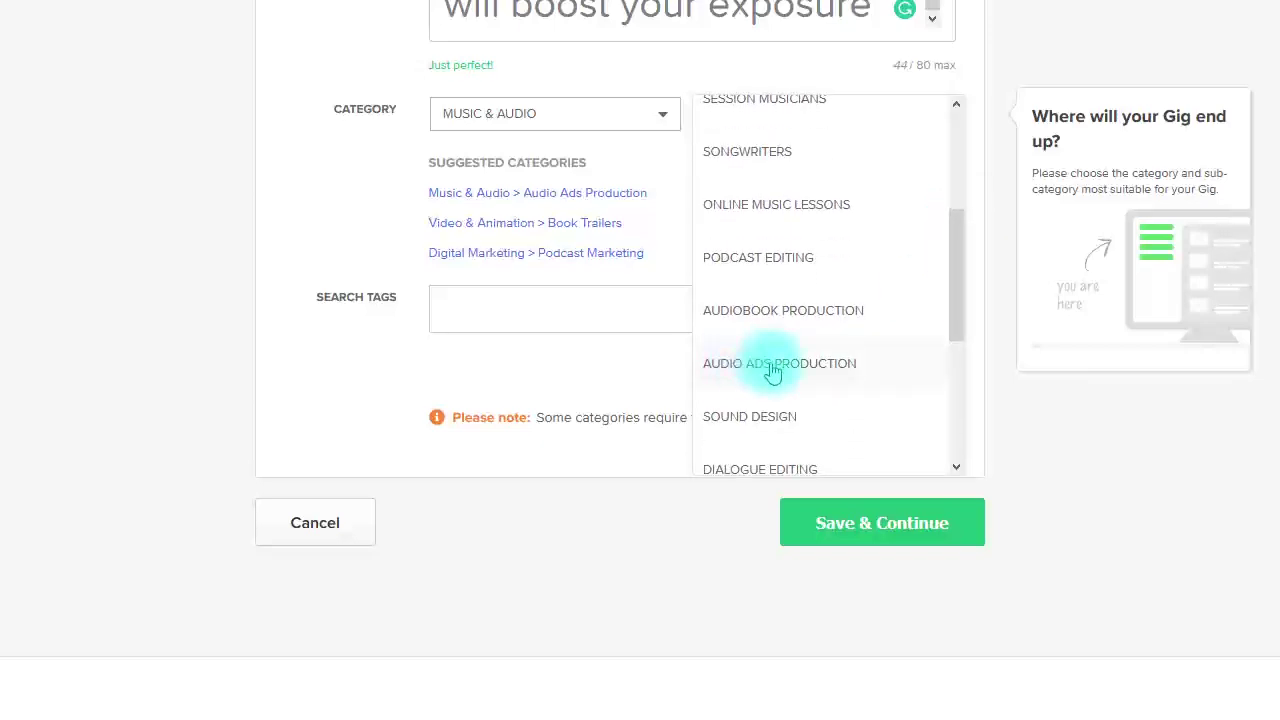
click(772, 367)
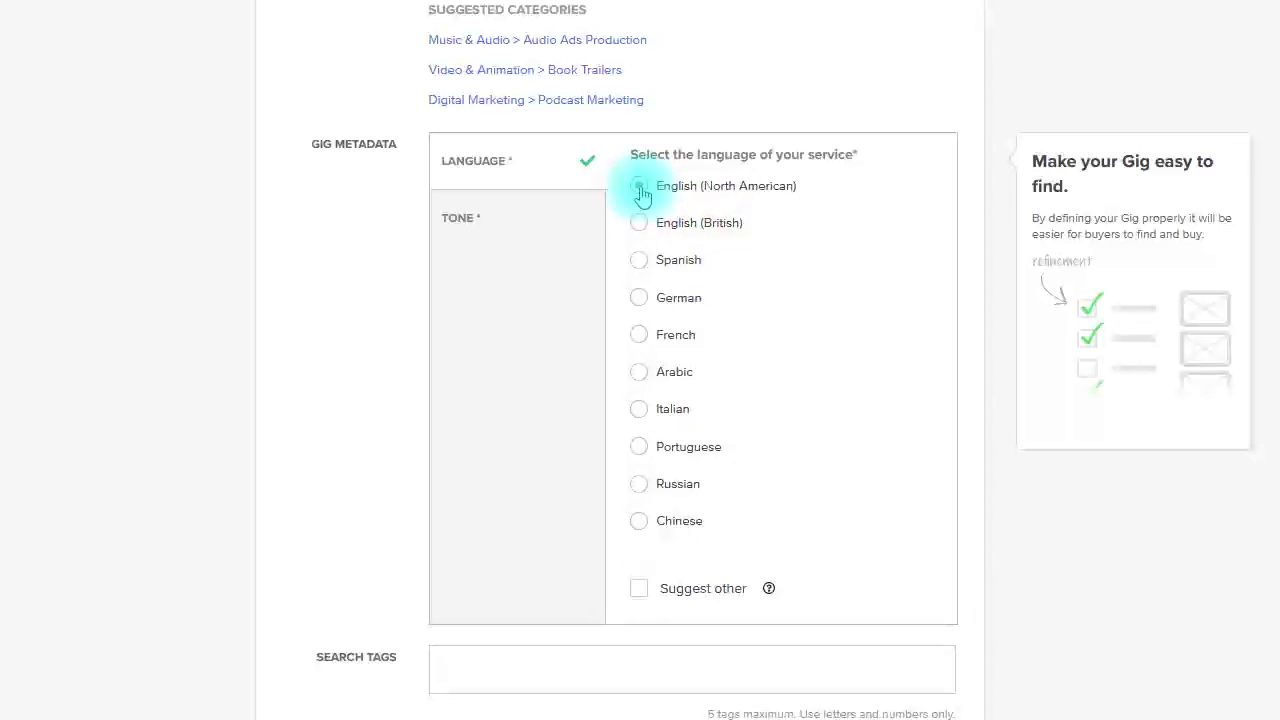
- In the gig metadata, choose Professional formal, Energetic and Smooth as the tones of voice
click(480, 224)
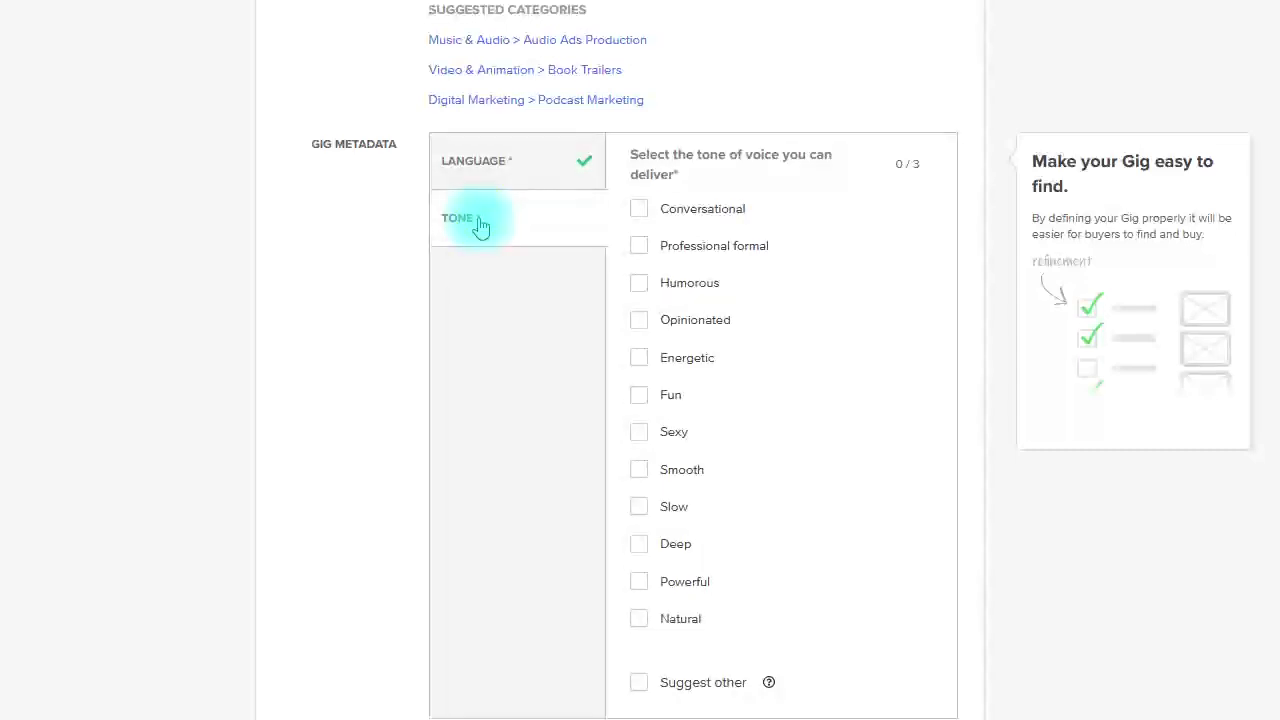
click(645, 250)
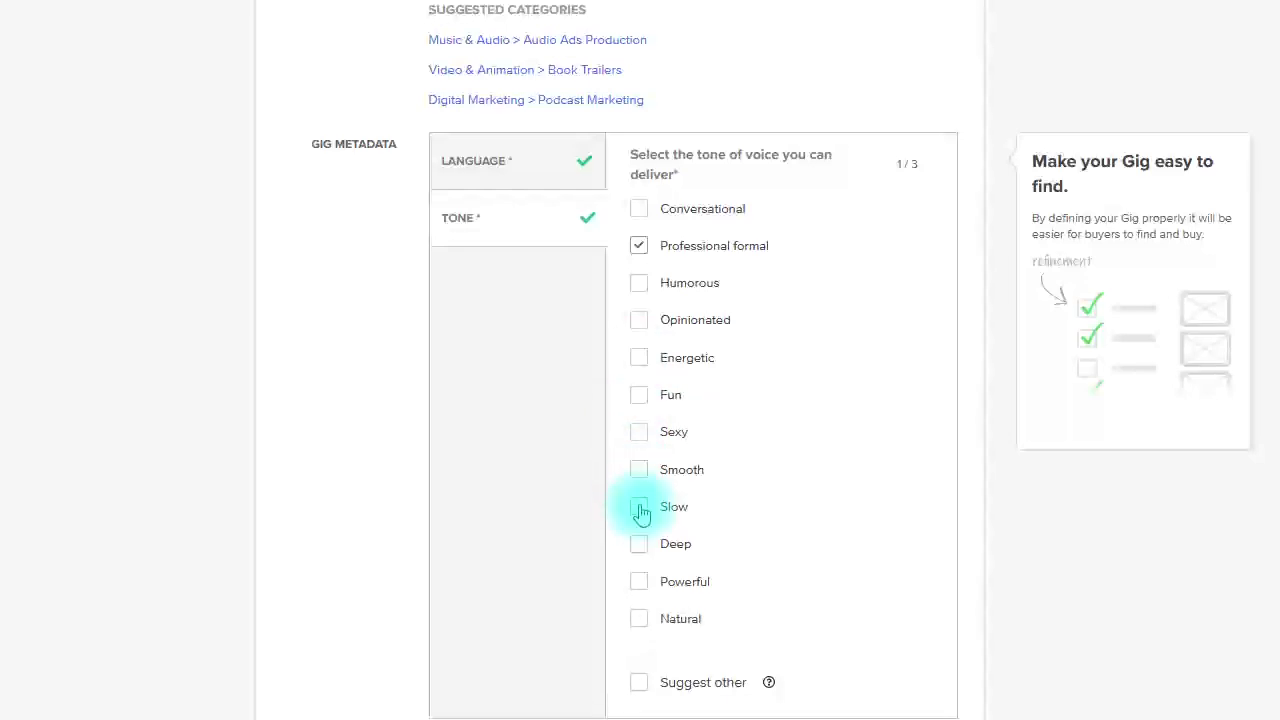
click(639, 357)
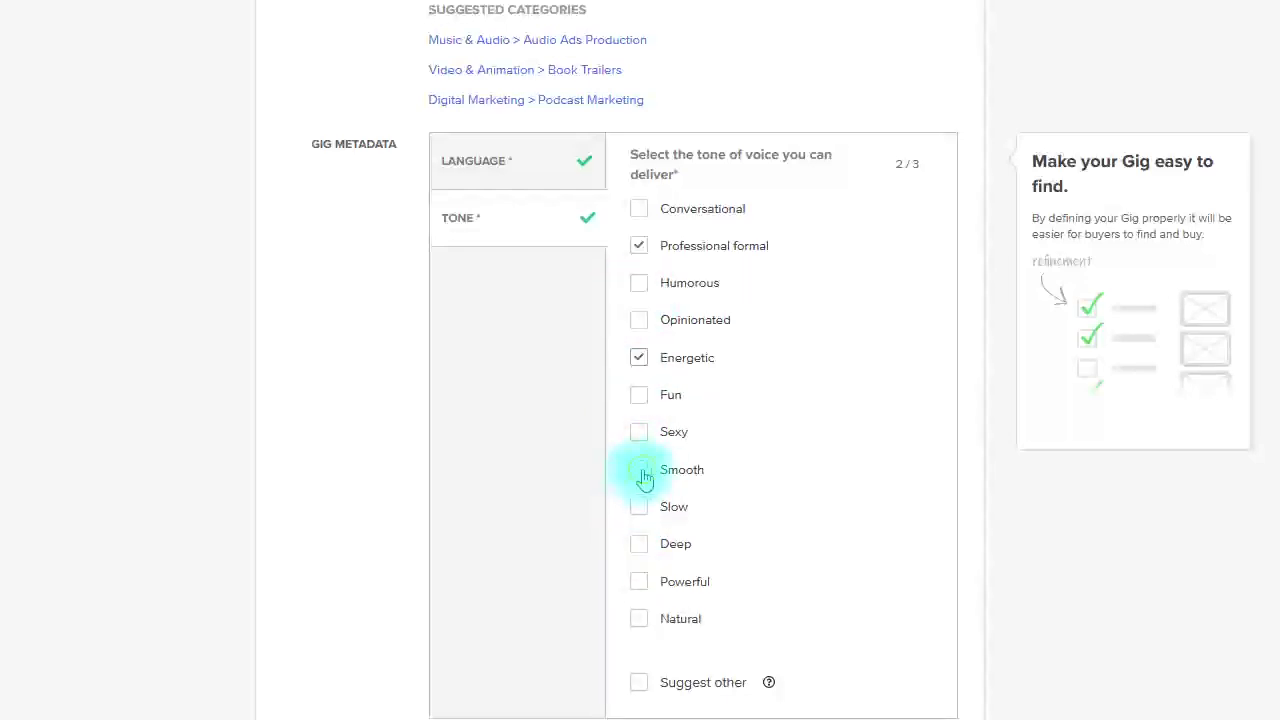
click(642, 470)
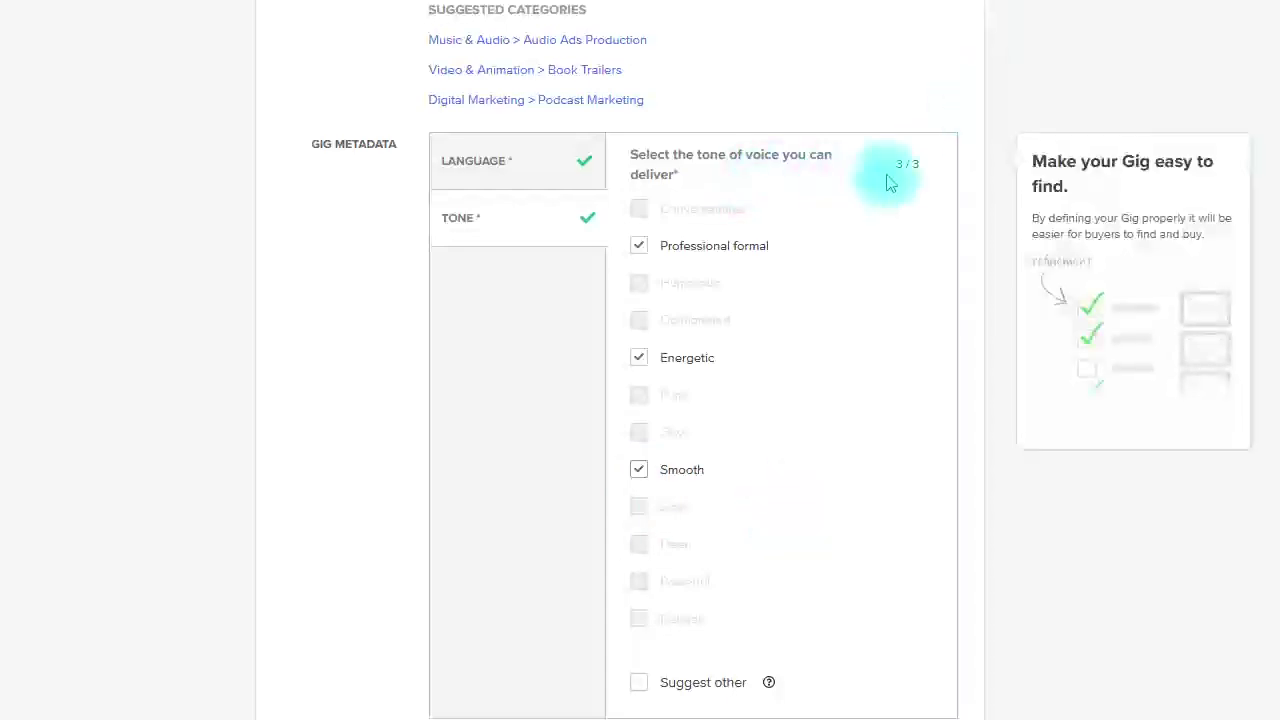
- Add "voiceover" and "audio to text" as the gig's first two search tags
scroll(900, 400, down, 4)
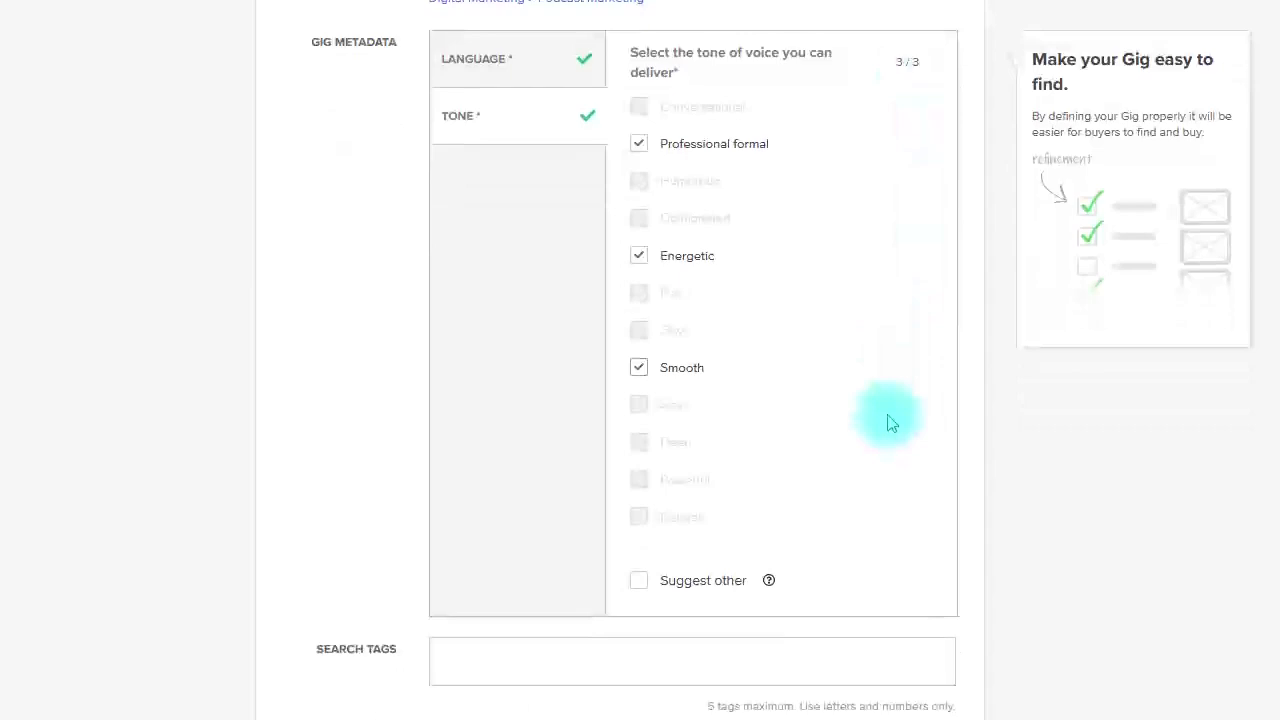
click(537, 336)
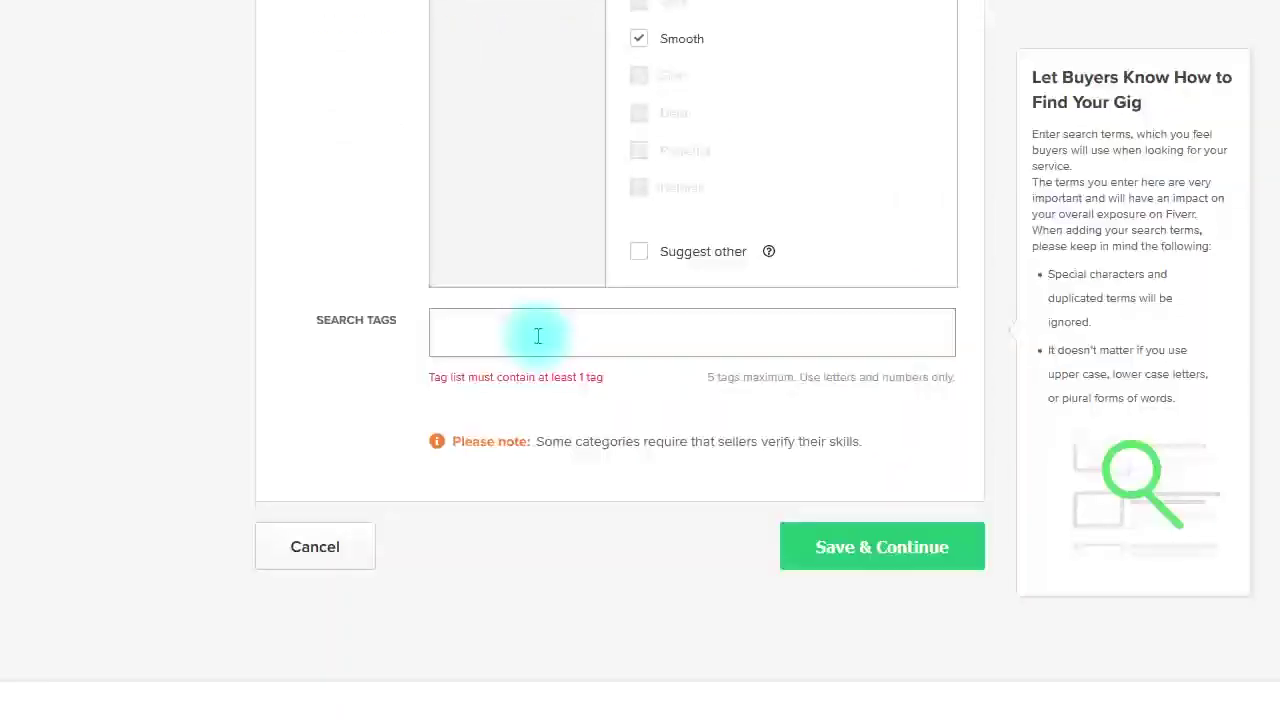
drag(392, 320, 310, 323)
click(491, 325)
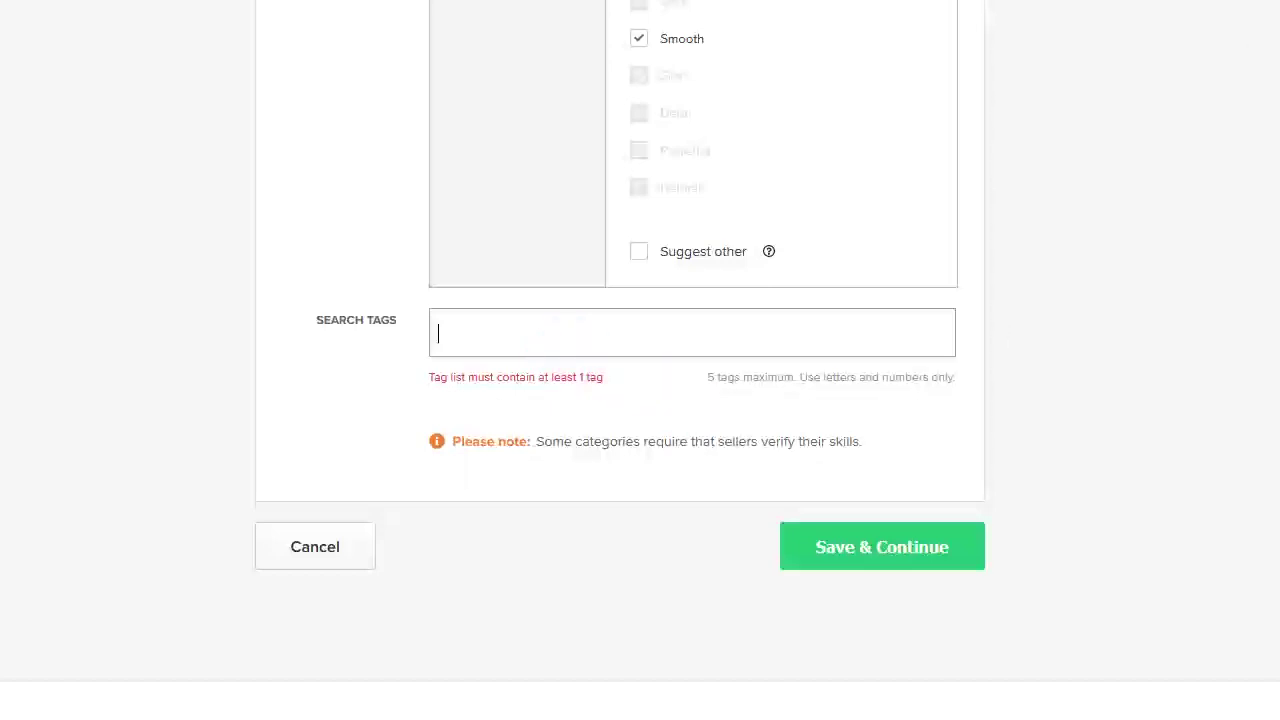
click(671, 346)
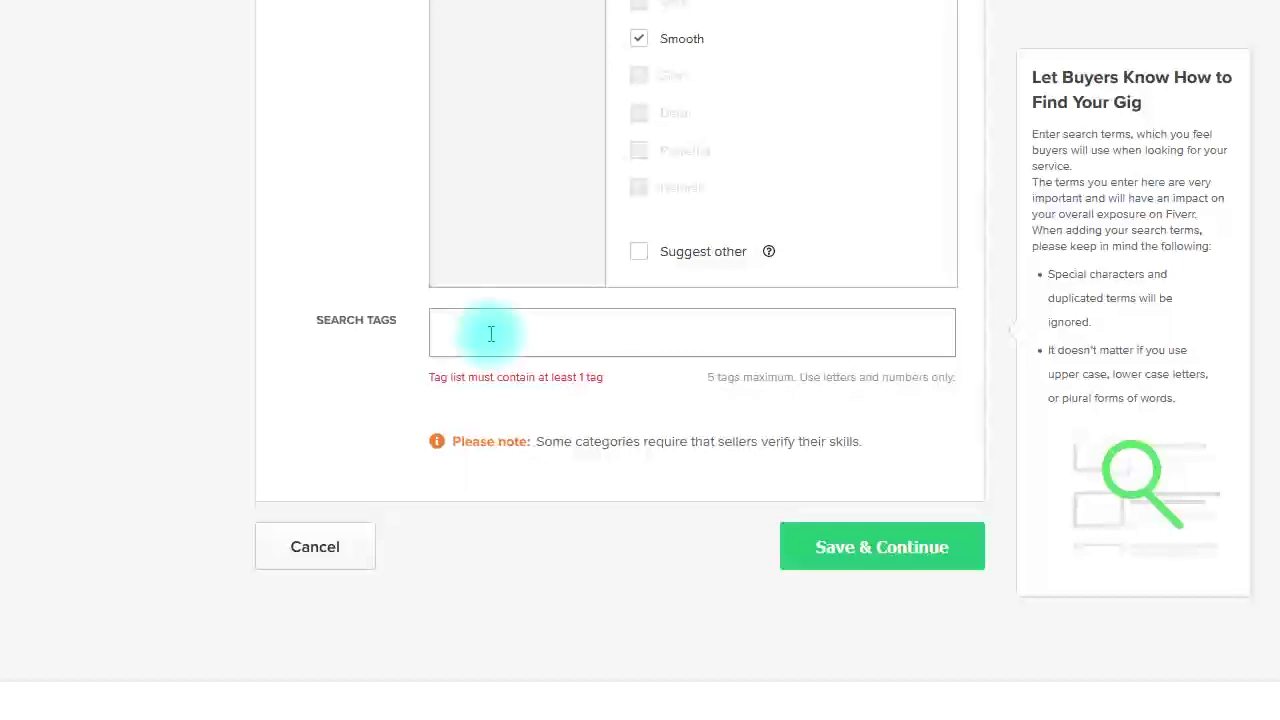
text(voiceover)
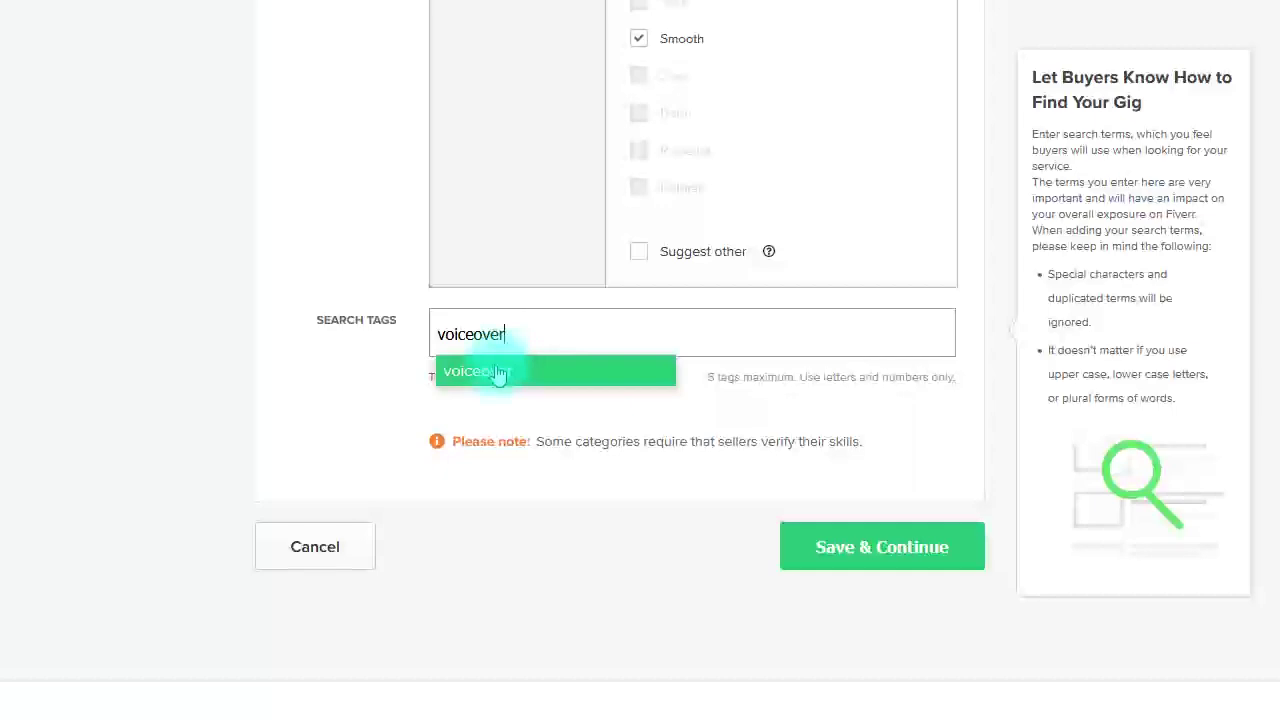
click(495, 372)
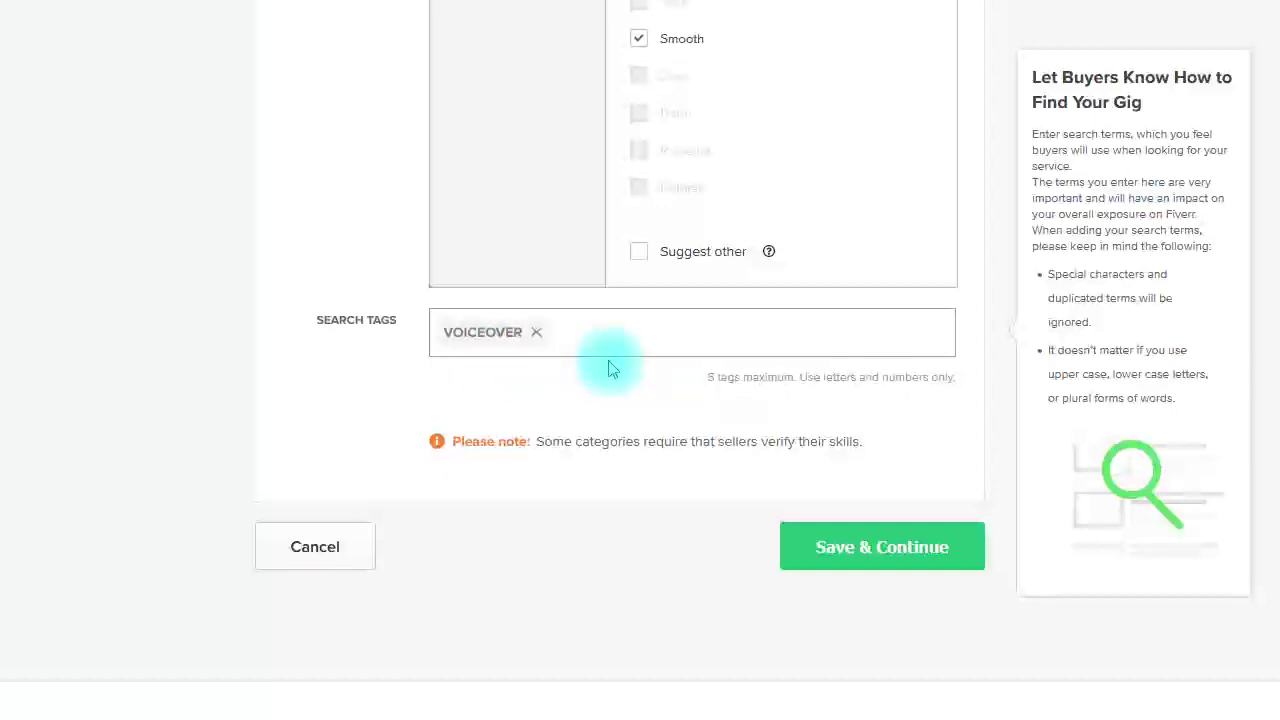
text(audio)
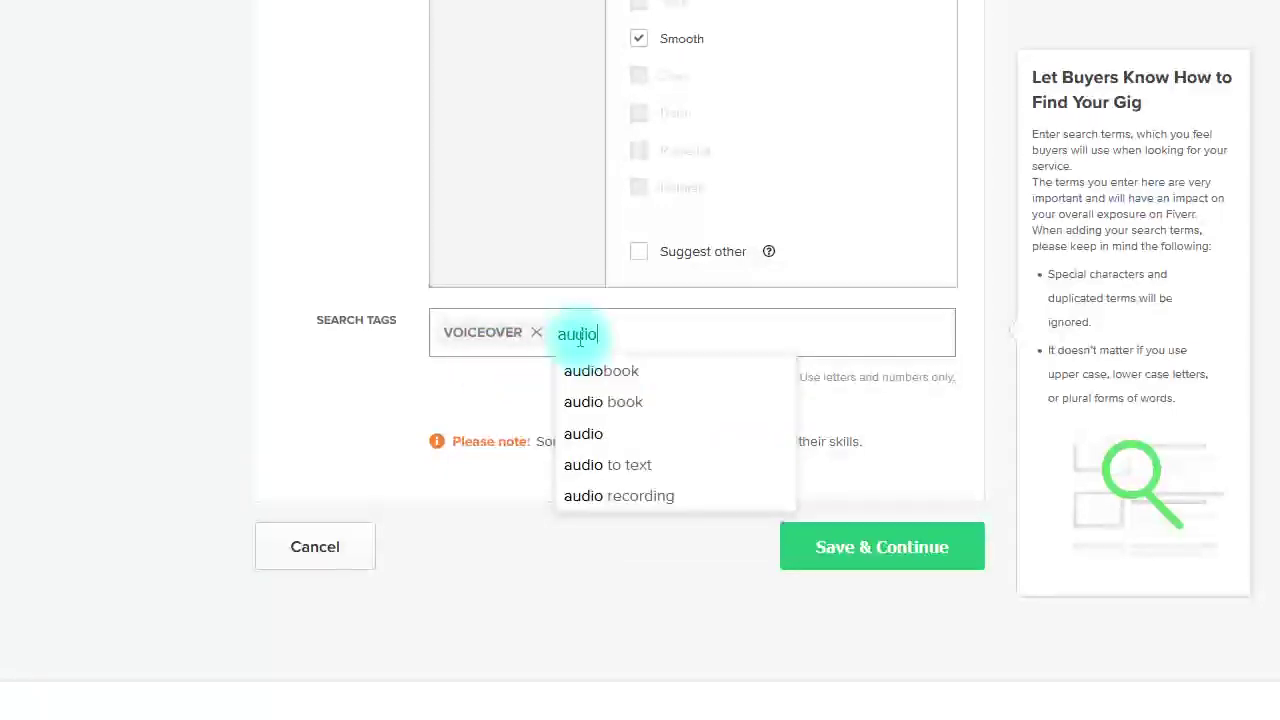
click(655, 477)
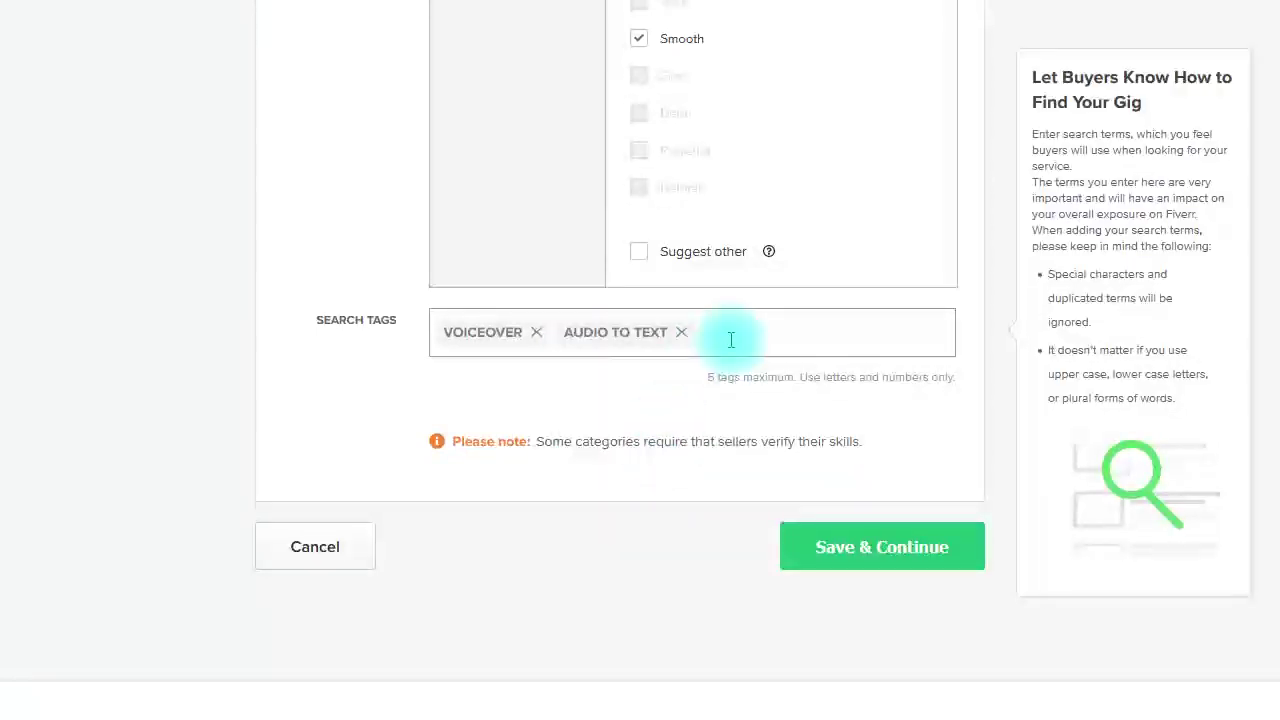
- Add the remaining search tags "audio recording", "thumbnail" and "youtube video" to the gig
text(audio)
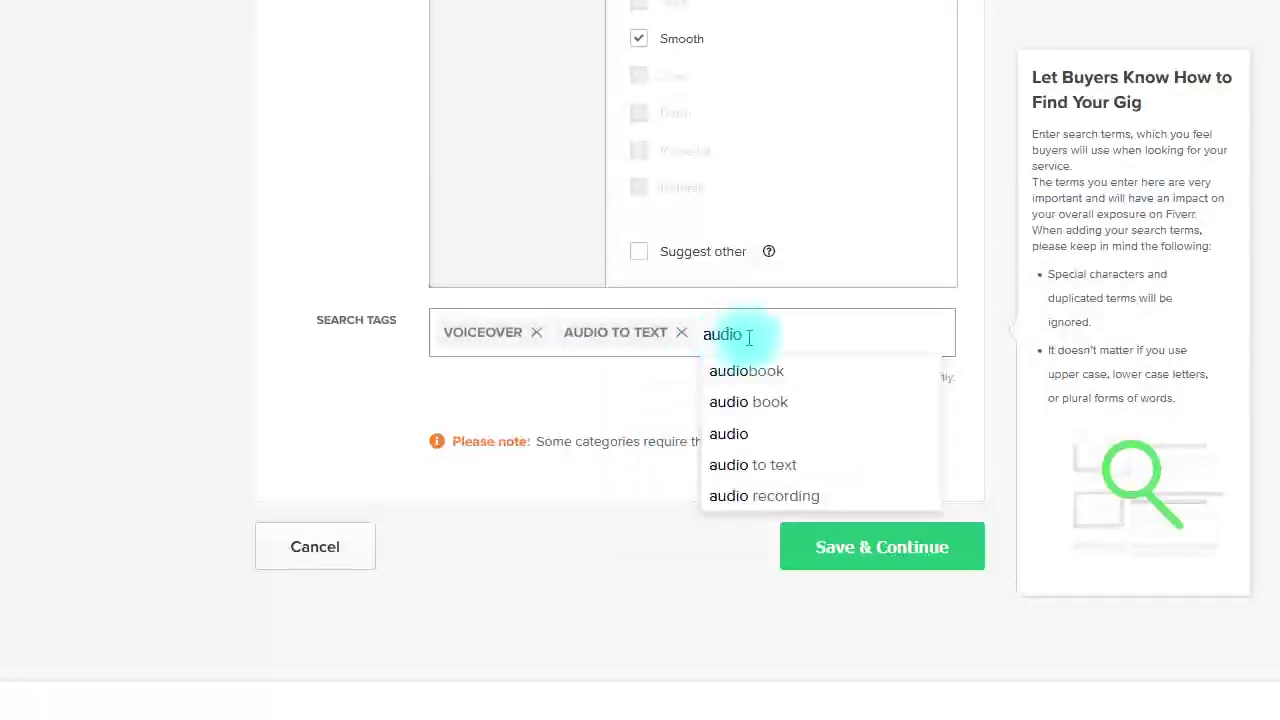
click(765, 494)
text(thumbnail)
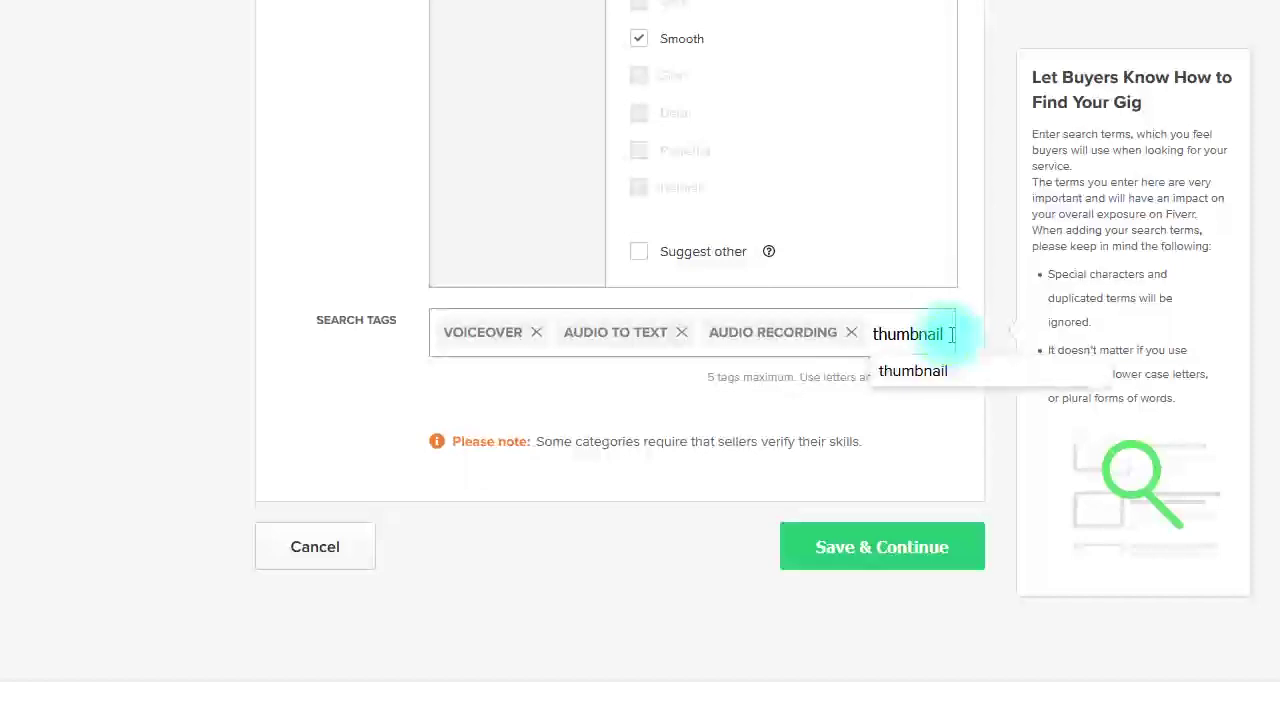
click(926, 372)
click(577, 382)
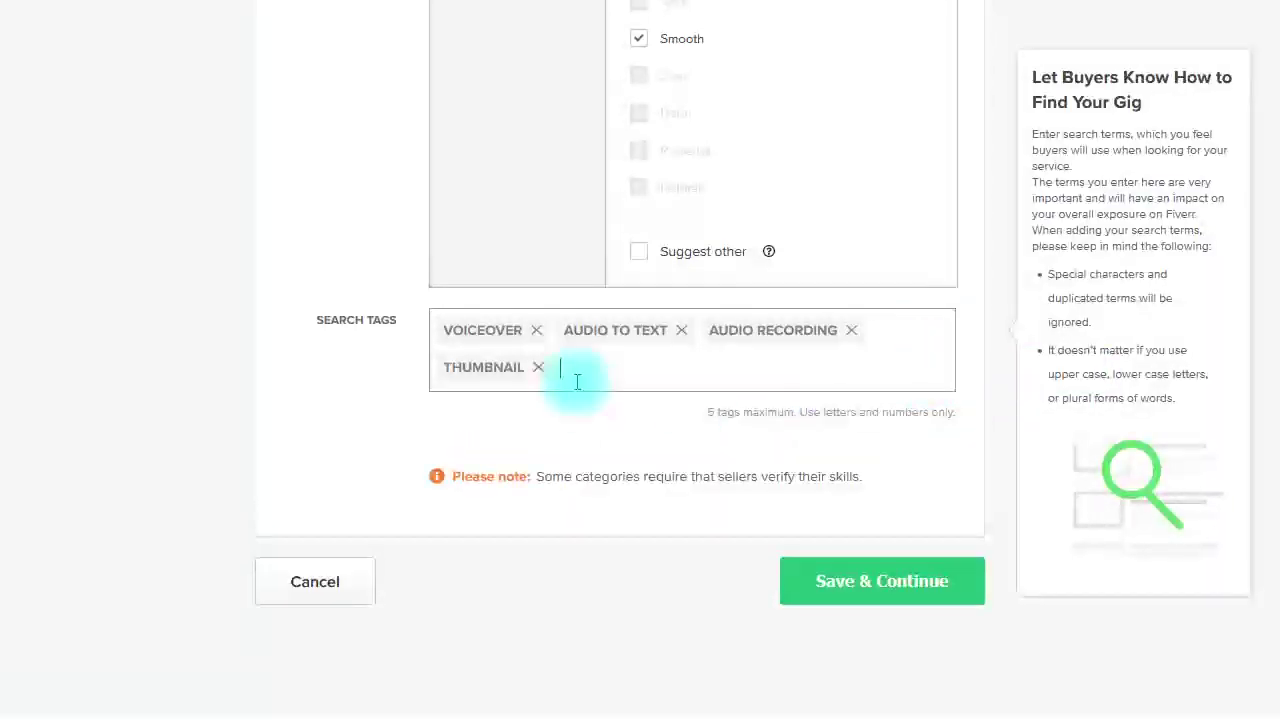
text(youtube video)
click(614, 410)
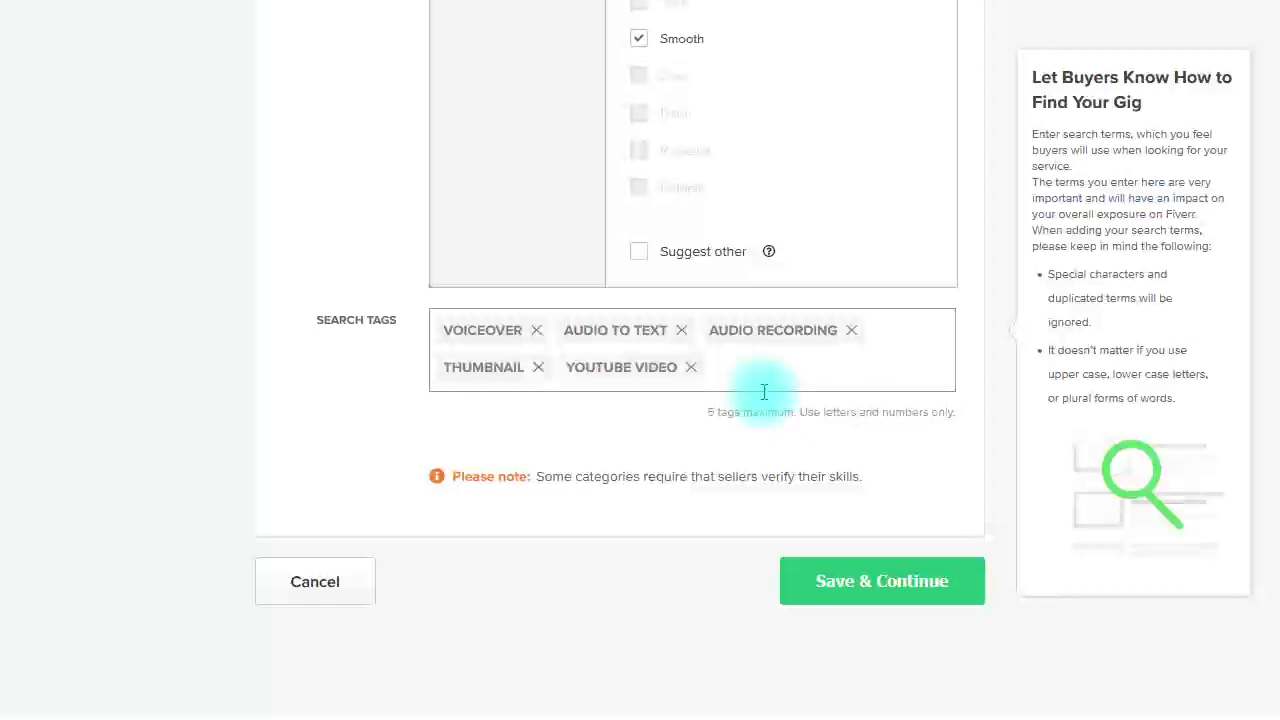
- Save the gig overview and continue to the Scope & Pricing section
click(872, 590)
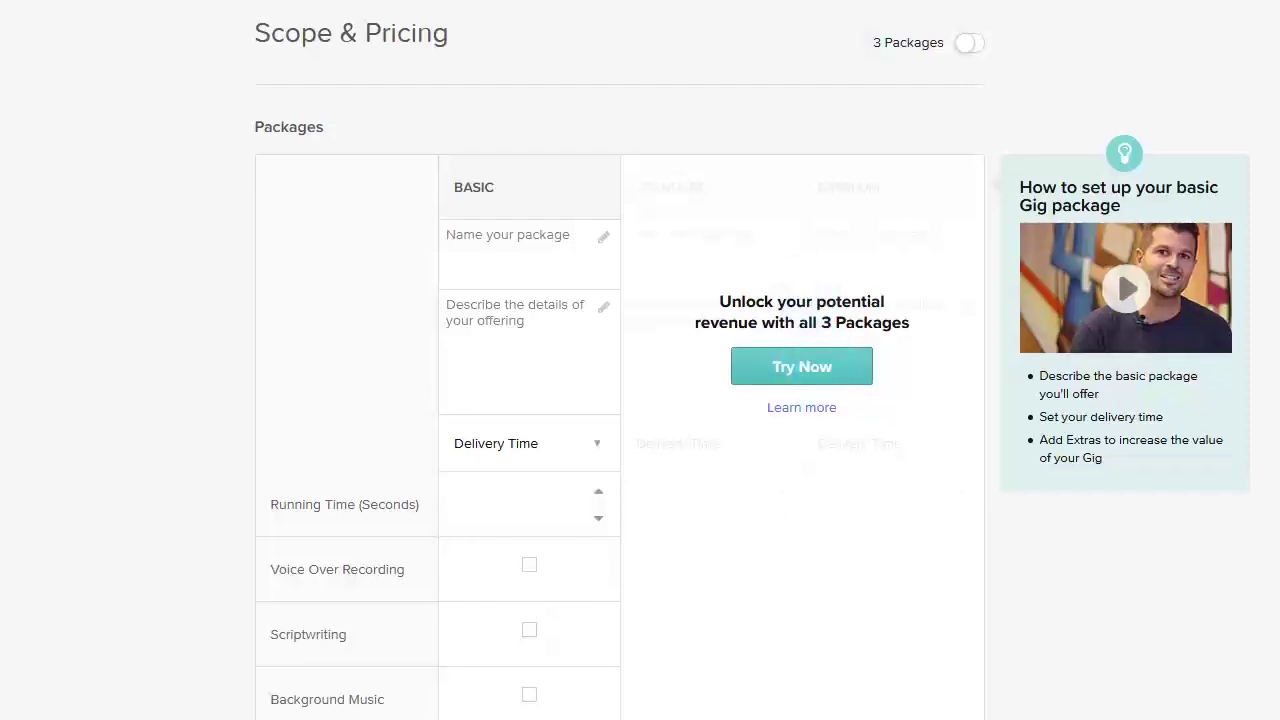
- Try the three-package option, examine the Basic, Standard and Premium columns, and return to a single package
click(970, 55)
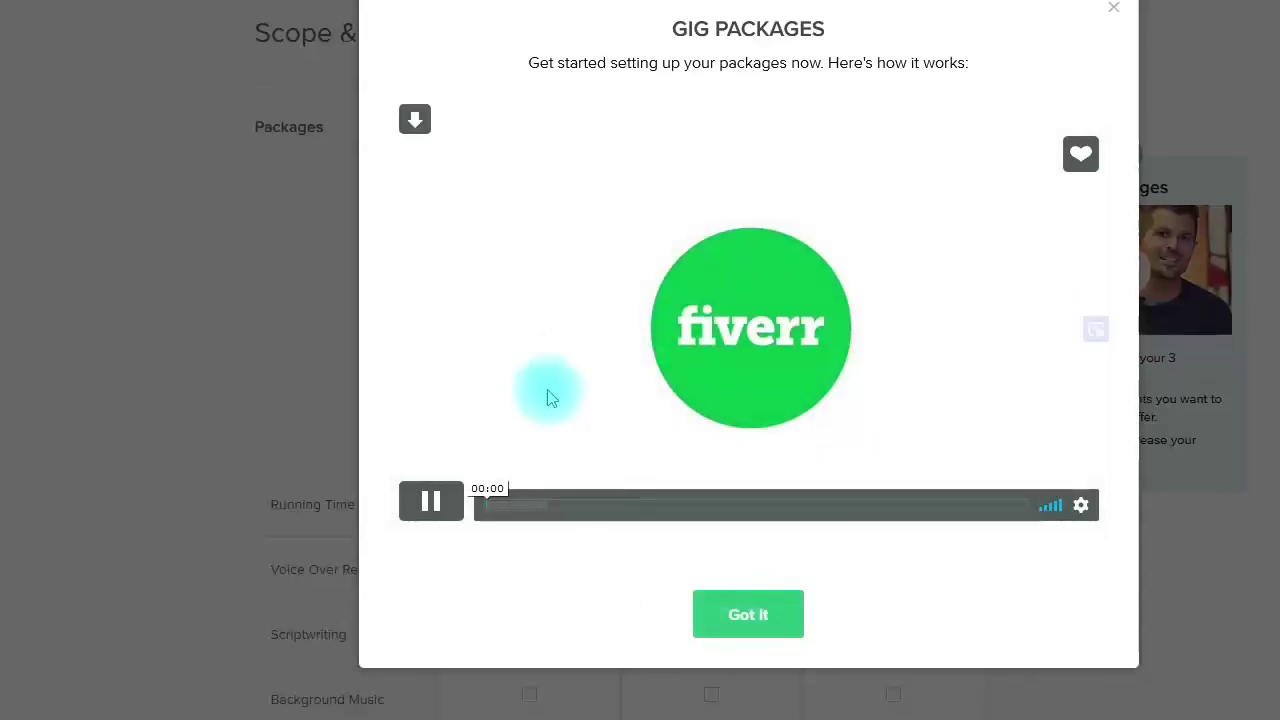
click(745, 612)
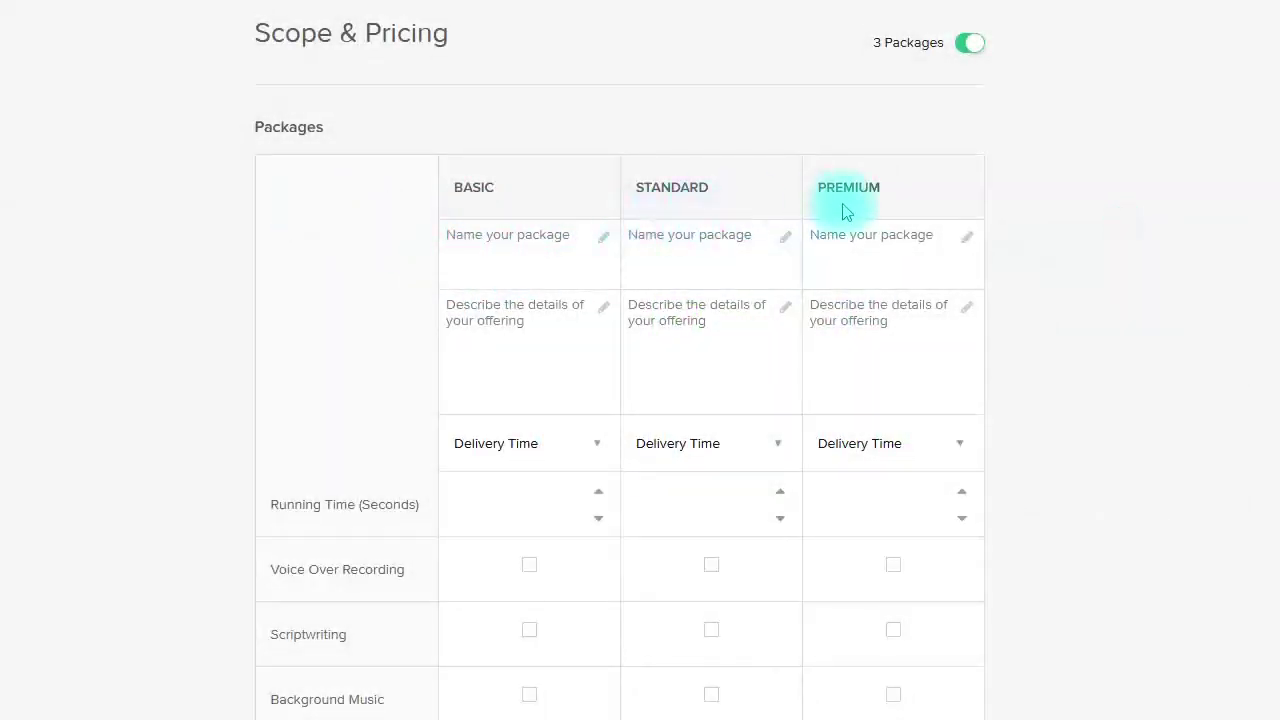
scroll(905, 320, down, 1)
scroll(700, 335, down, 1)
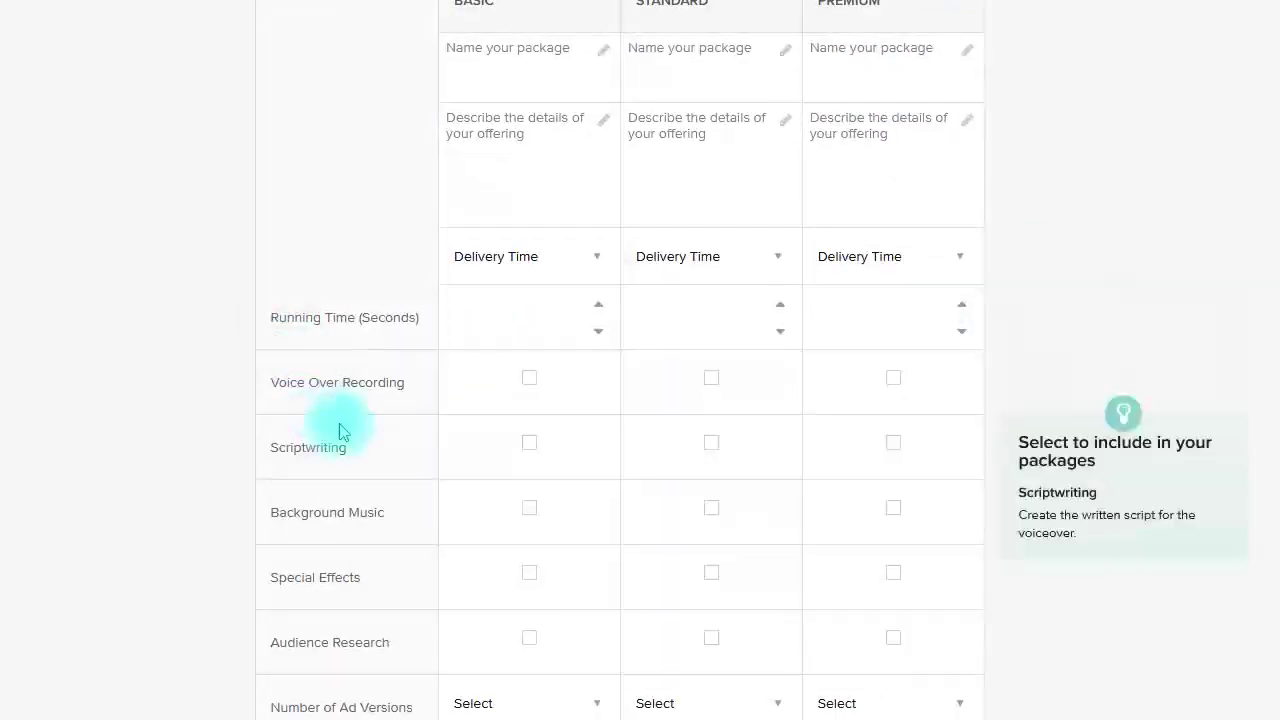
scroll(491, 349, down, 1)
scroll(577, 363, up, 1)
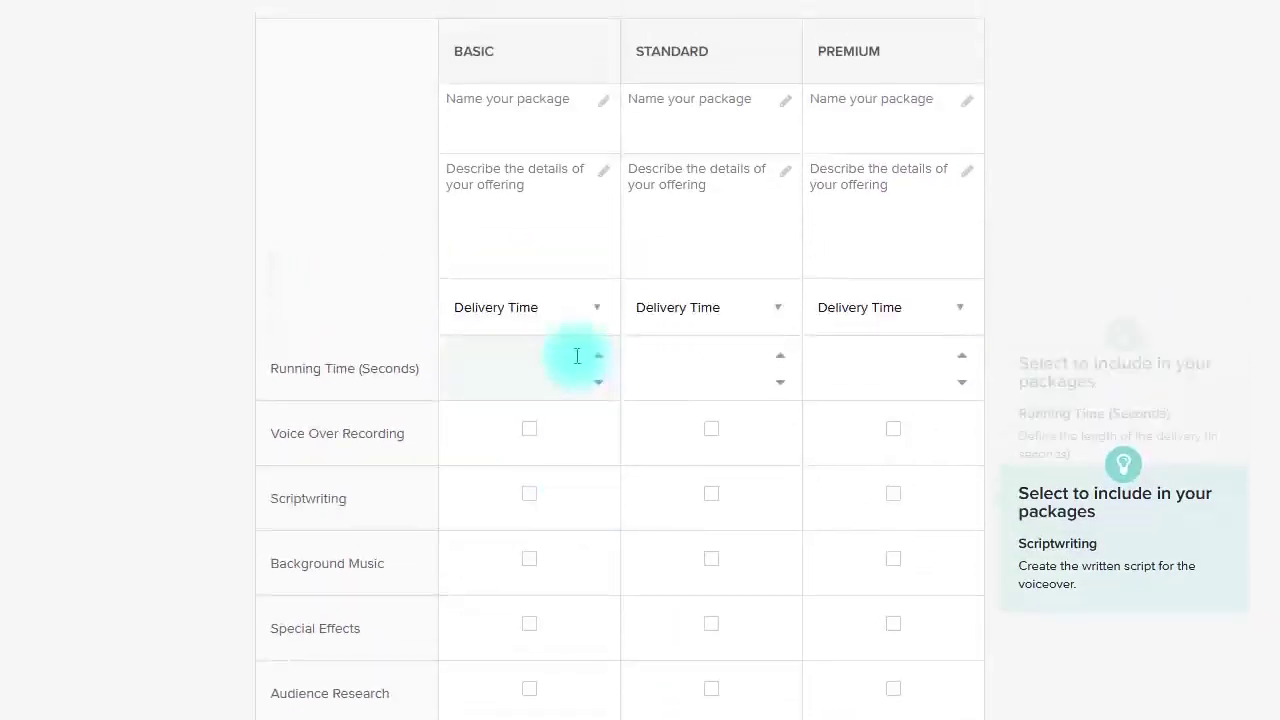
scroll(825, 290, up, 1)
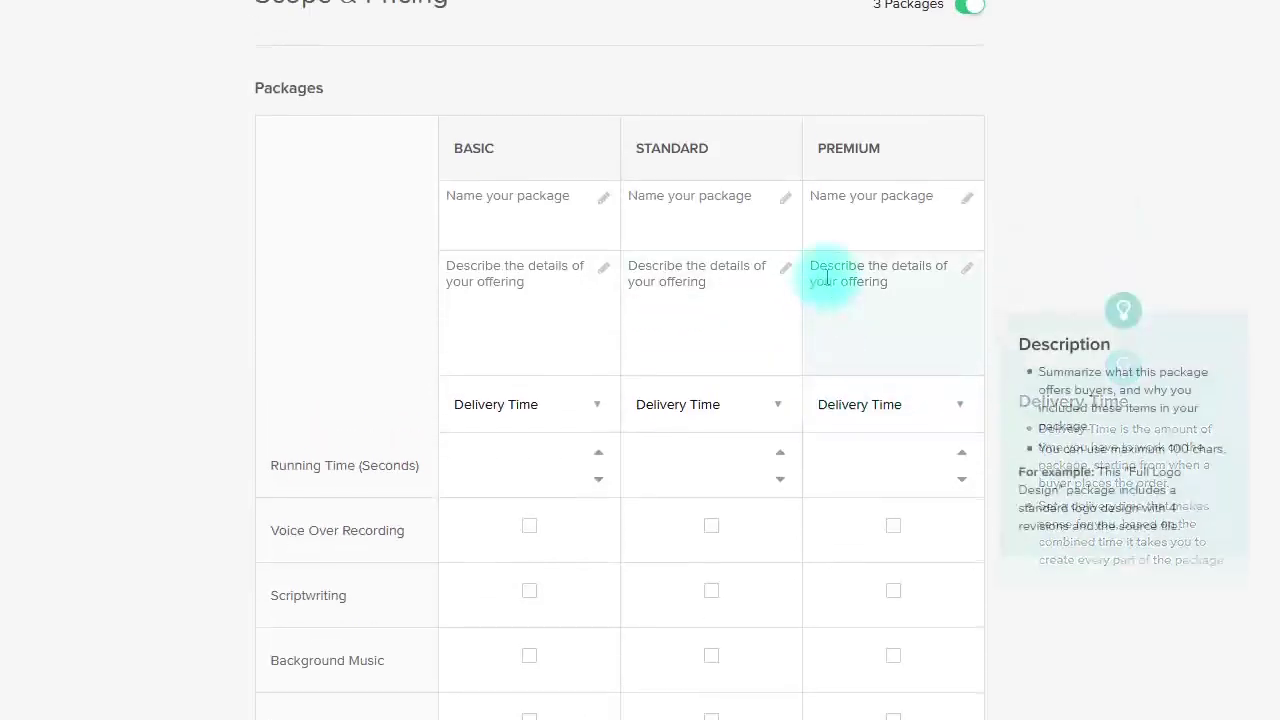
scroll(808, 277, down, 1)
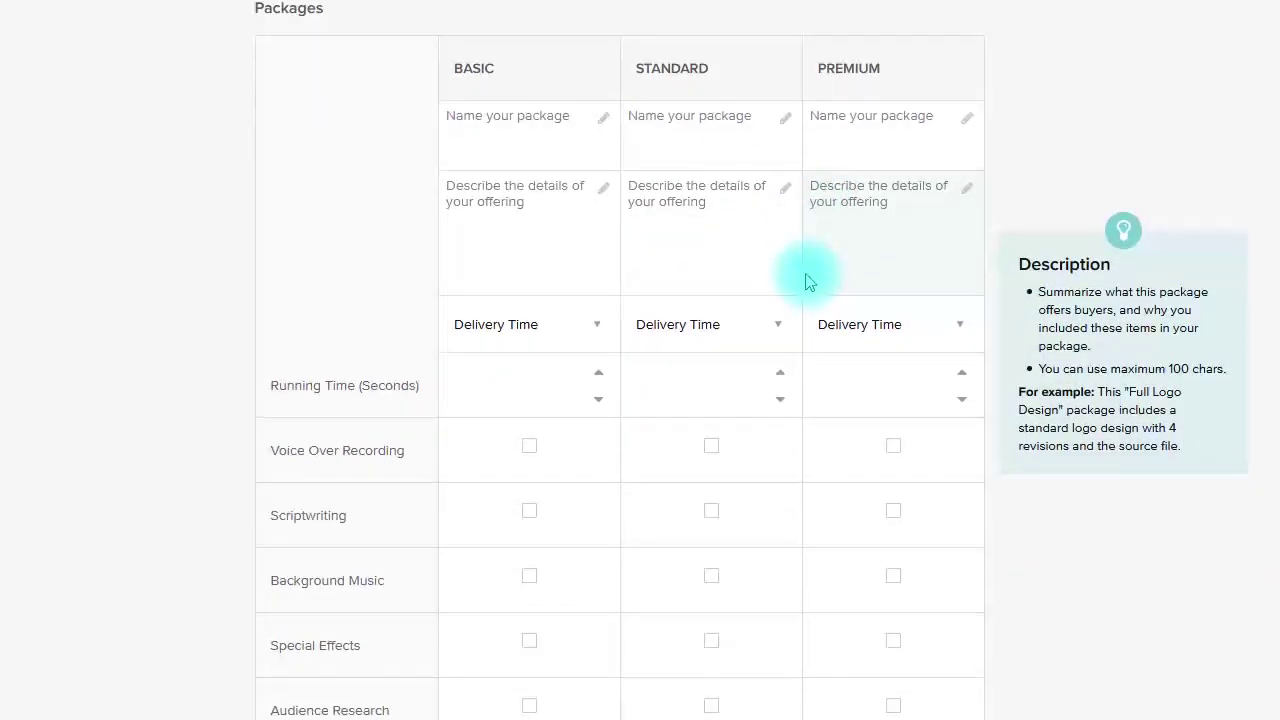
scroll(808, 277, up, 2)
click(972, 146)
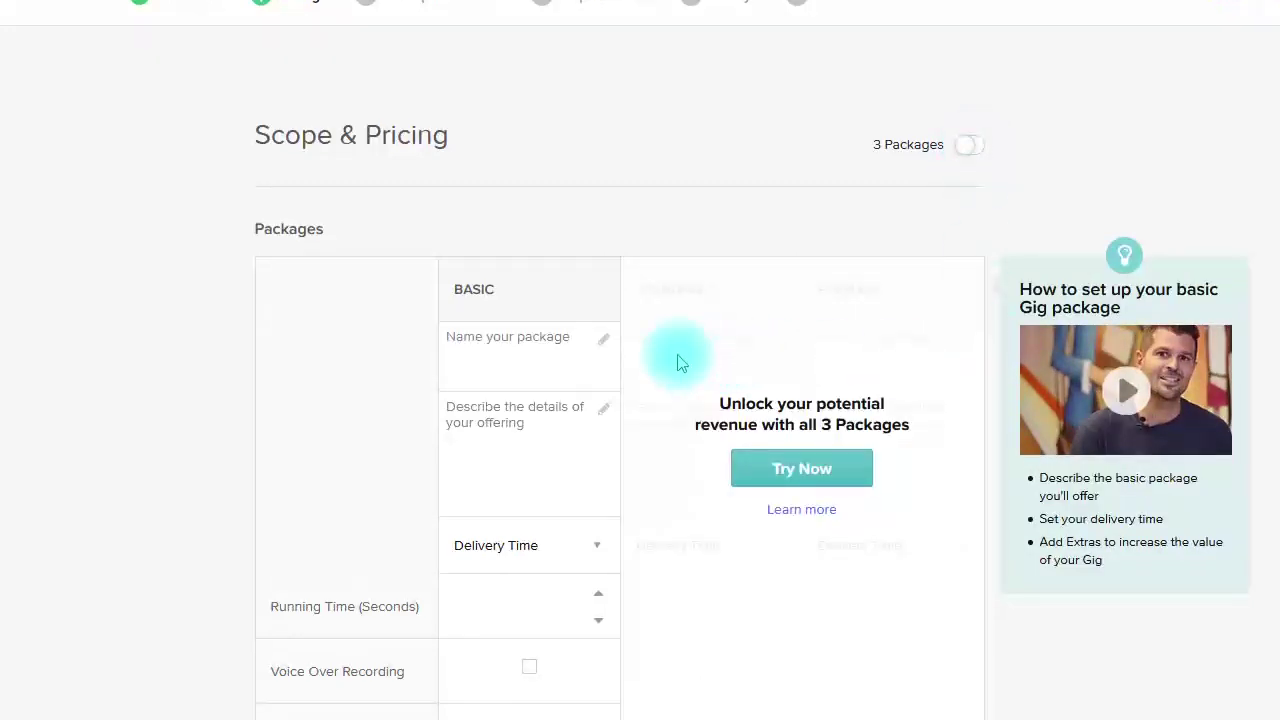
- Name the Basic package "5 Minute Audio"
scroll(676, 336, down, 1)
scroll(677, 333, down, 1)
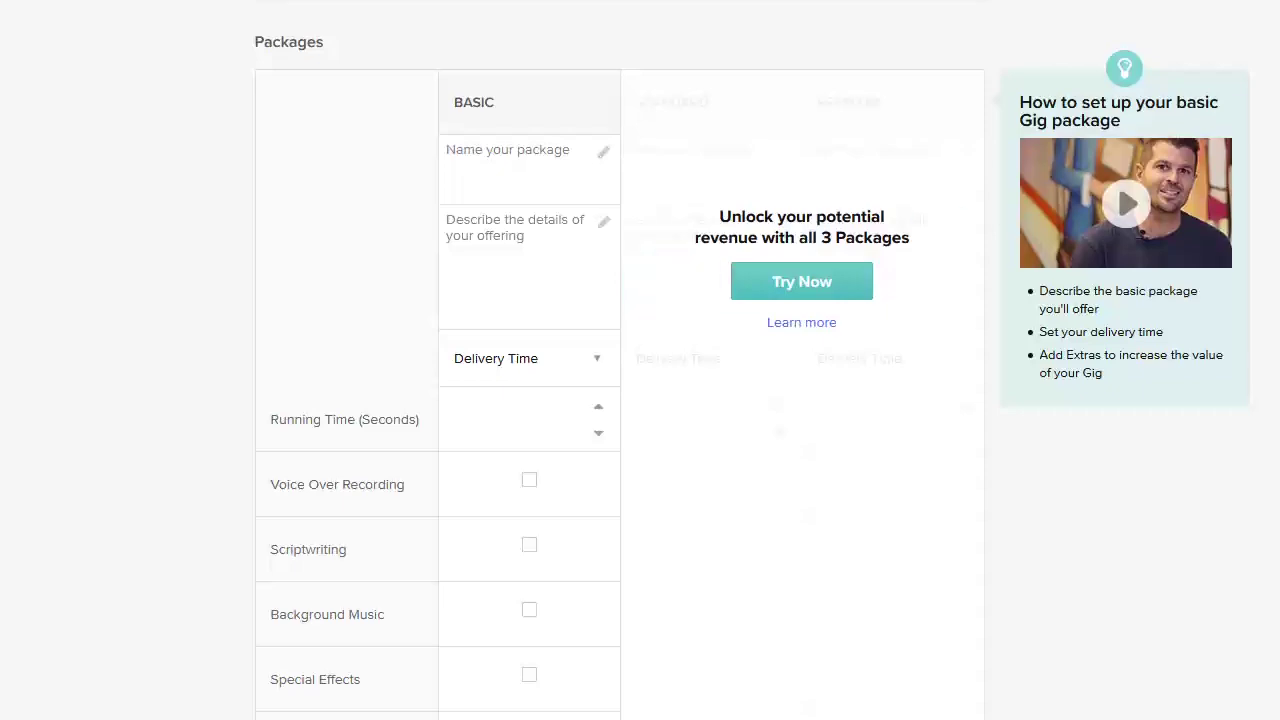
click(516, 150)
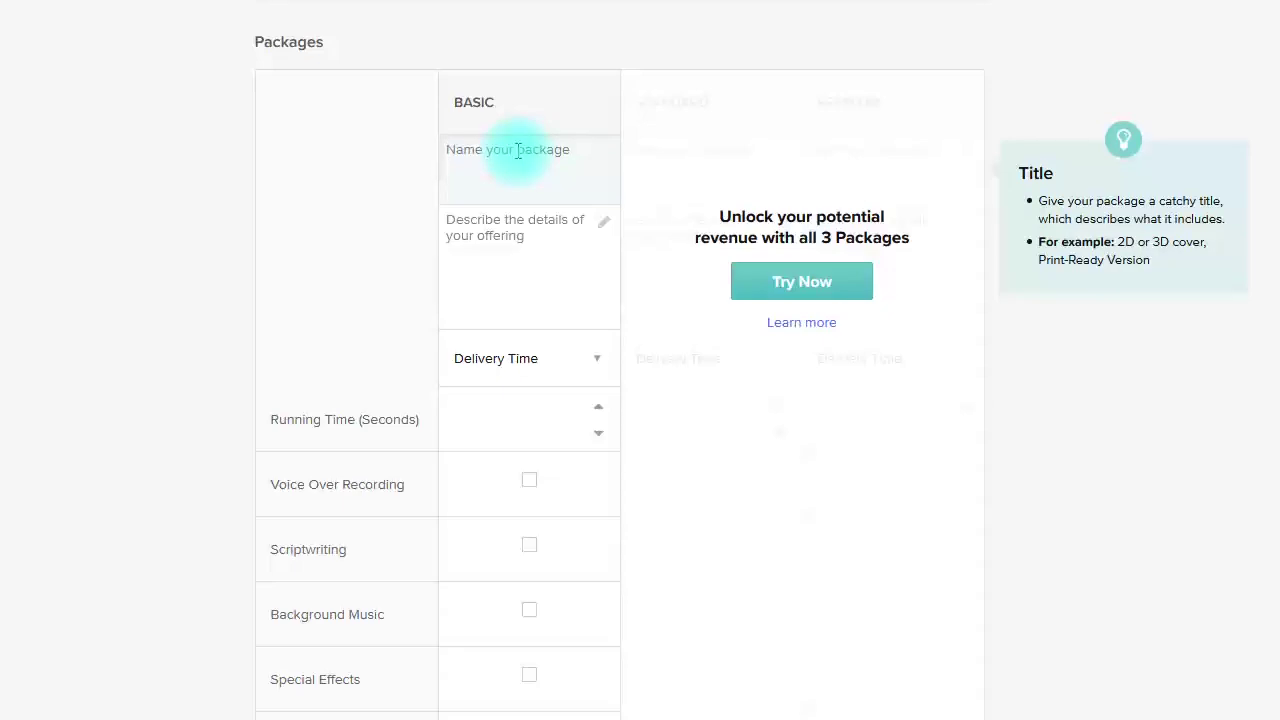
text(5 Minute Audio)
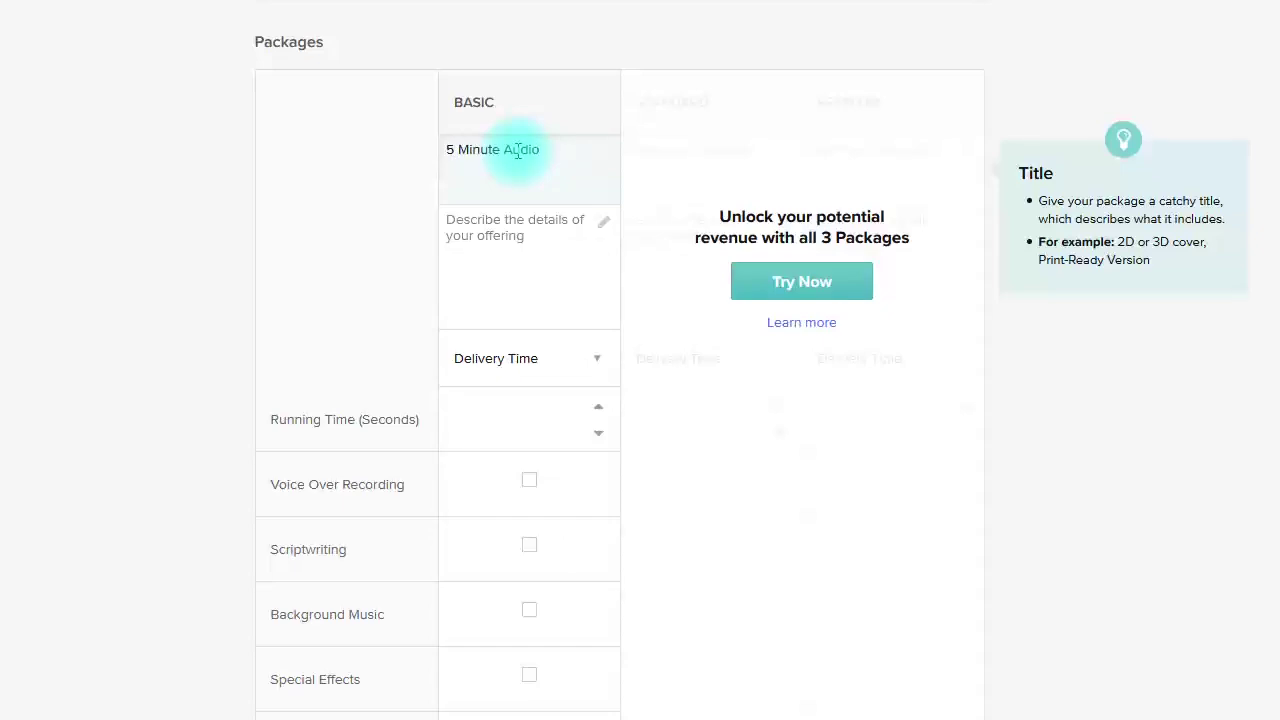
- Describe the Basic package's offering as "Get 5 minutes of audio for the price of 2"
click(483, 245)
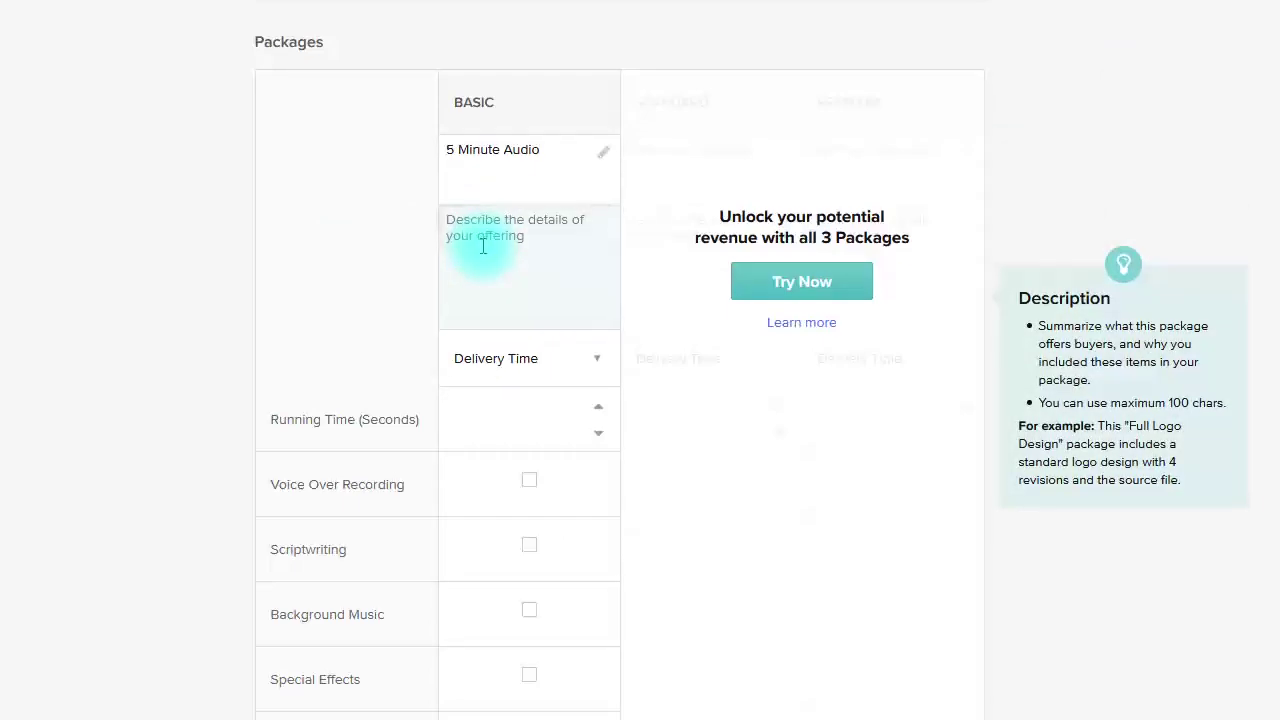
text(Get)
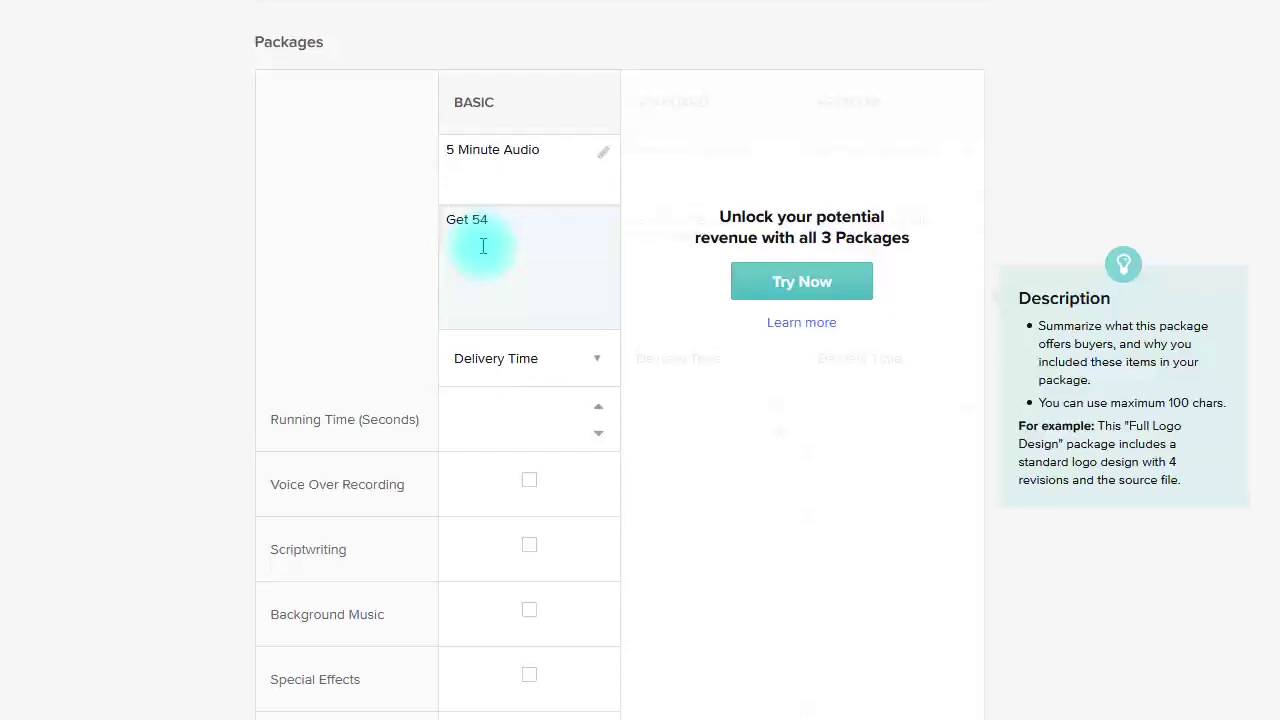
text( 5 minutes of audio for the pr)
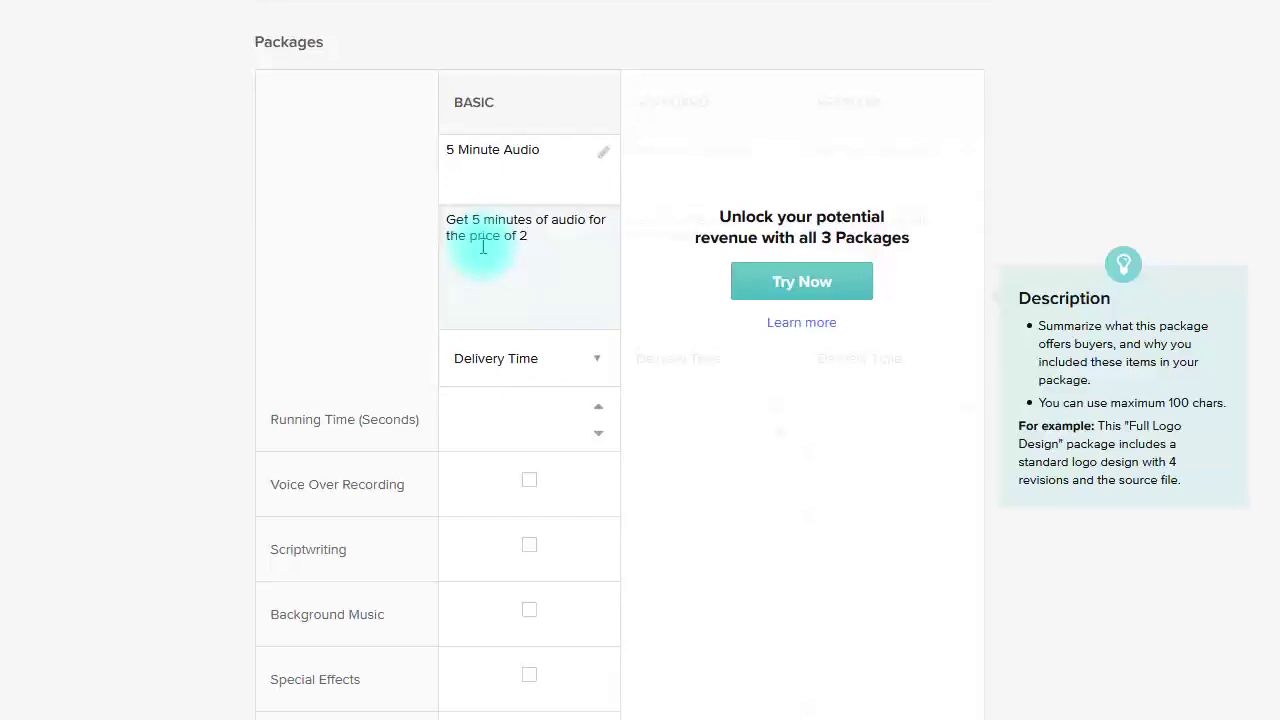
text(ice of 2)
click(720, 543)
click(463, 251)
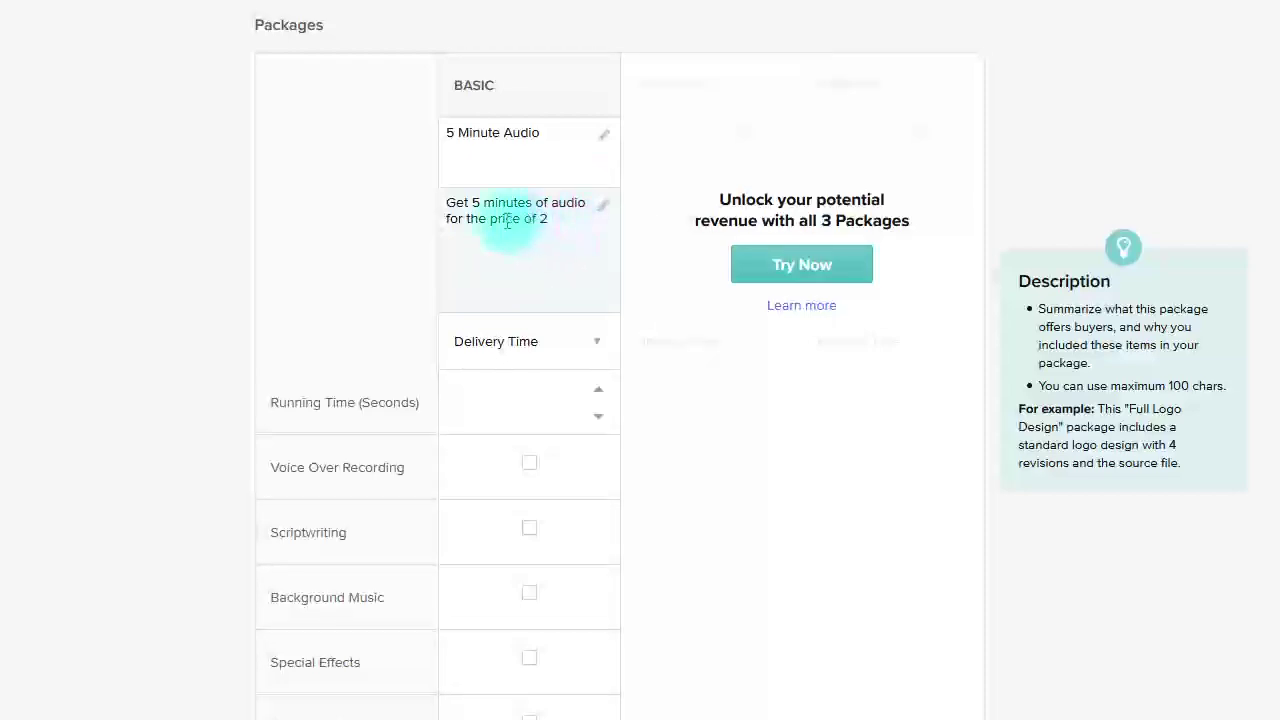
- Set the Basic package's delivery time to 1 Day Delivery and its running time to 300 seconds
click(585, 340)
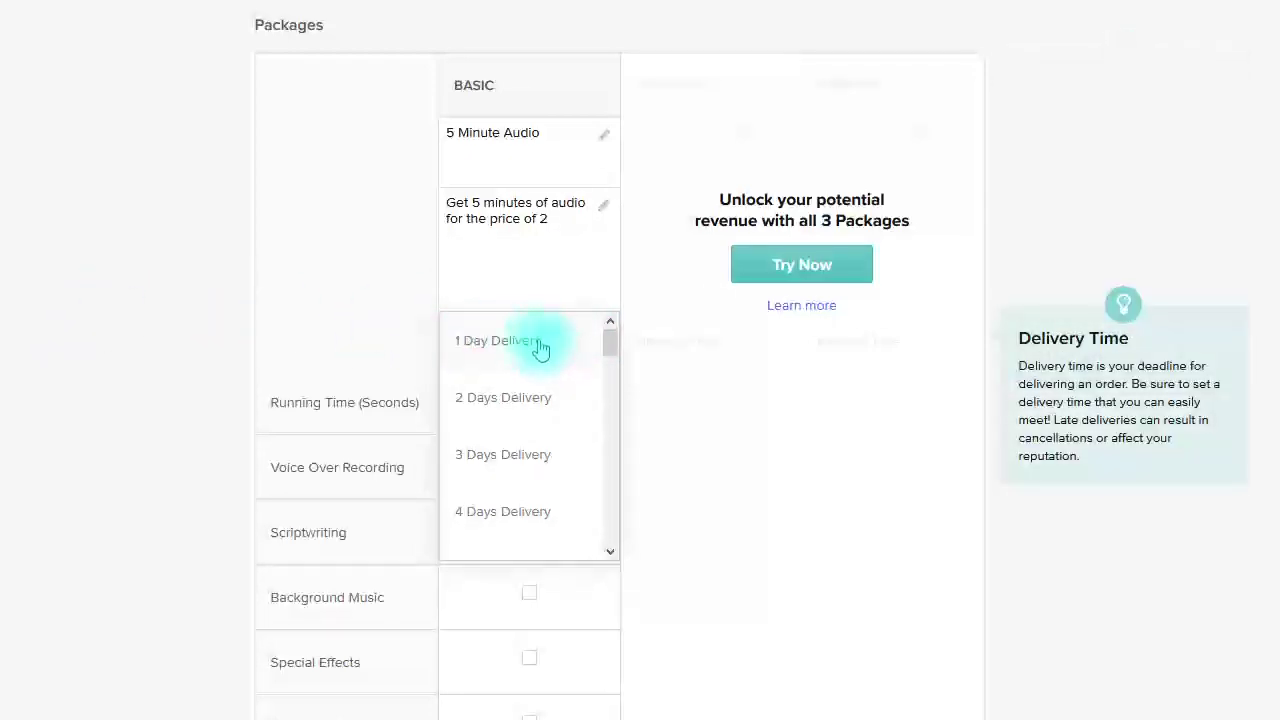
click(543, 340)
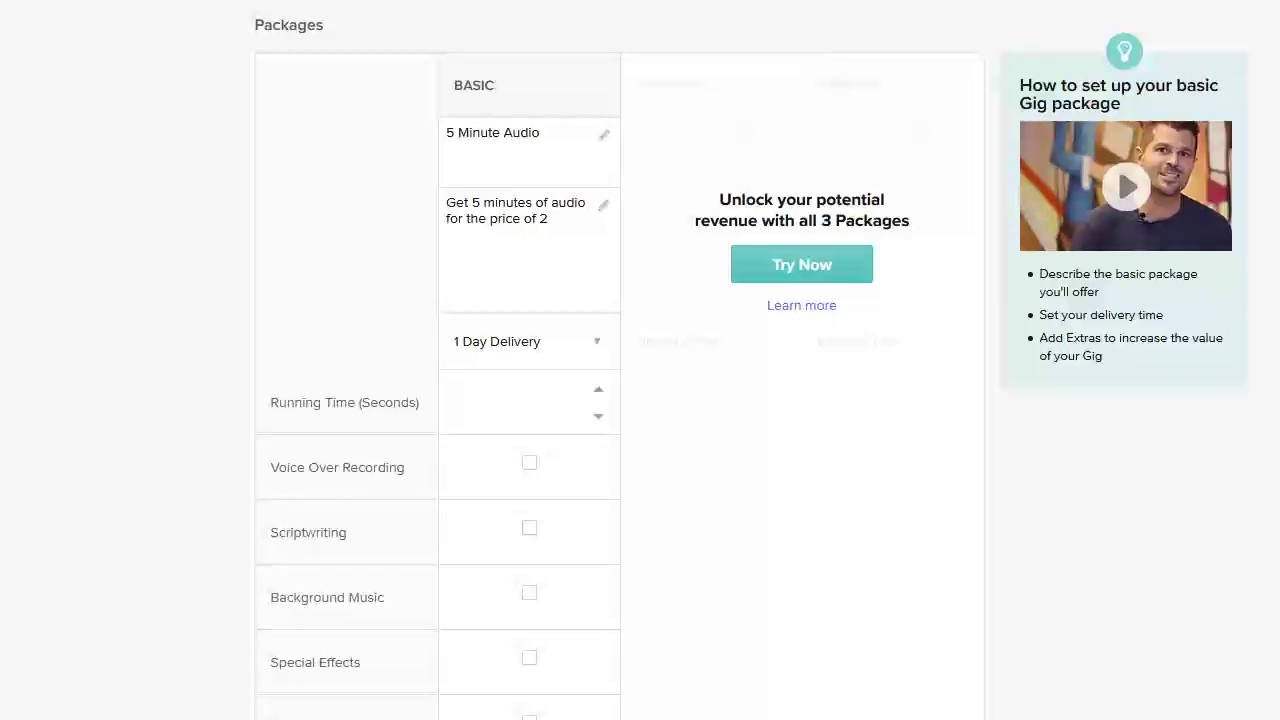
click(600, 415)
text(300)
- Include Voice Over Recording and Background Music in the Basic package
click(533, 466)
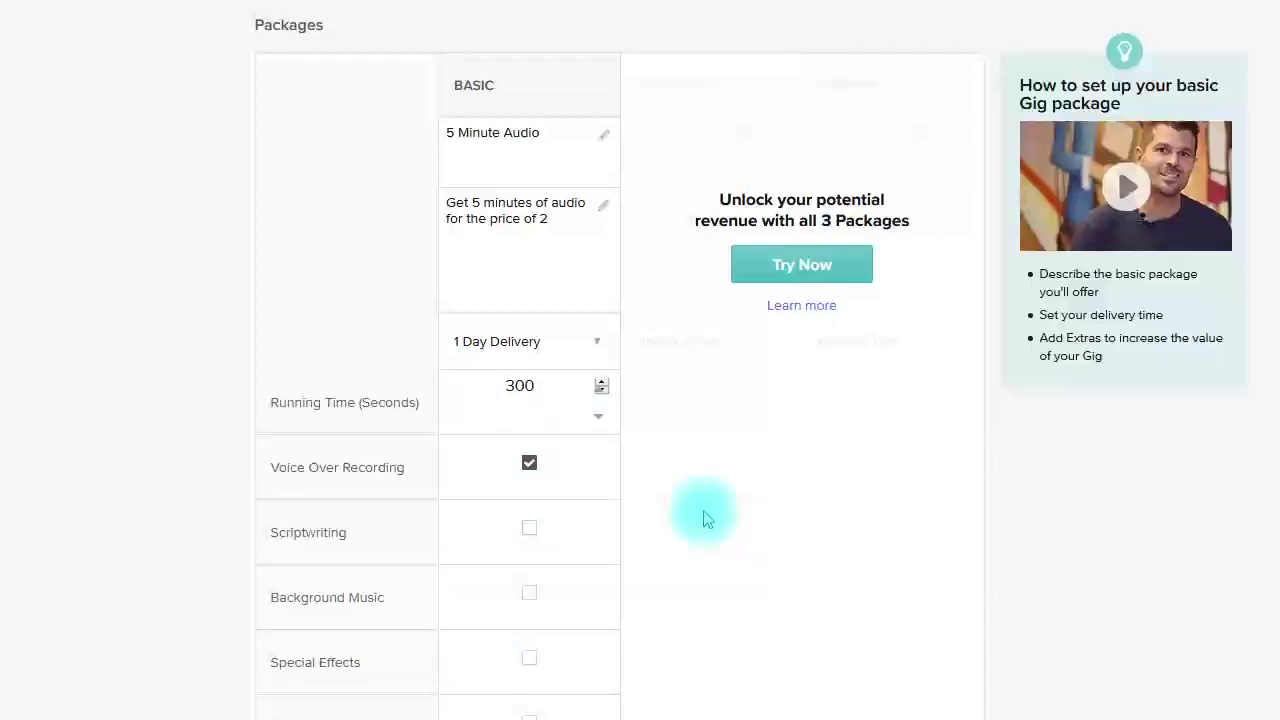
mouse_move(523, 537)
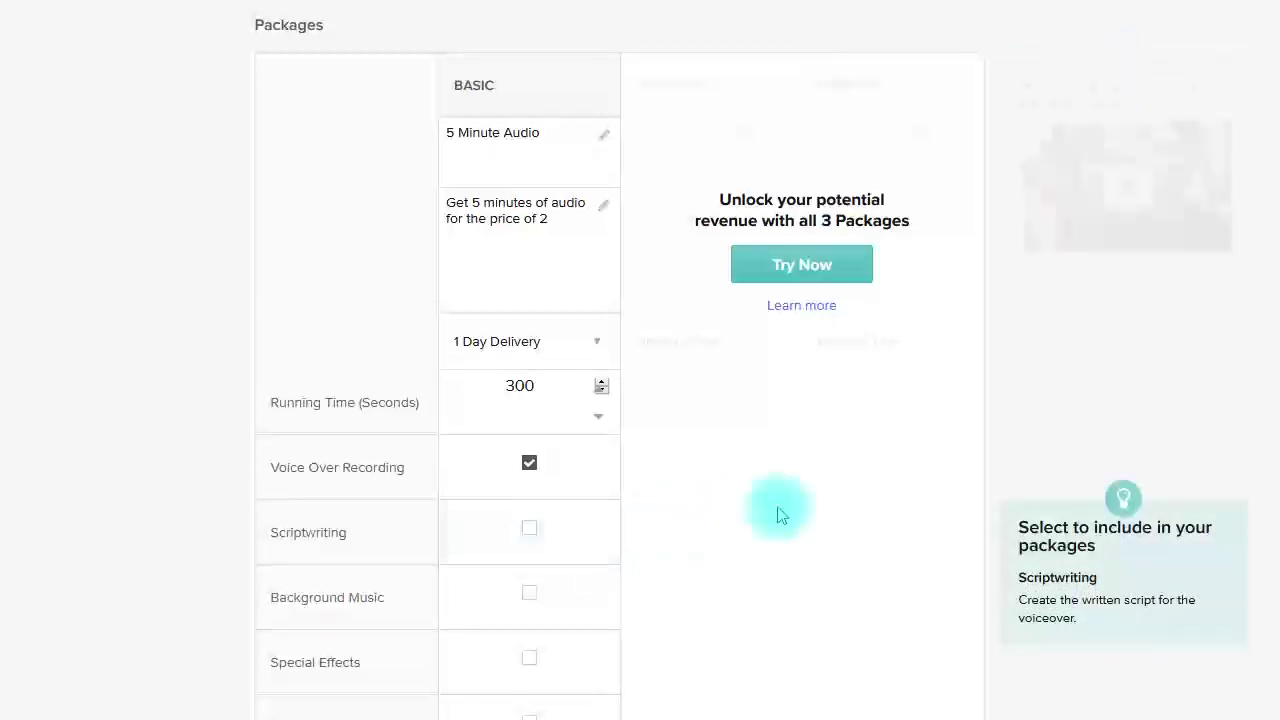
scroll(781, 514, down, 1)
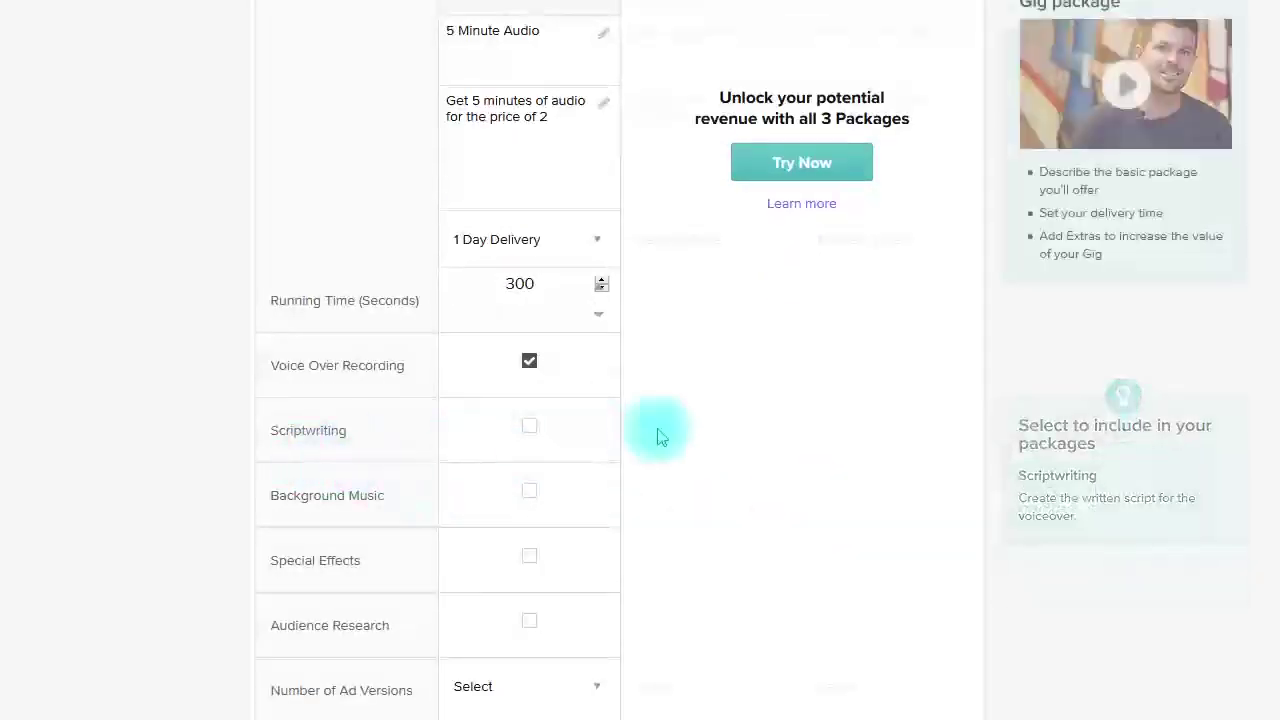
scroll(680, 436, down, 1)
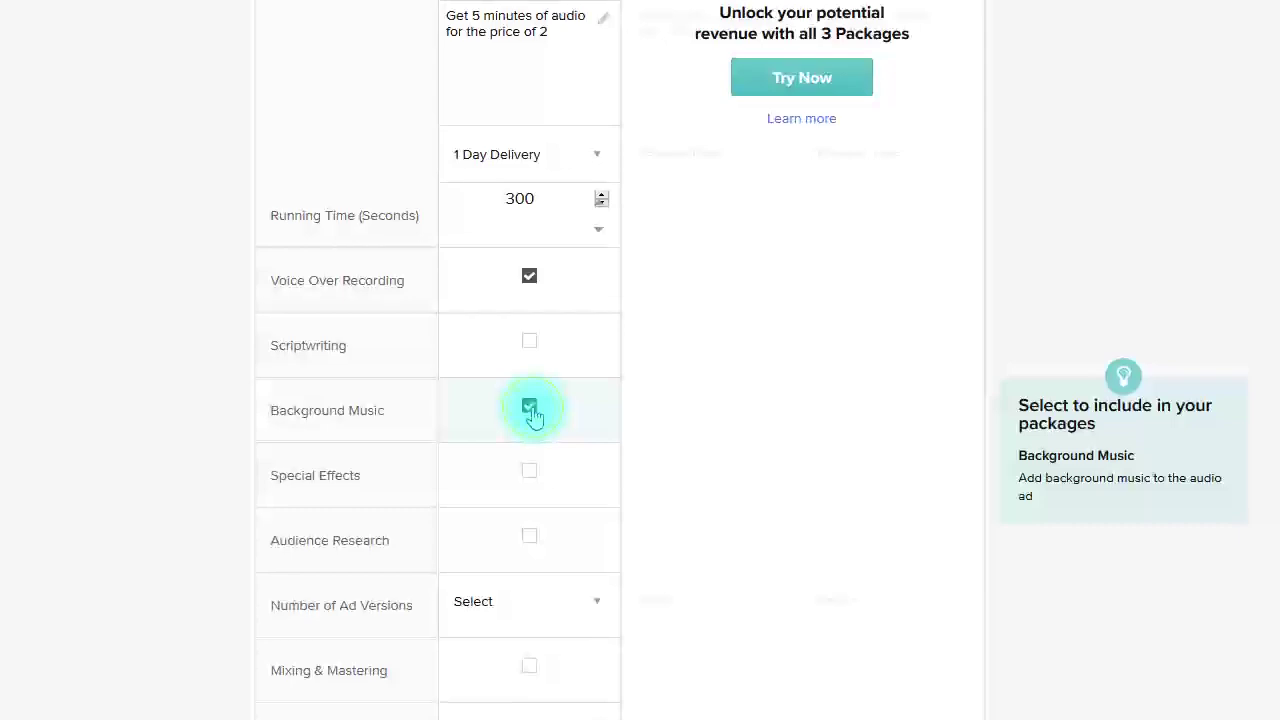
- Set the Basic package's revisions to 2 and its price to $5
scroll(785, 415, down, 1)
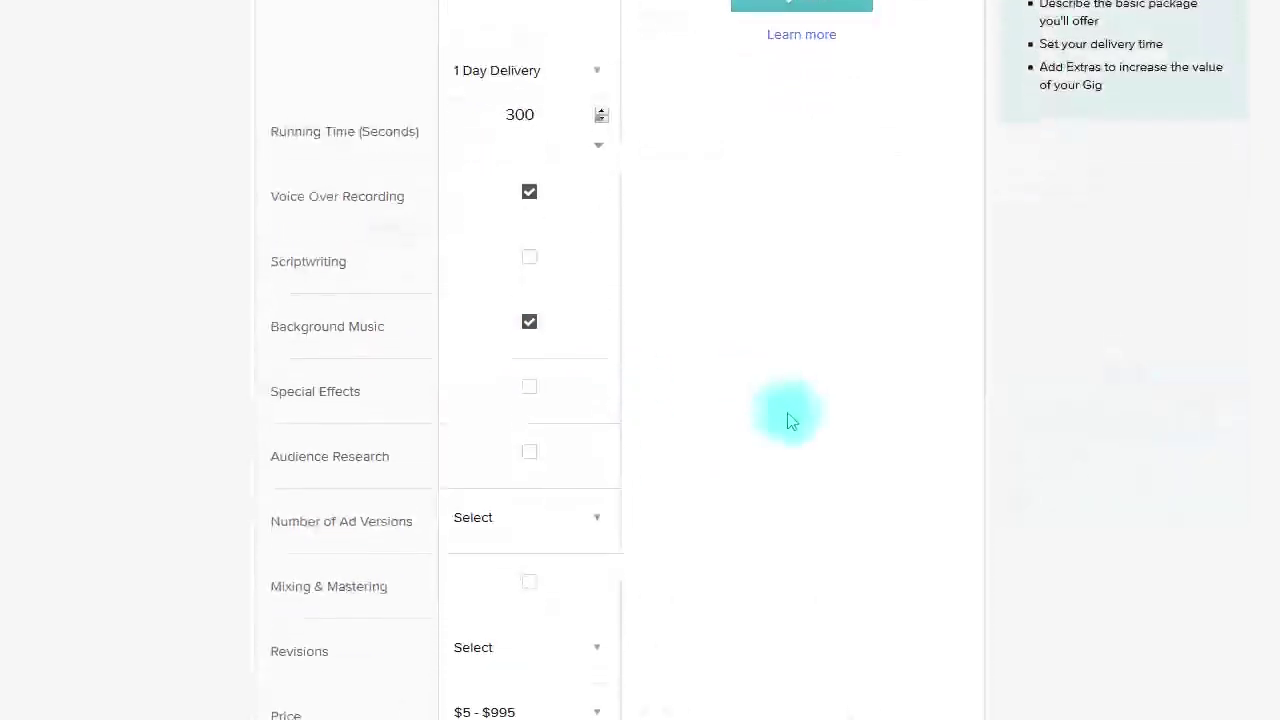
scroll(794, 423, down, 3)
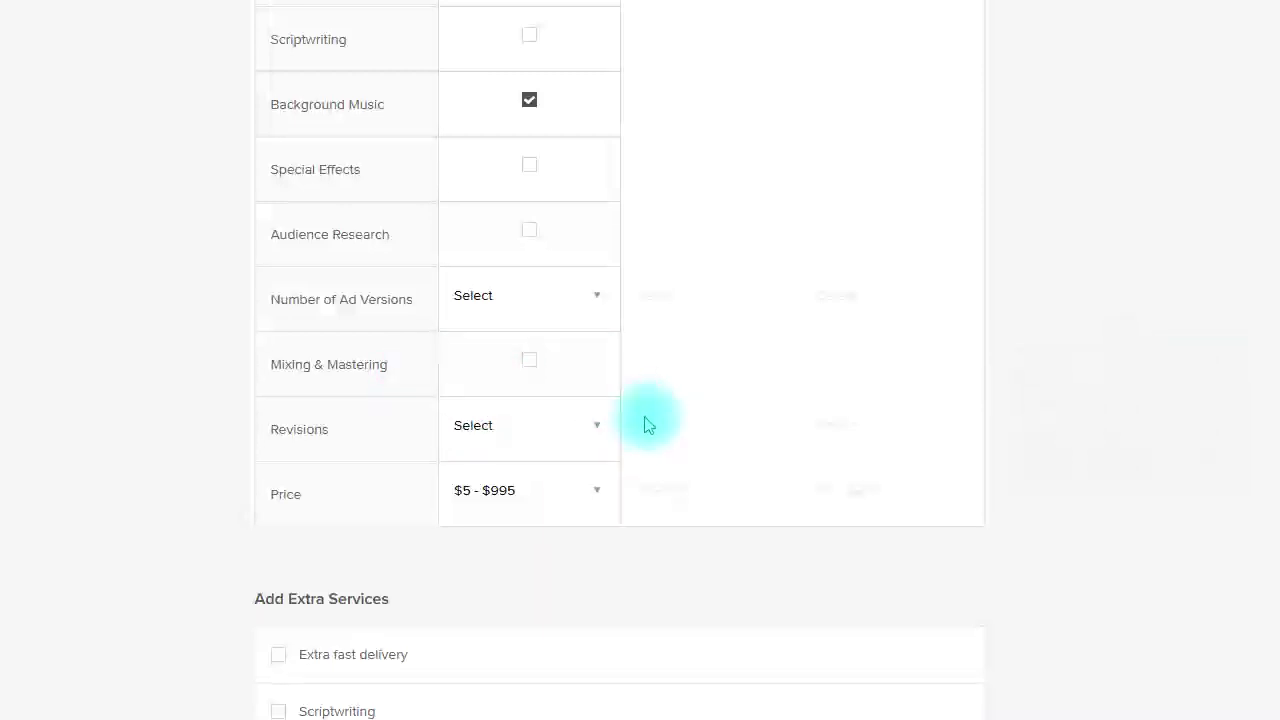
scroll(590, 395, down, 1)
click(600, 440)
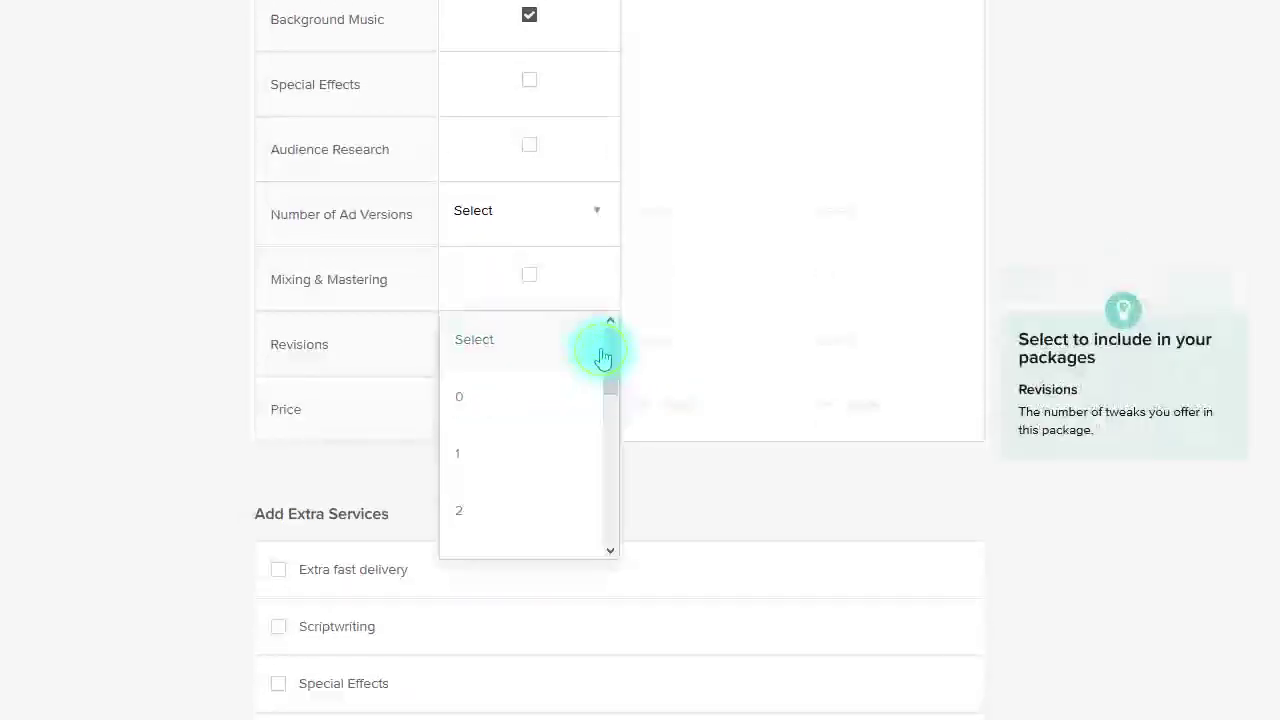
click(467, 517)
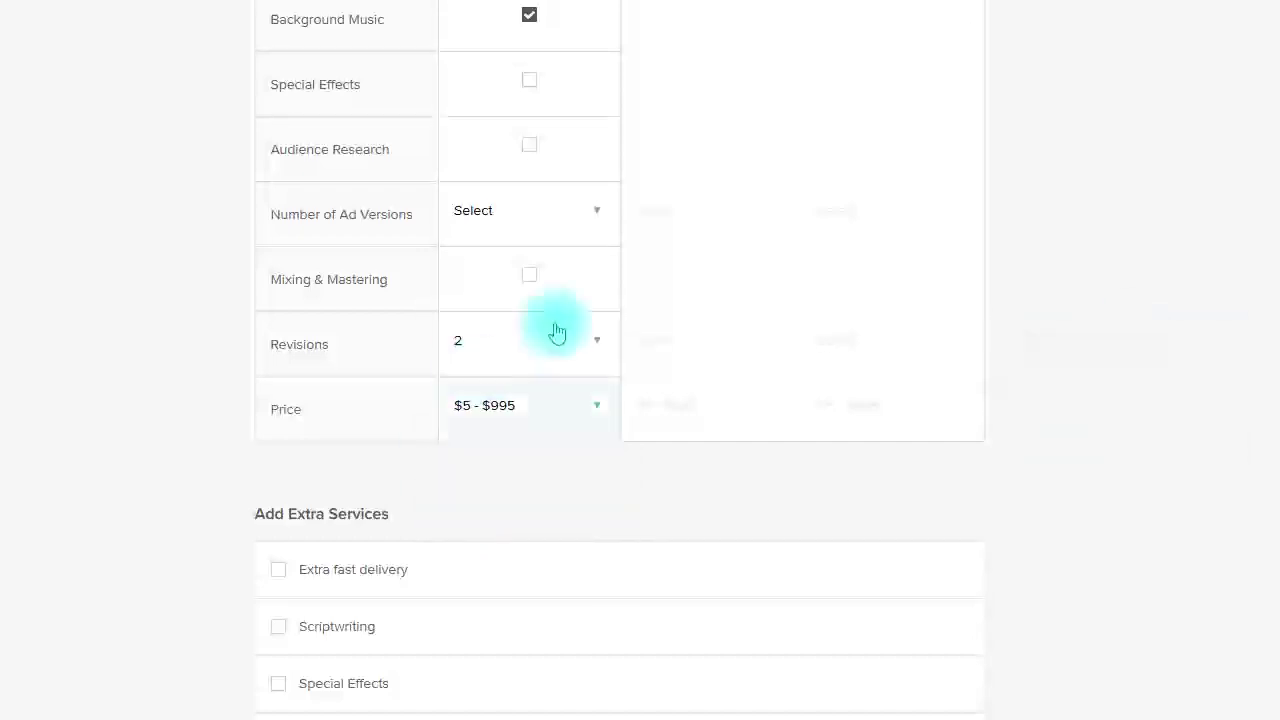
click(593, 415)
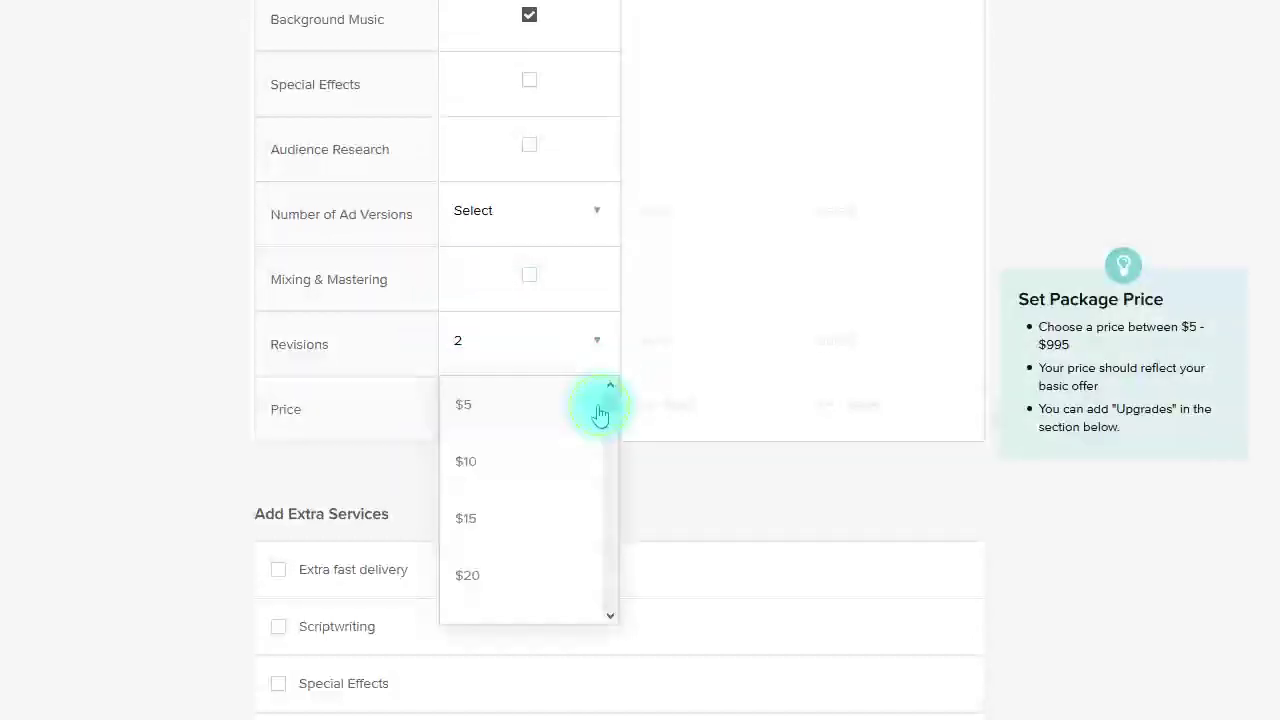
click(489, 408)
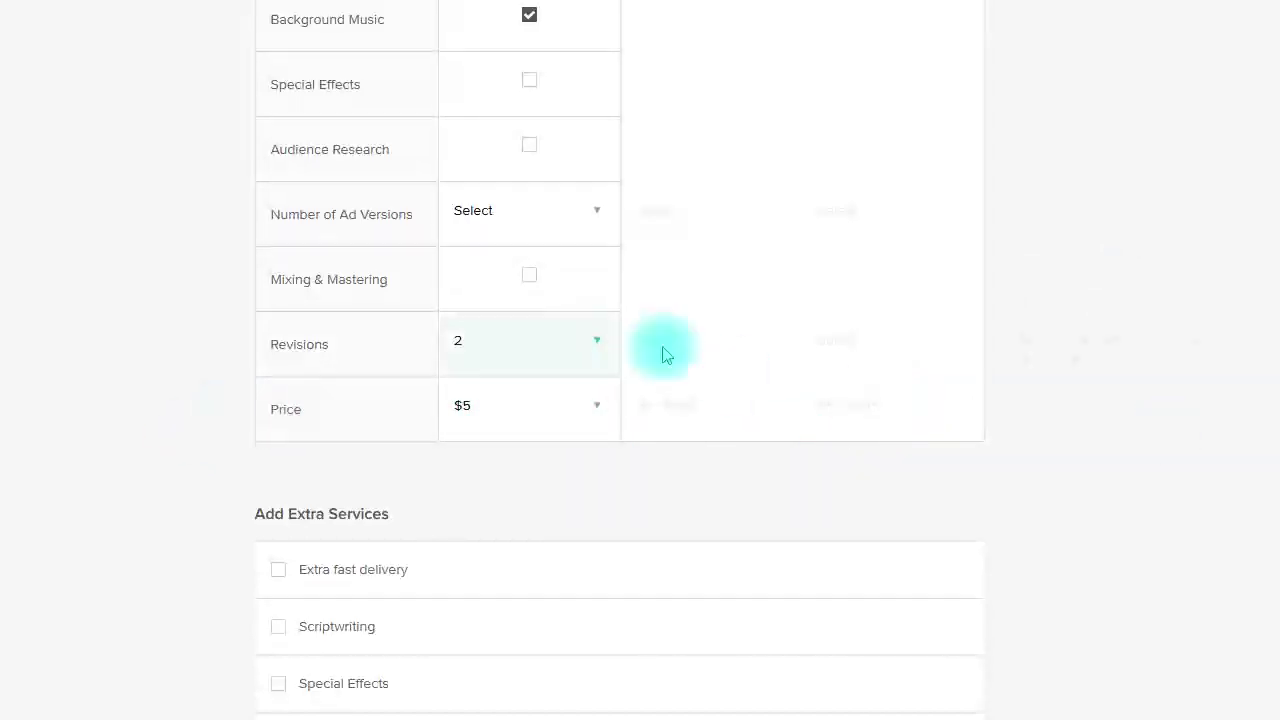
- Add the Extra fast delivery service to the Basic package, delivering in 1 day for an extra $15
scroll(593, 561, up, 1)
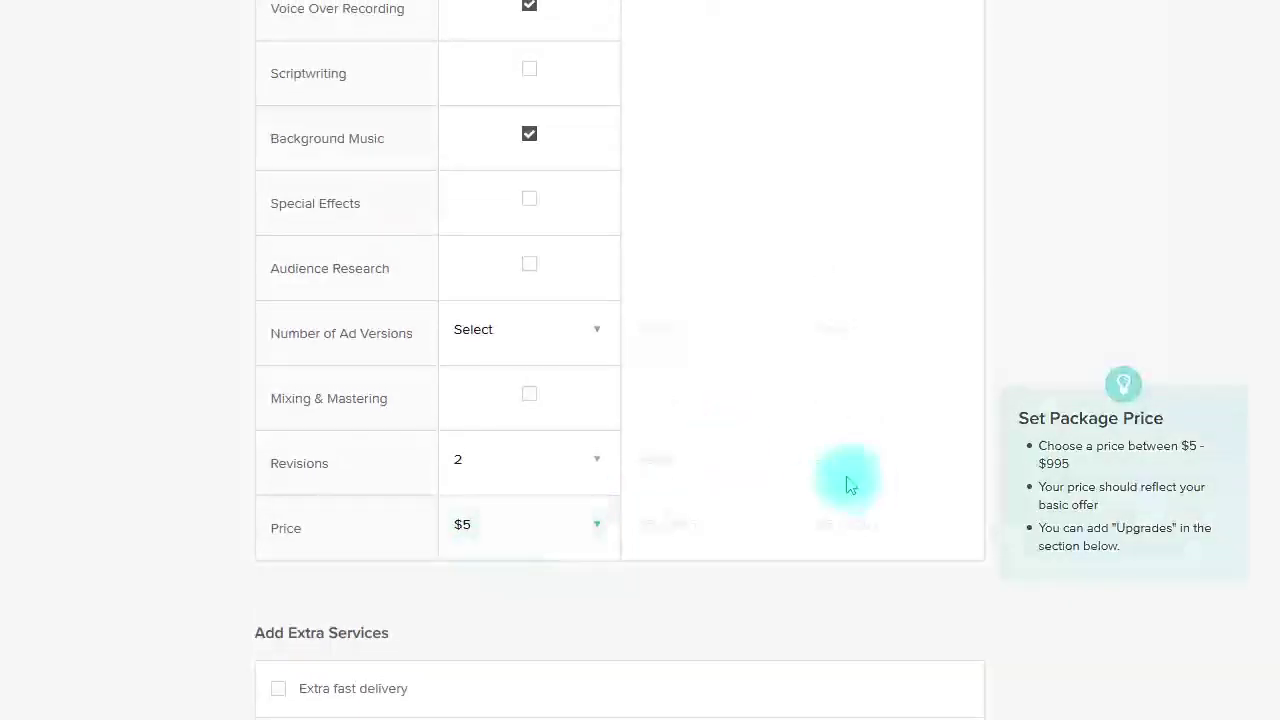
scroll(846, 480, up, 2)
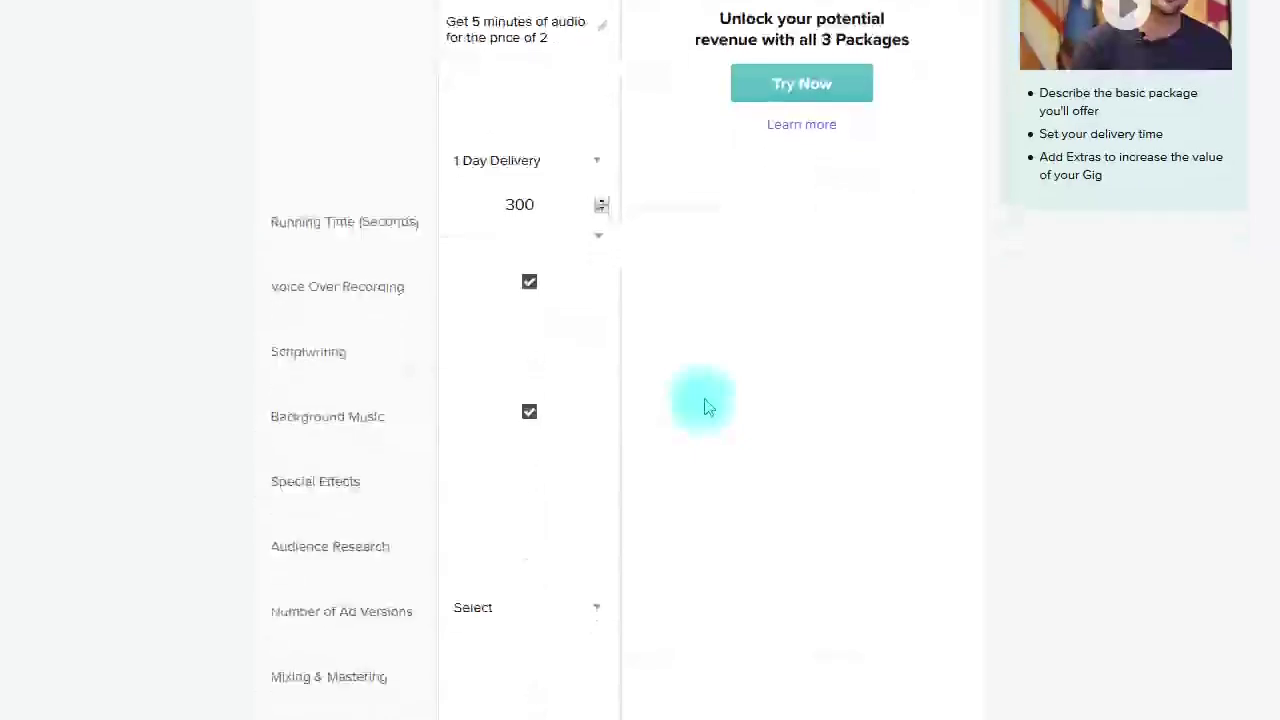
scroll(705, 407, down, 1)
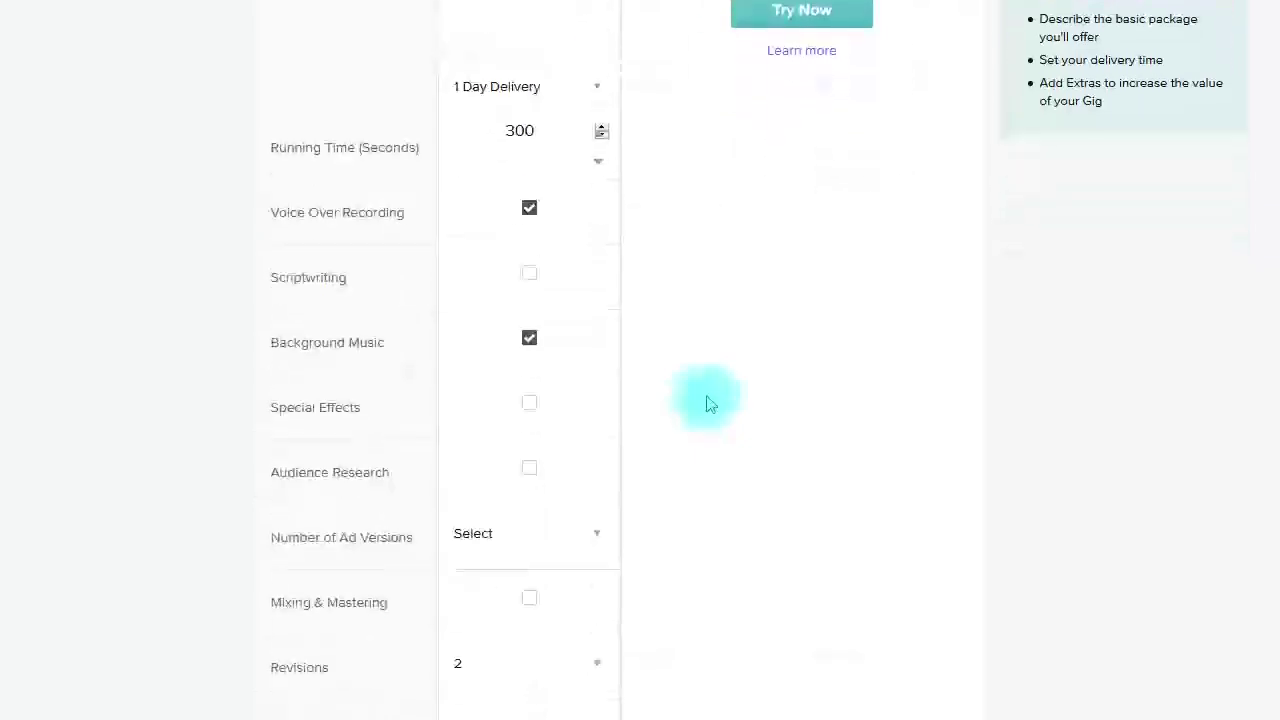
scroll(717, 403, down, 6)
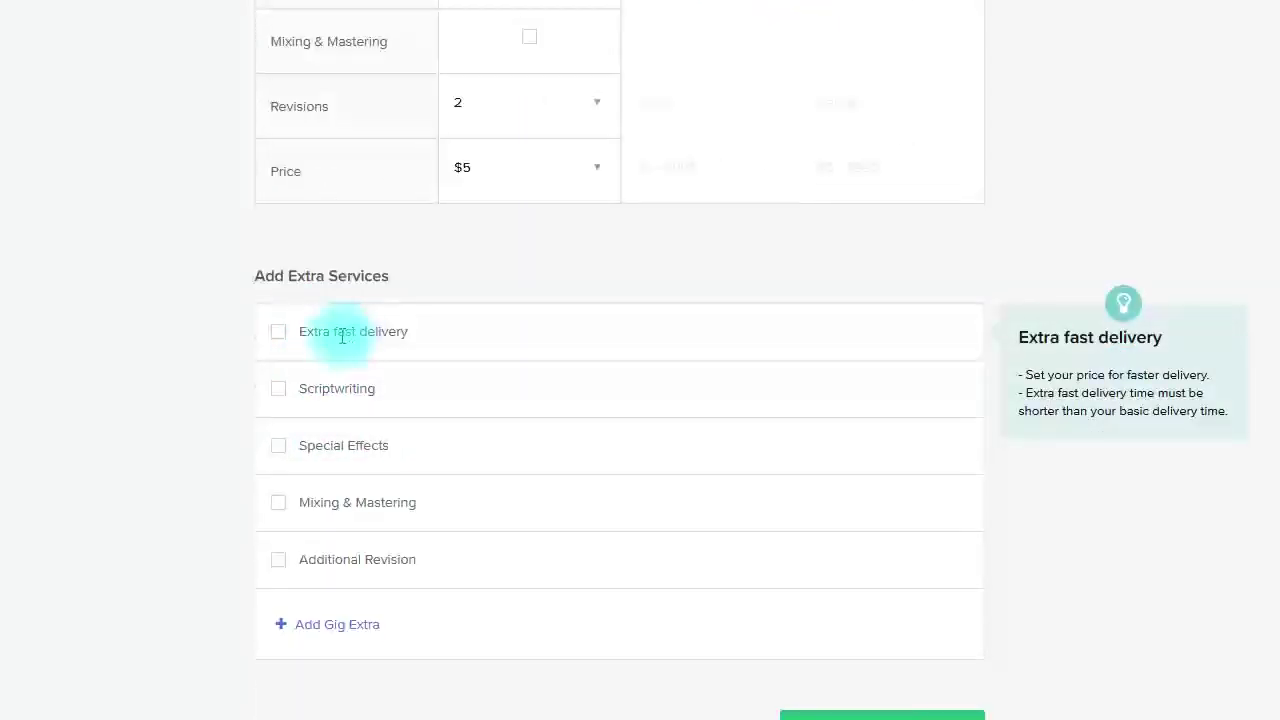
click(277, 333)
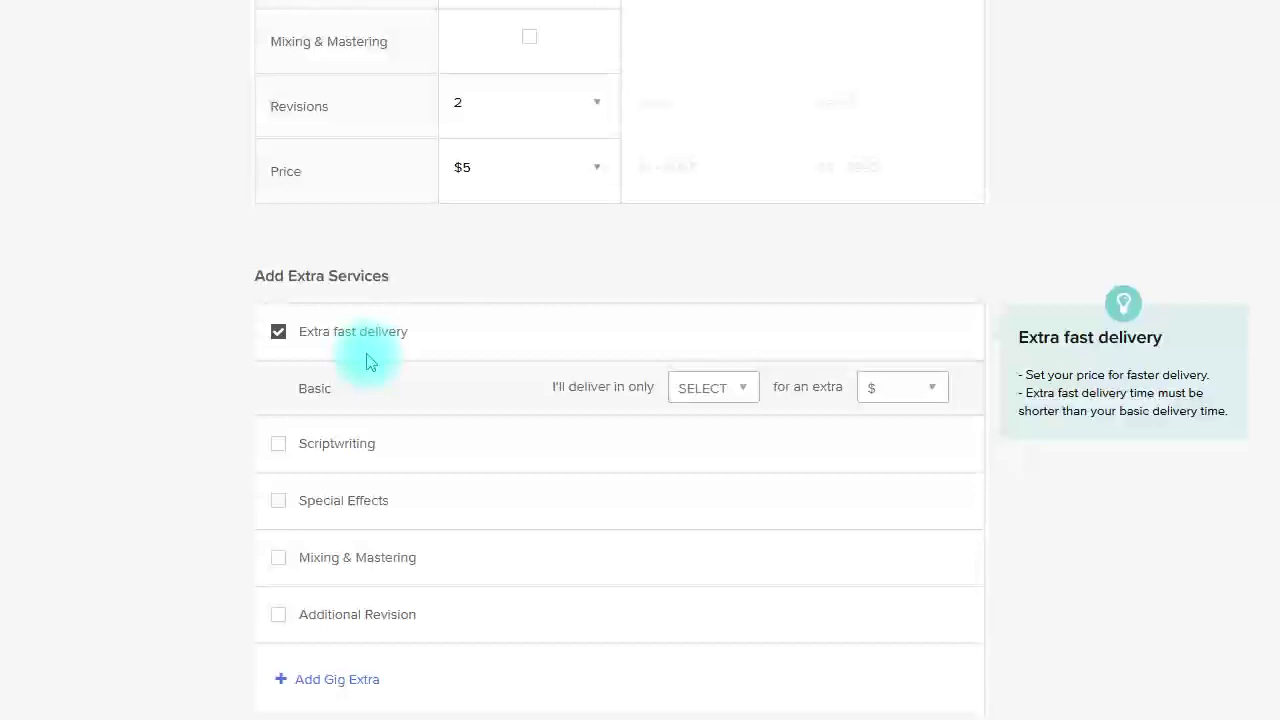
click(722, 396)
click(729, 446)
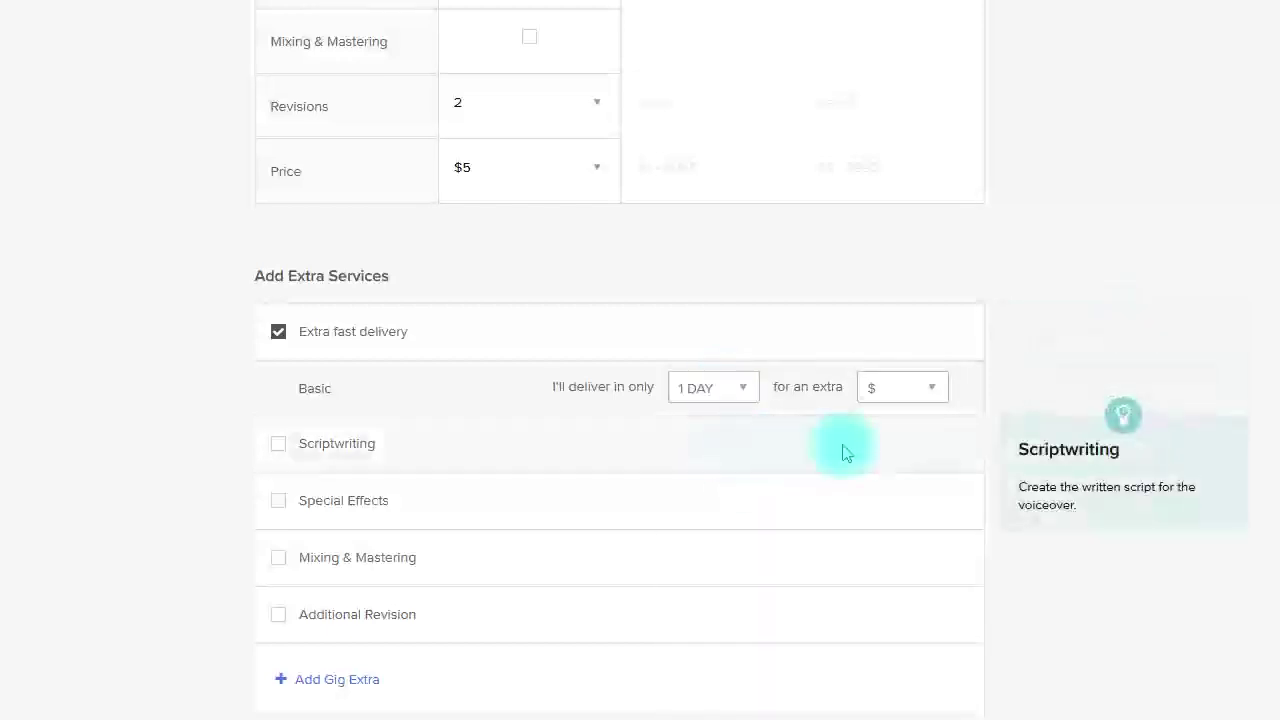
click(903, 394)
scroll(910, 515, down, 1)
click(891, 516)
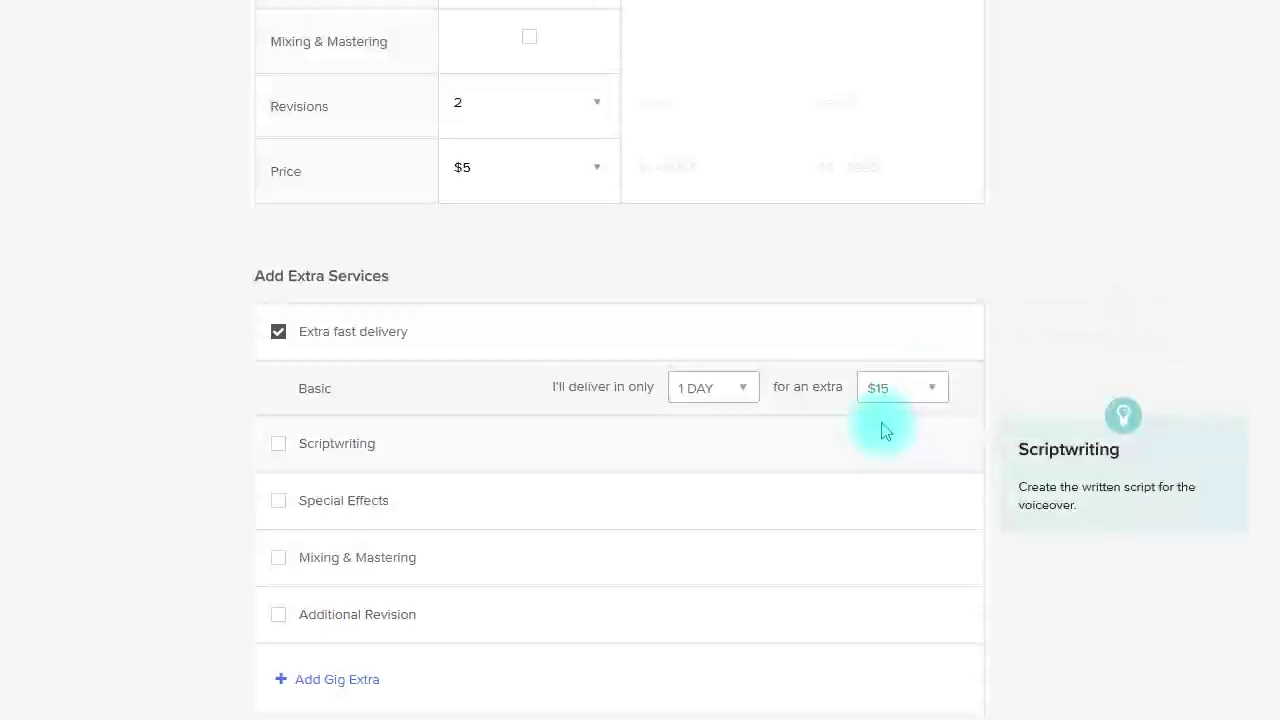
scroll(531, 534, down, 1)
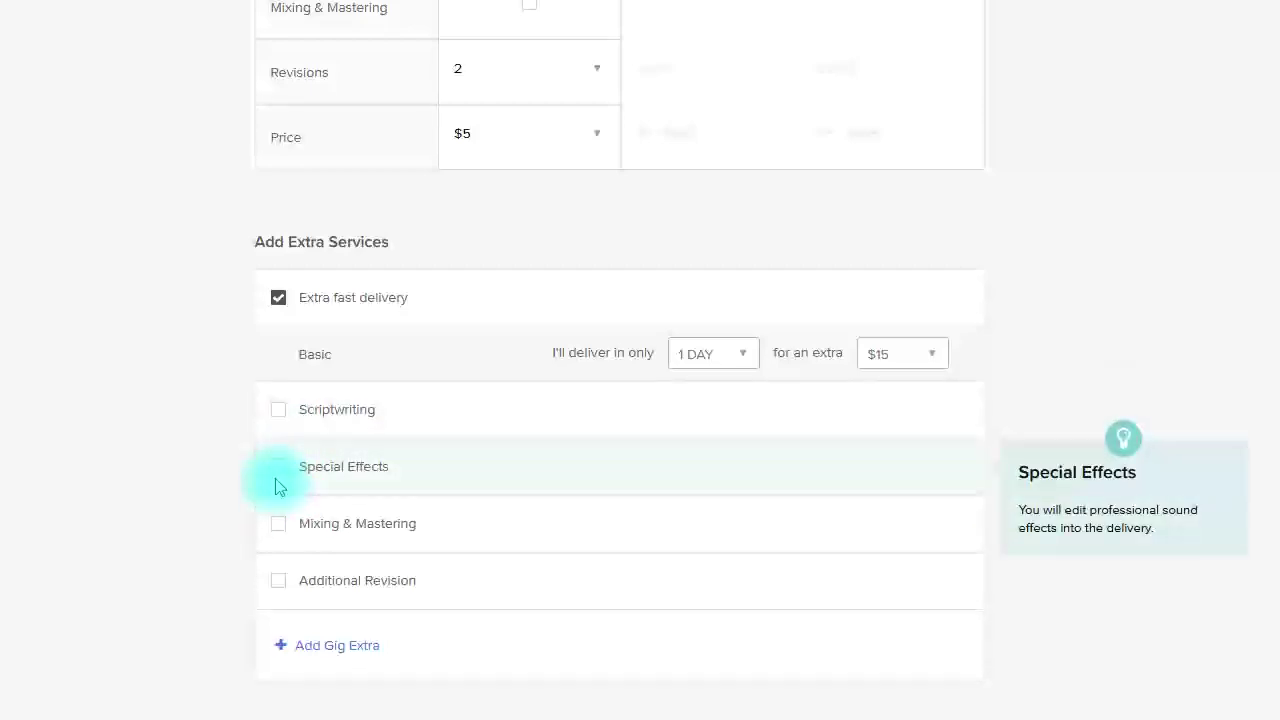
- Add the Additional Revision extra service for an extra $10 and an additional 1 day
scroll(280, 540, down, 1)
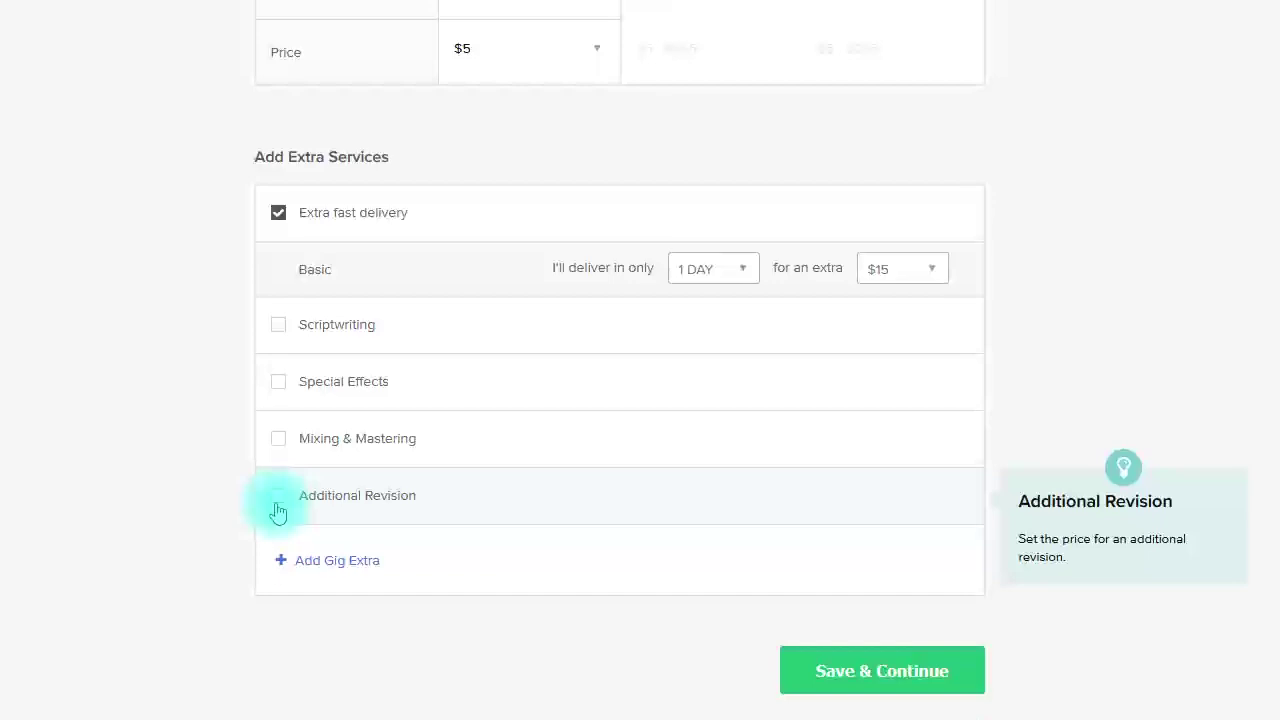
click(278, 509)
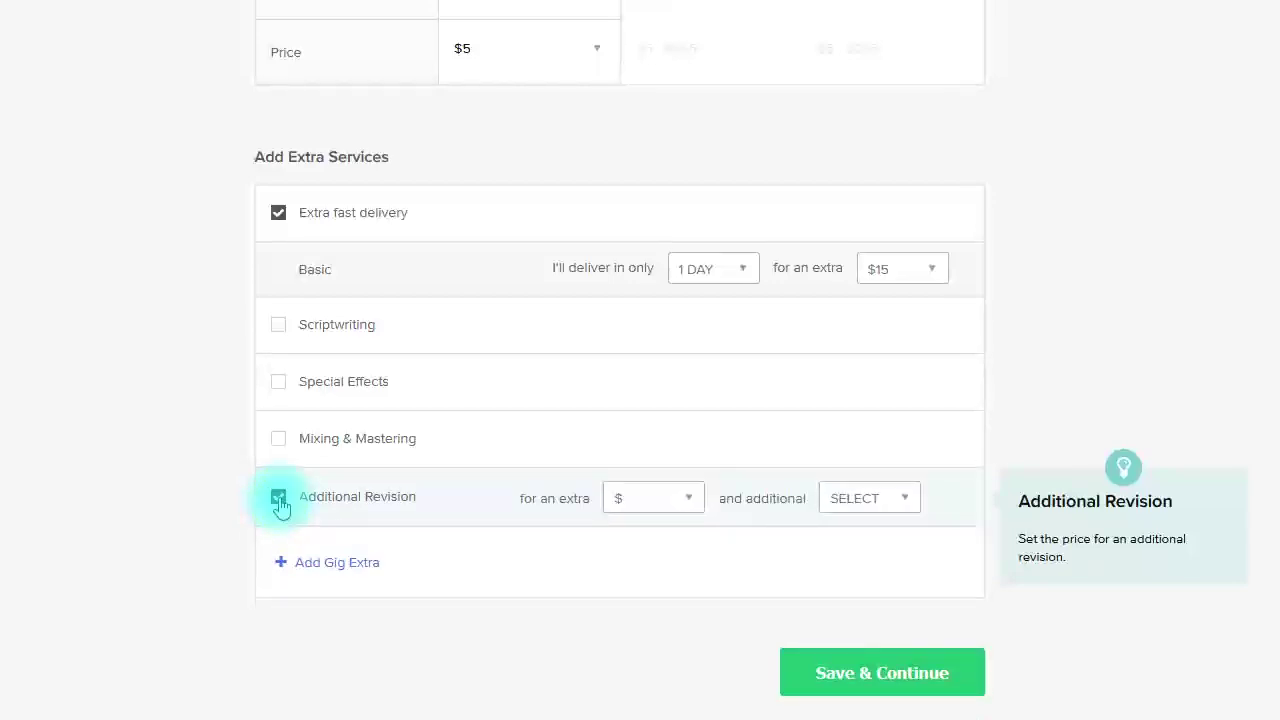
click(692, 500)
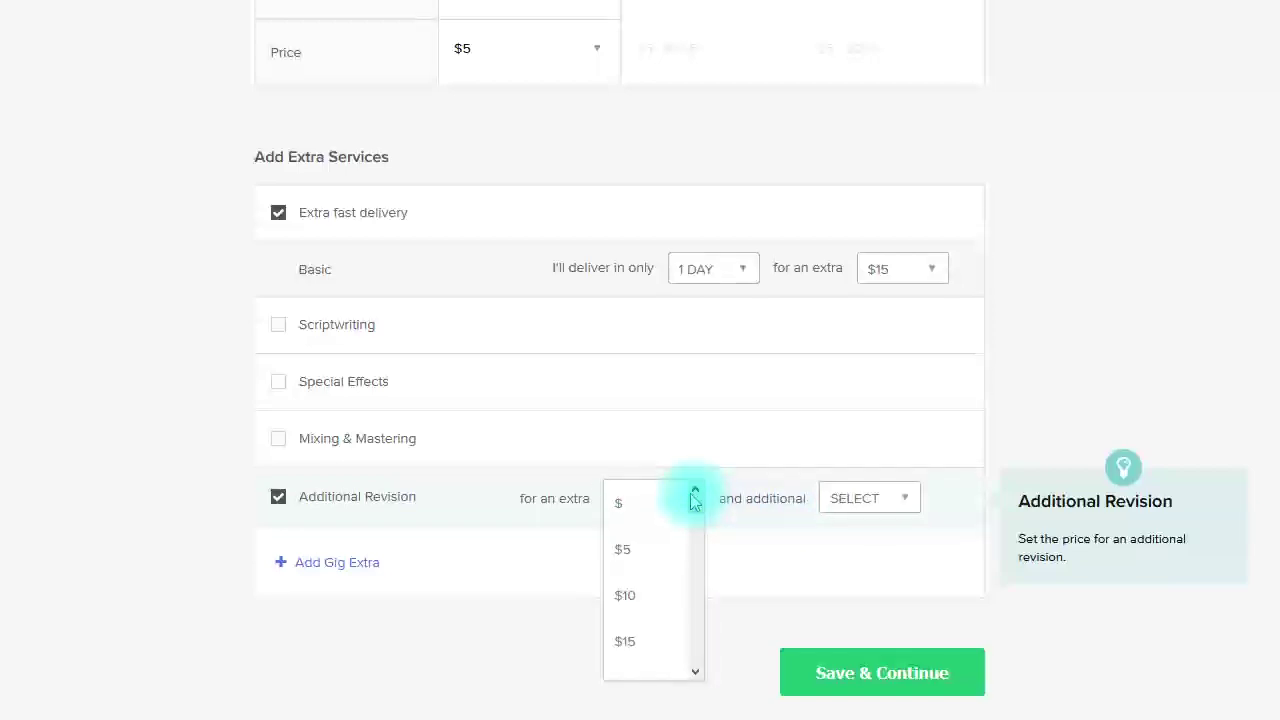
click(620, 597)
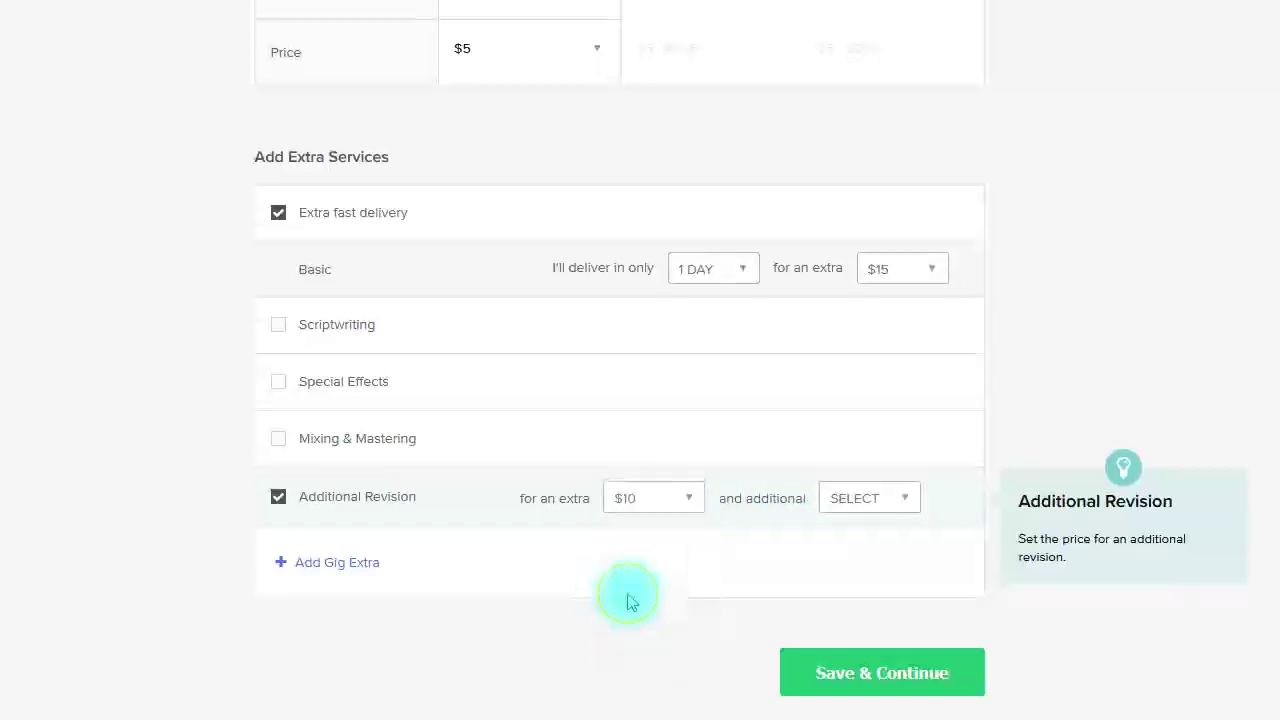
click(892, 509)
scroll(890, 520, up, 1)
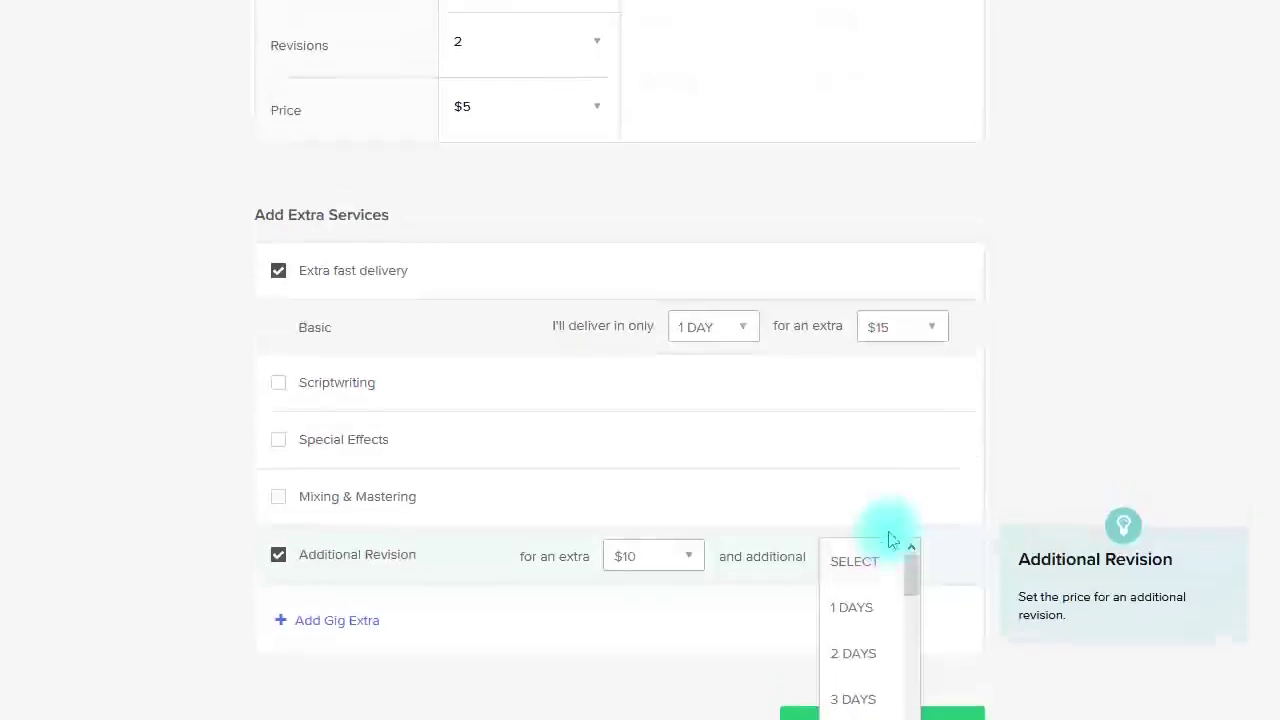
click(875, 617)
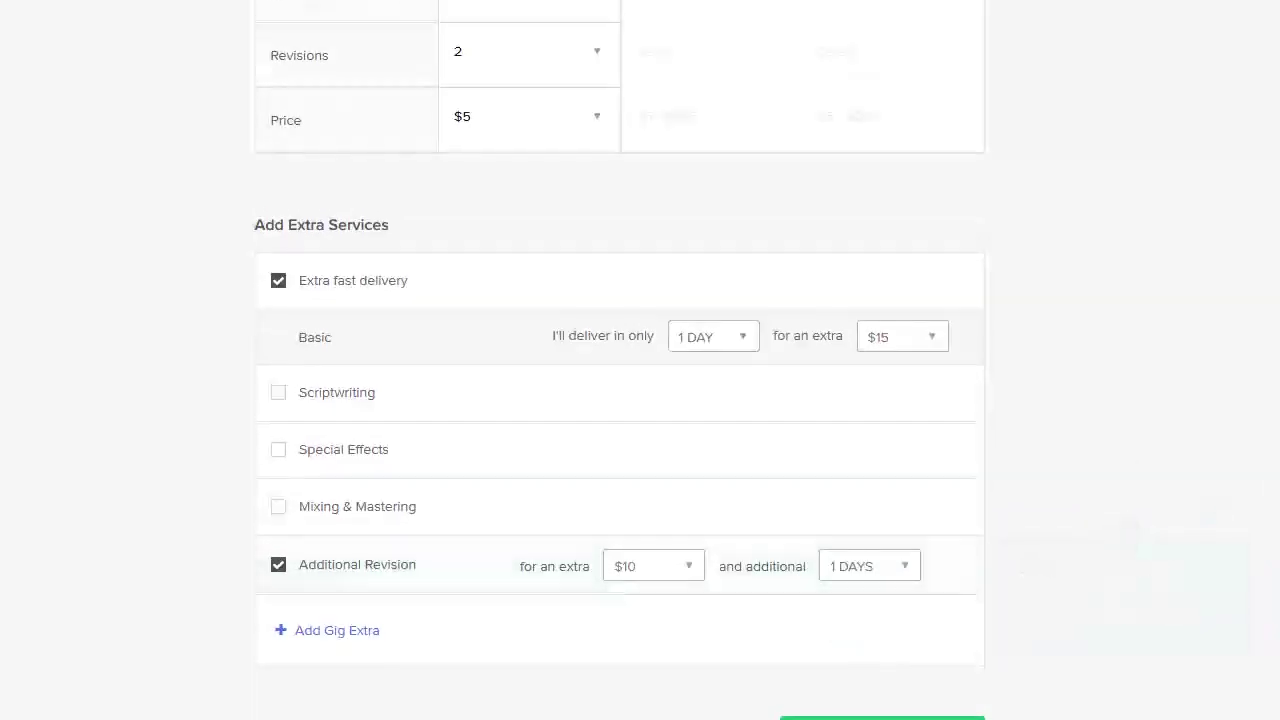
- Add a gig extra titled "3 different audios" with the description "I will offer you a 3 different thumbnails for your video"
scroll(620, 400, down, 1)
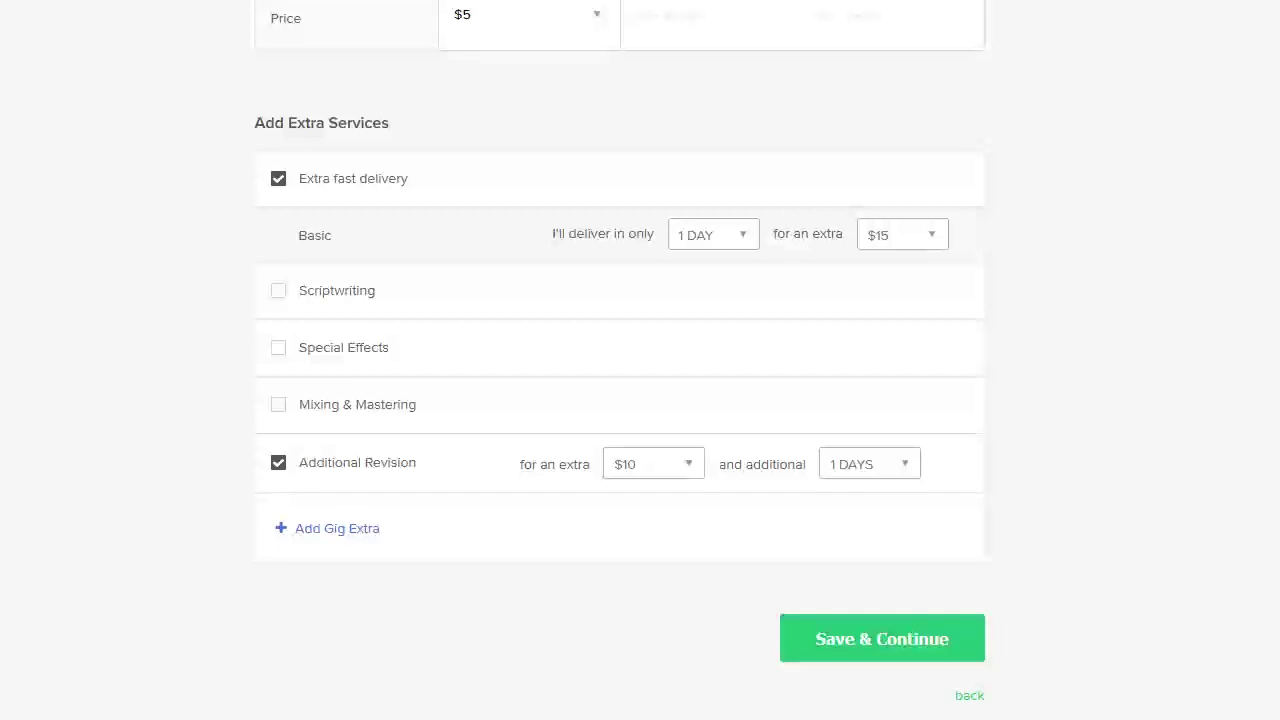
mouse_move(891, 466)
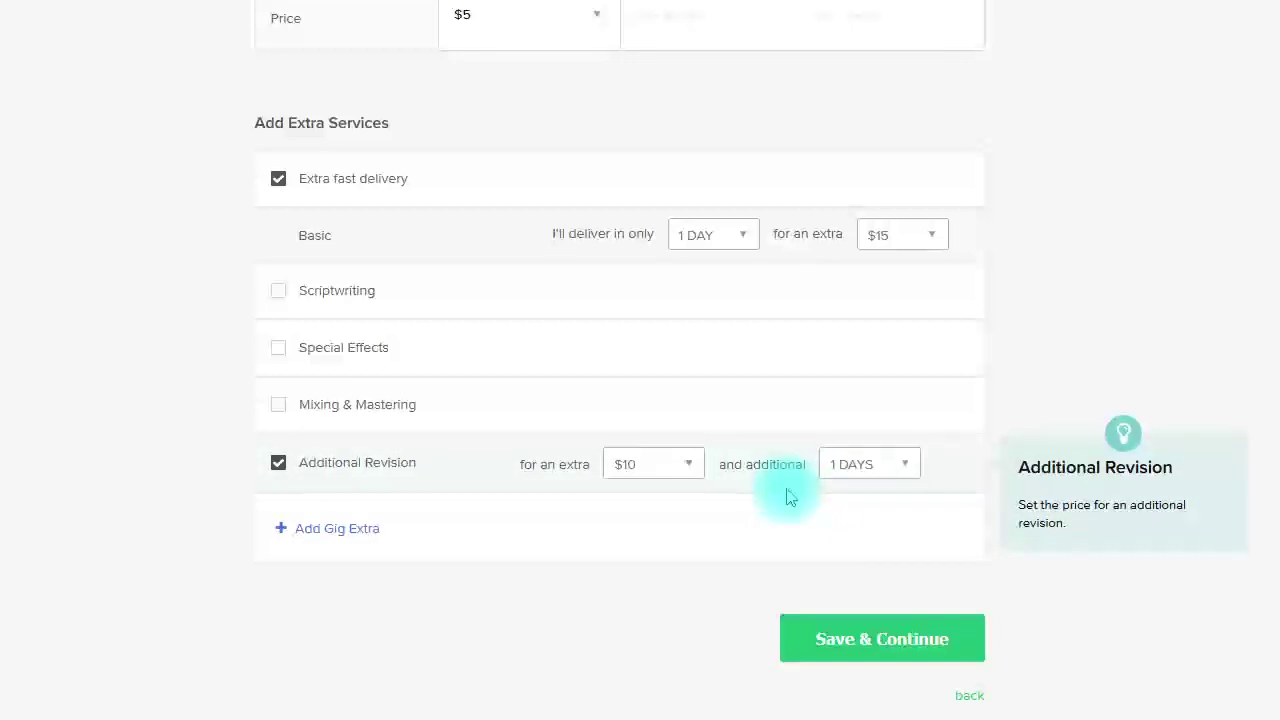
mouse_move(684, 307)
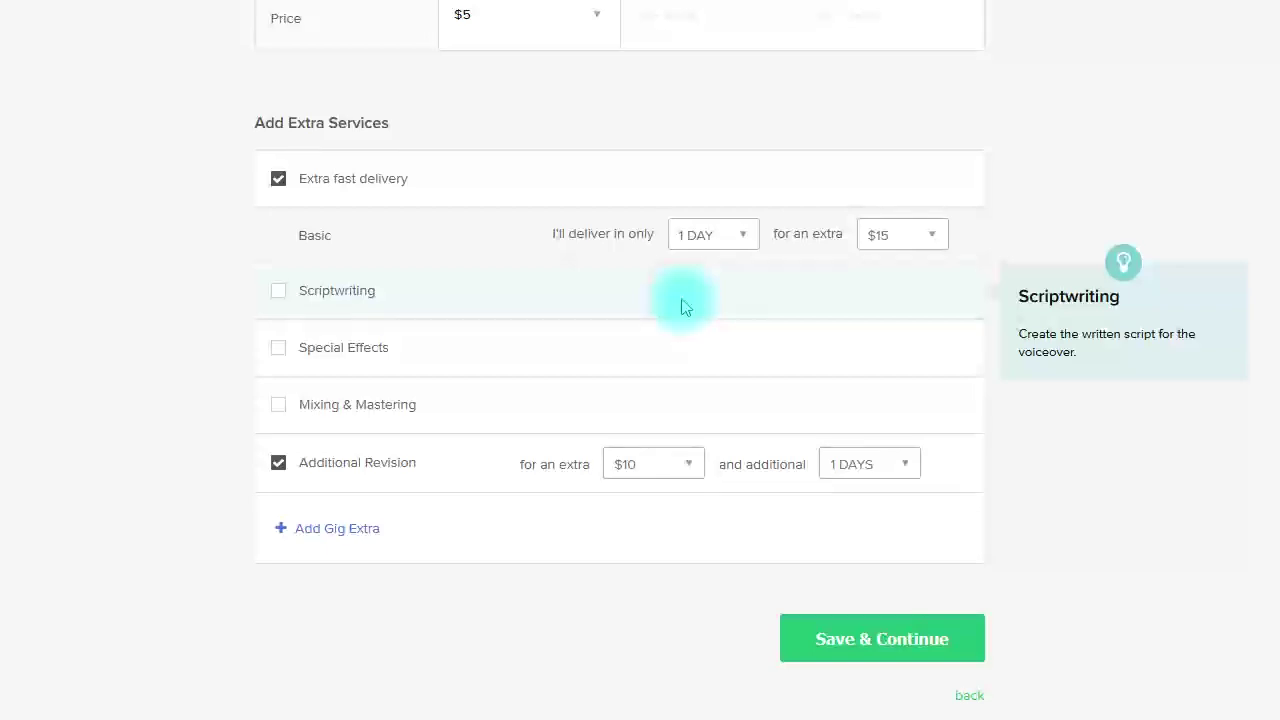
scroll(360, 318, down, 2)
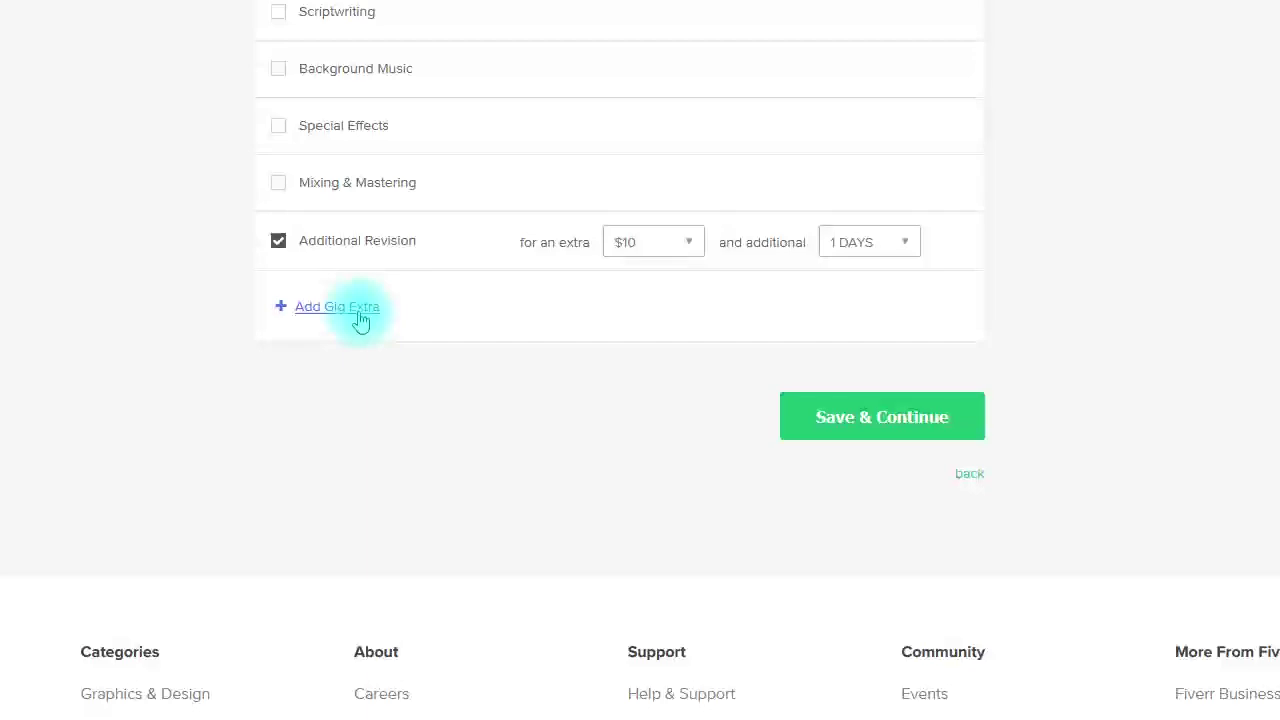
click(337, 307)
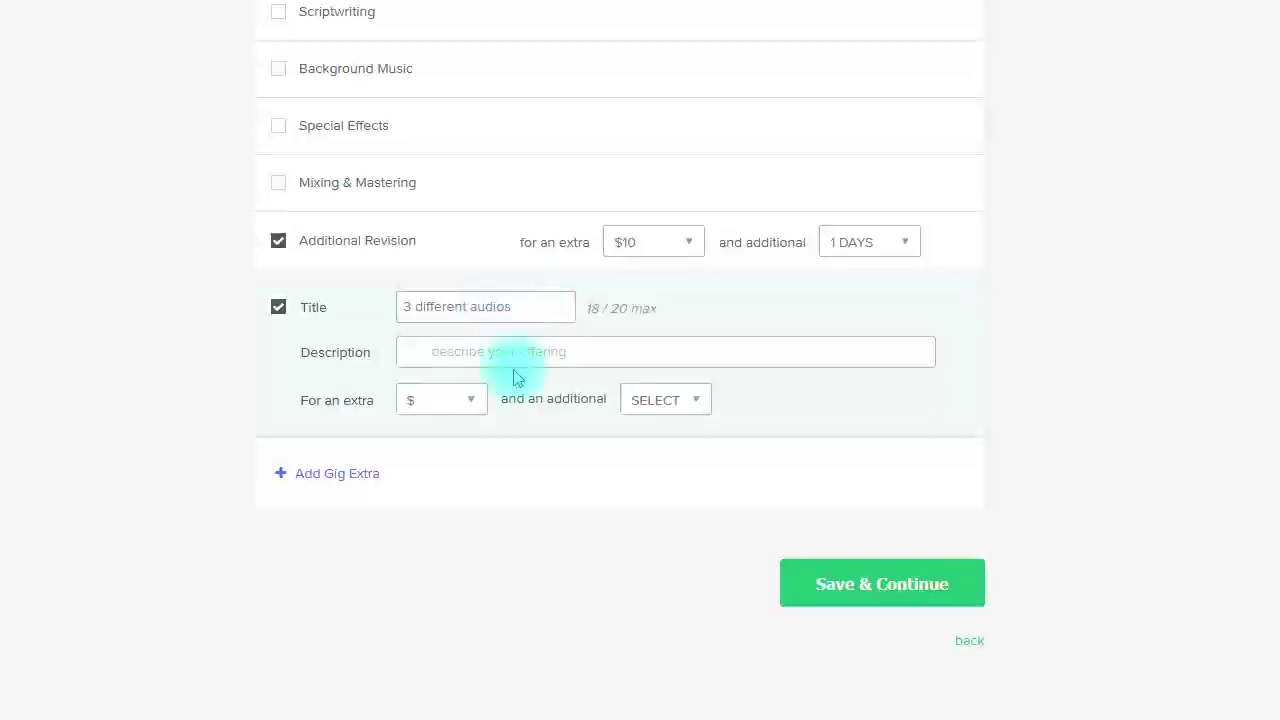
click(458, 350)
text(I will offer you a  3 different thumbnails for your video)
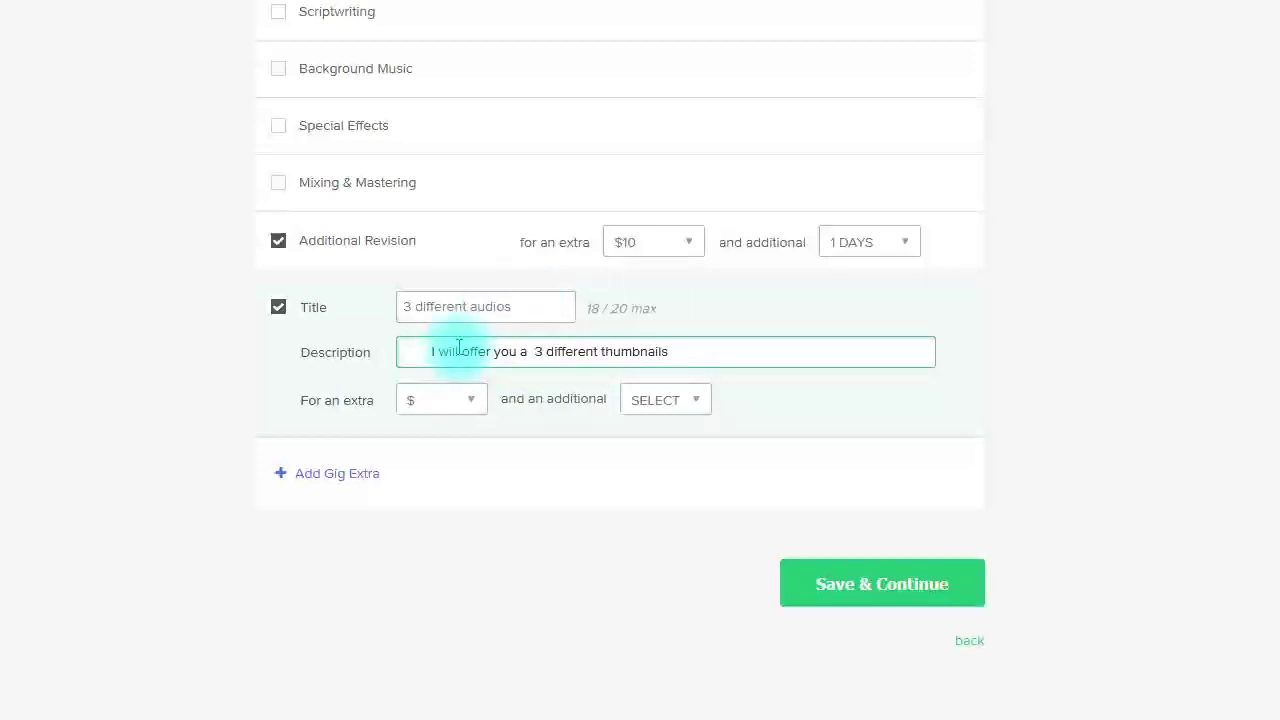
- Price the custom gig extra at an extra $20 with an additional 1 day
click(441, 400)
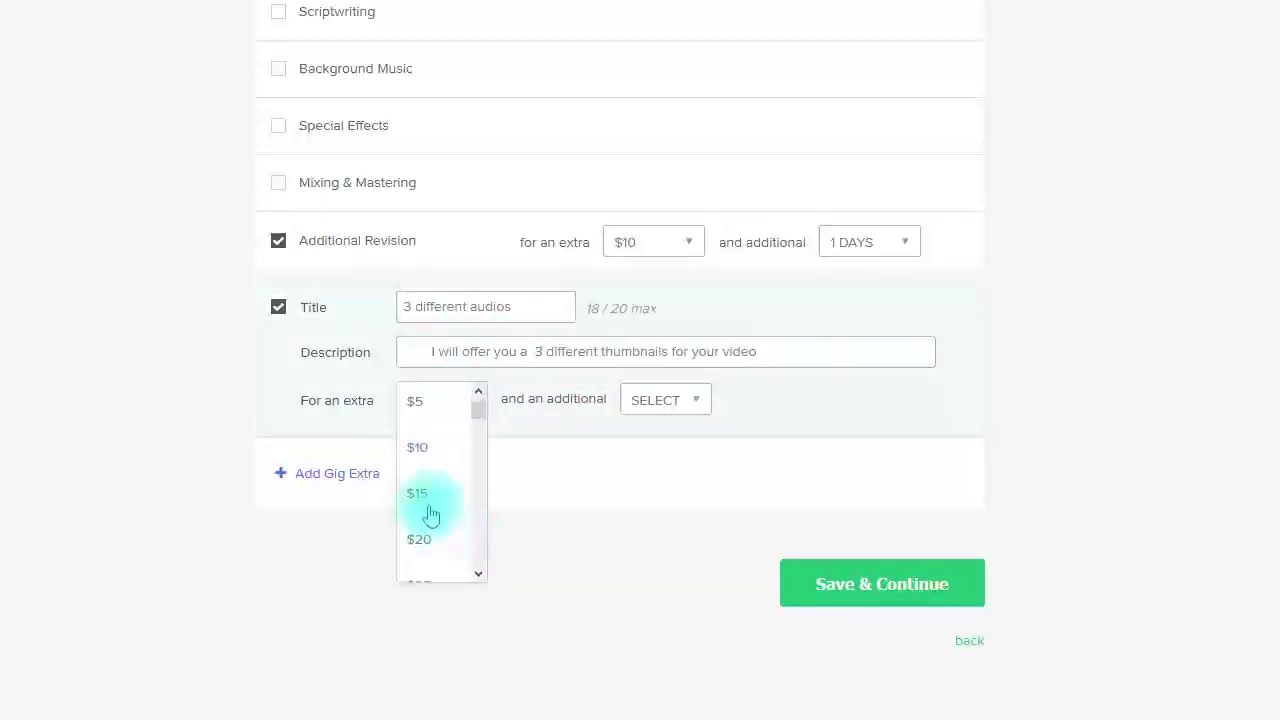
click(420, 537)
click(660, 400)
click(660, 497)
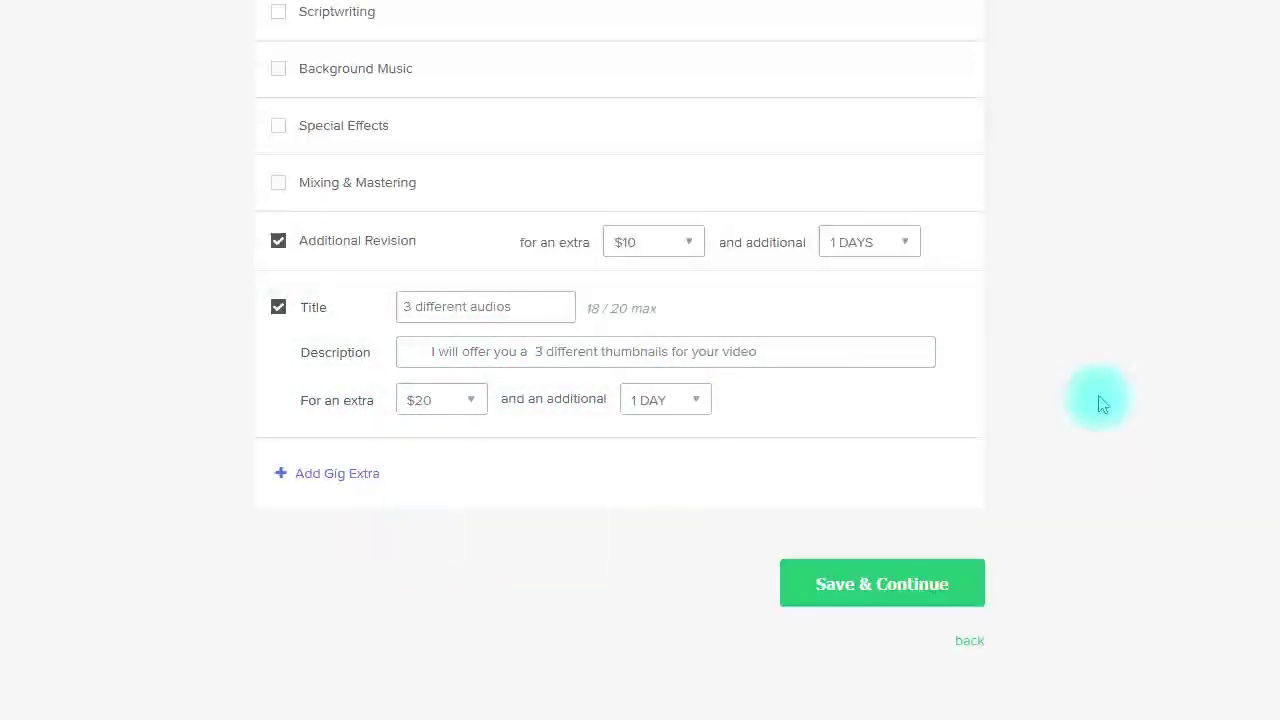
- Delete the opening words "I will" from the custom extra's description, and save the pricing page to continue
scroll(377, 414, up, 2)
click(460, 505)
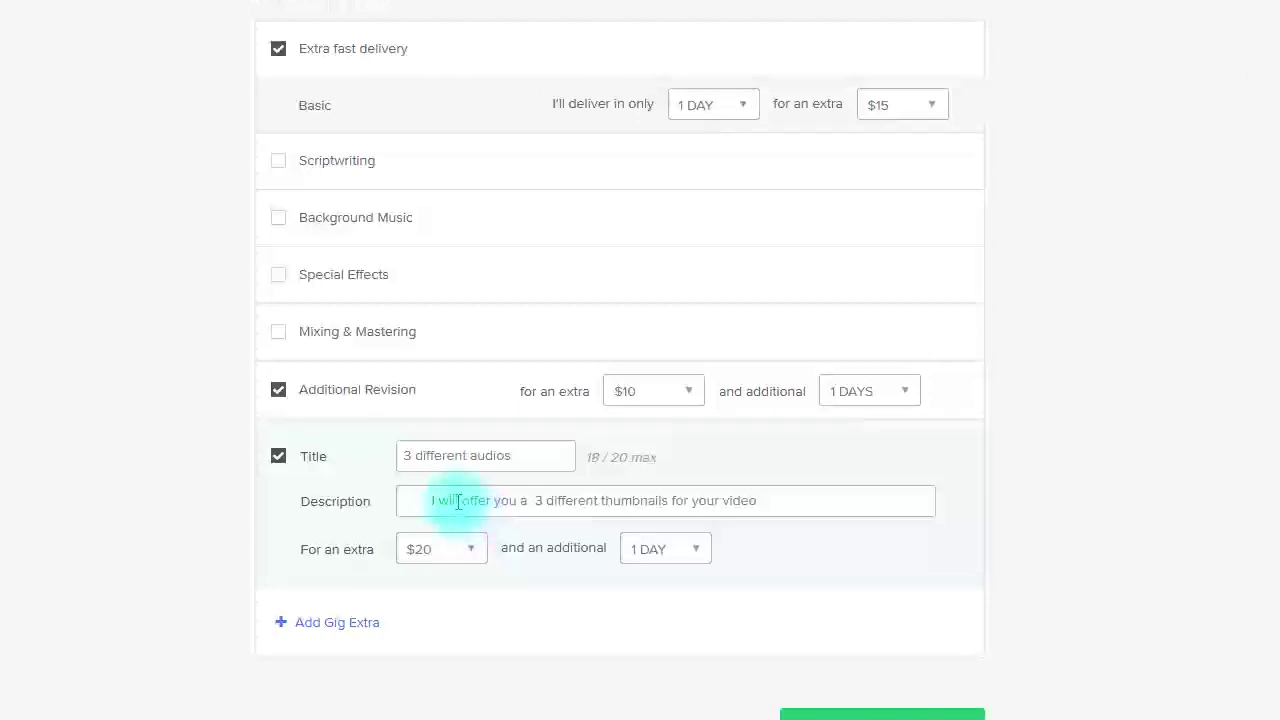
key(BackSpace)
key(BackSpace)
key(BackSpace)
key(BackSpace)
key(BackSpace)
key(BackSpace)
key(BackSpace)
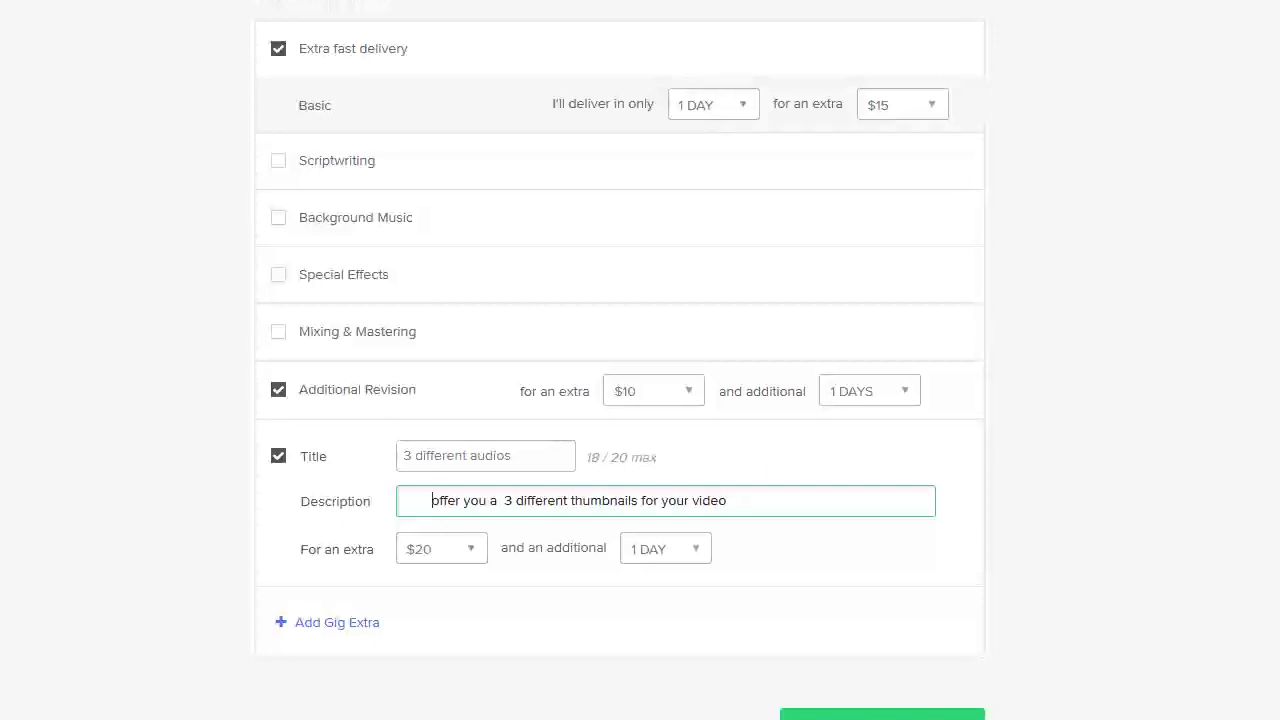
click(865, 712)
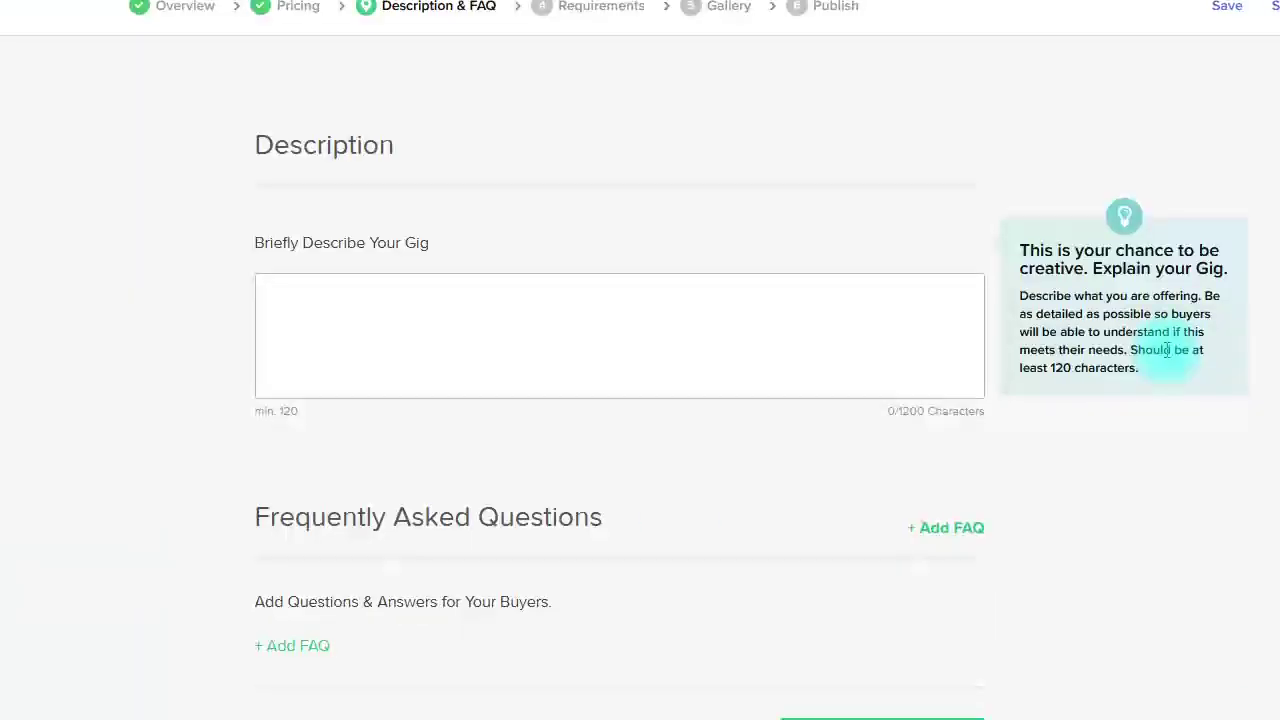
- Describe the gig as recording any text in an American English female voice, citing 15 years in video & audio production and the latest AI technology
click(338, 317)
text(record any text with an American English female voice. I will speak slowly and professionally so that the message will be understood perfectly. From experience, I know that the voiceover is the most important part of a video or podcast and that's why I do my best to deliver quality work.)
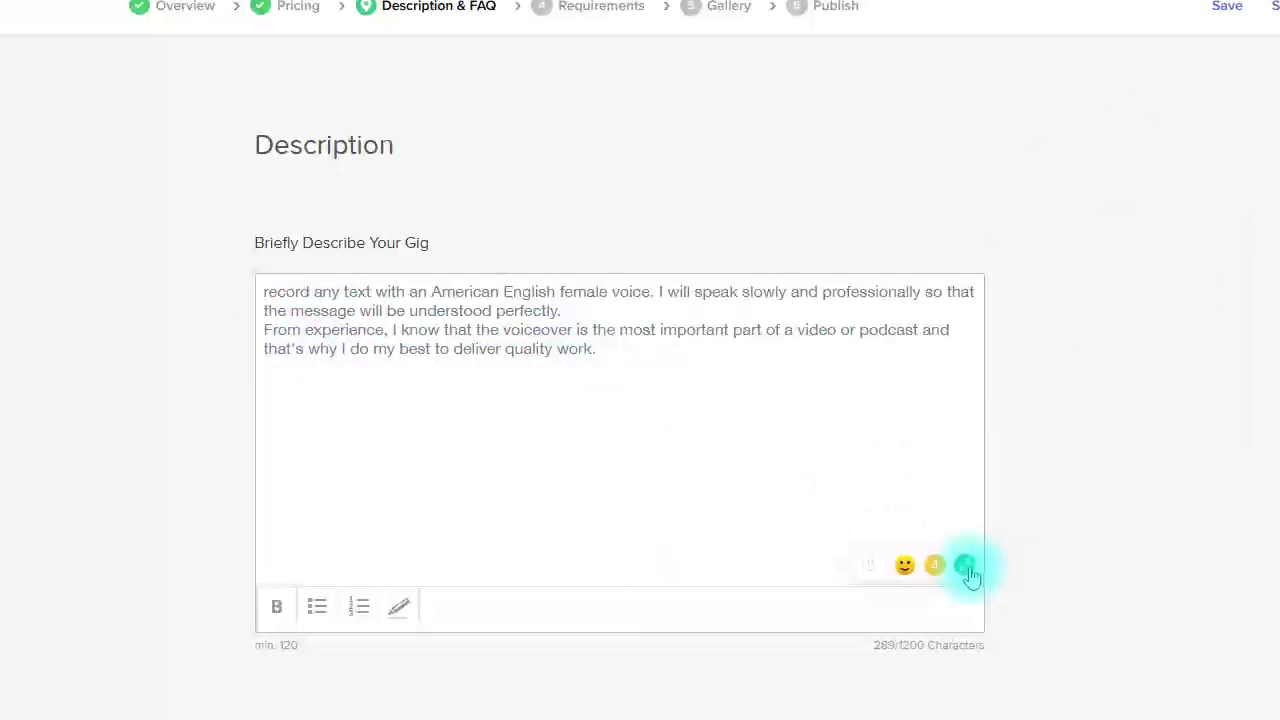
drag(643, 357, 251, 294)
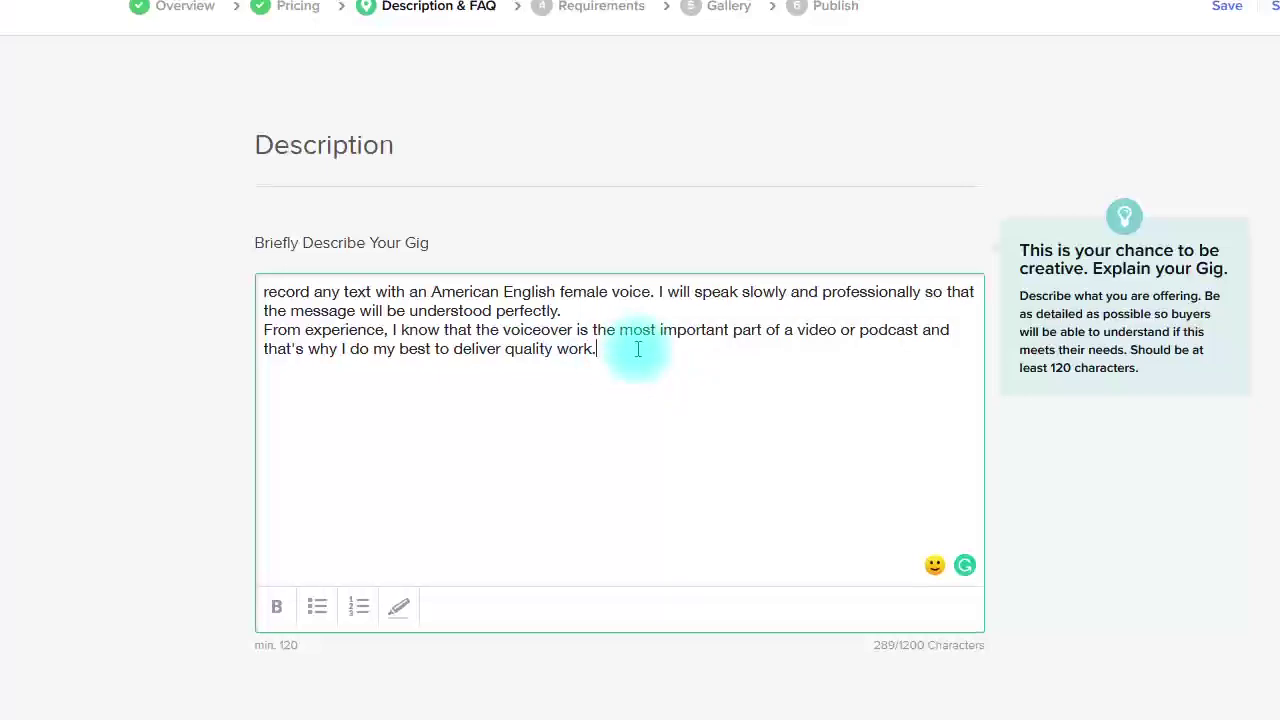
text(I have been working in the video & Audio production industry for 15 years. I always depend on the latest AI technology to produce an exciting voice over for my explainer videos and podcast videos. To be honest, AI technology enabled me to replace big audion production facilities and could create an industry-standard voice over for your all video requirements.)
- Remove the flagged word "for" before "your all video requirements" in the gig description, and save it to continue
scroll(757, 426, down, 1)
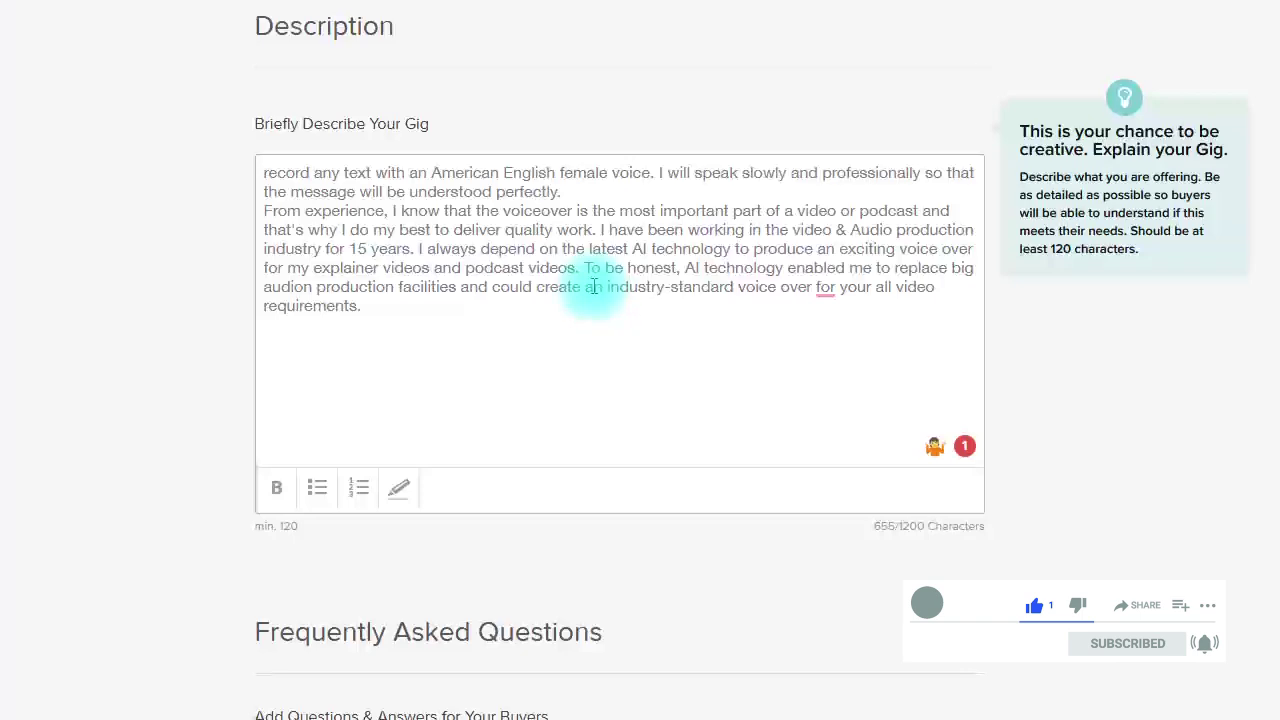
click(824, 290)
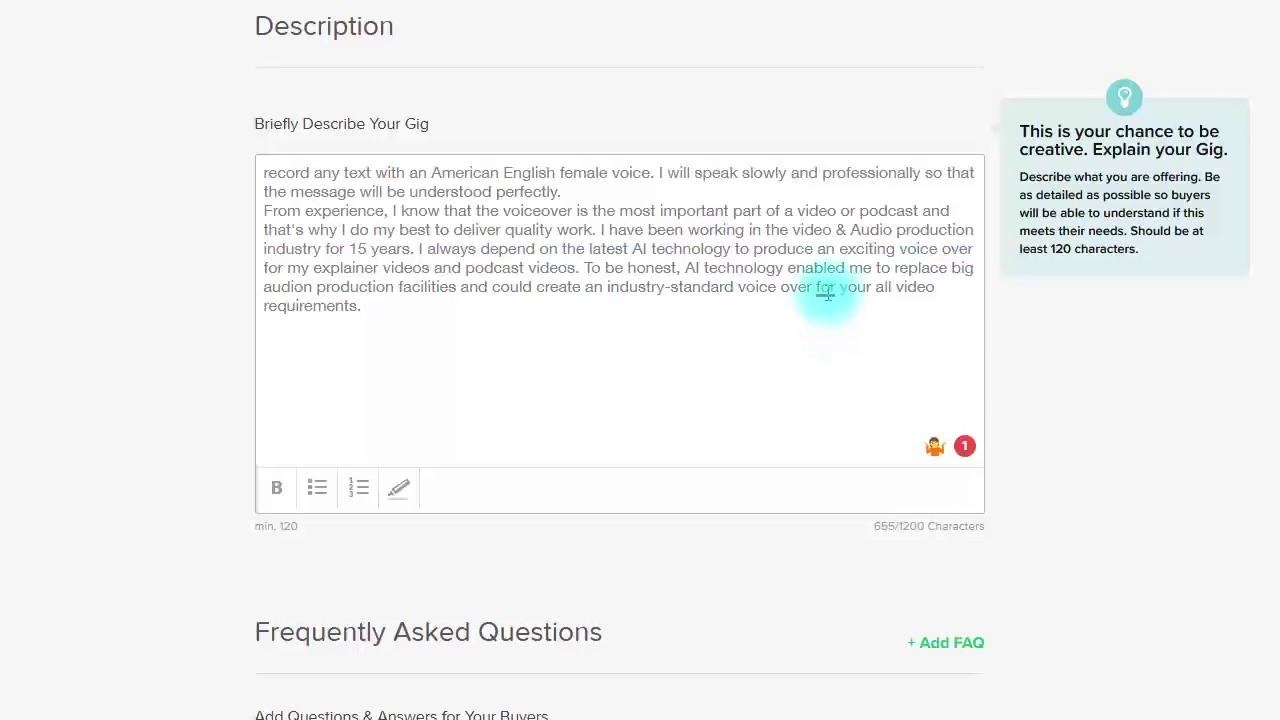
mouse_move(825, 291)
click(830, 352)
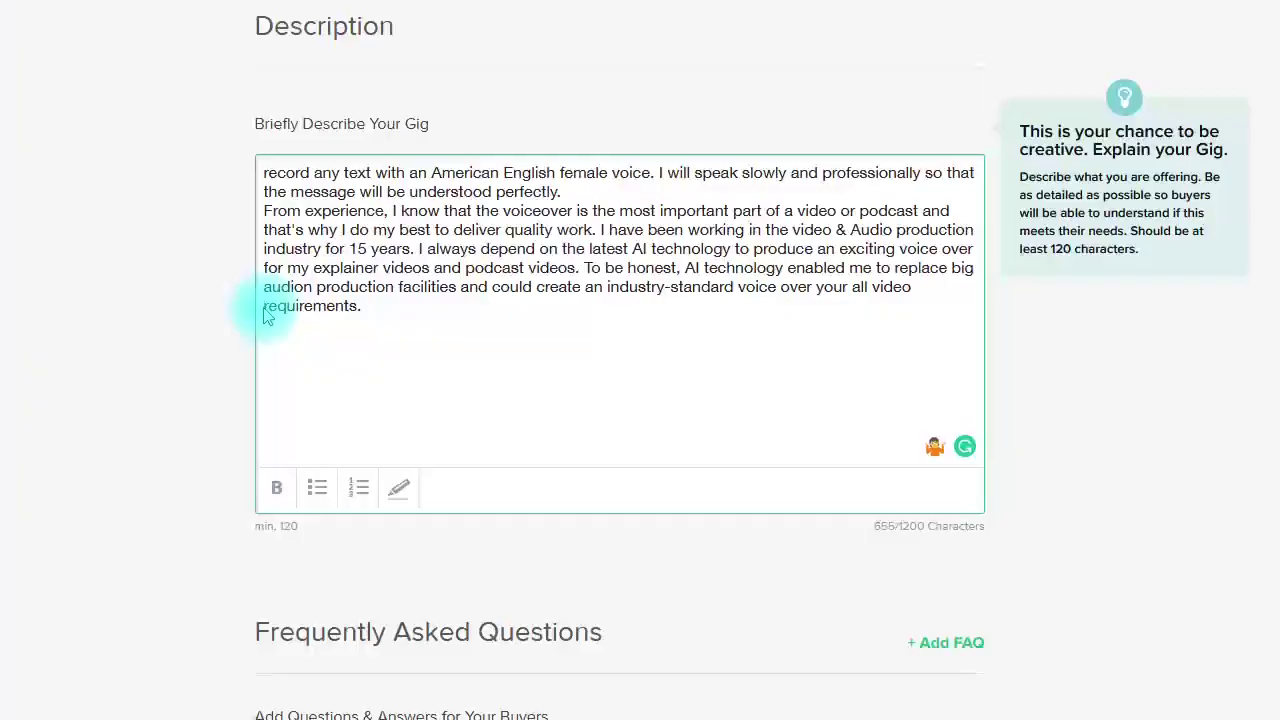
scroll(268, 316, down, 1)
click(396, 308)
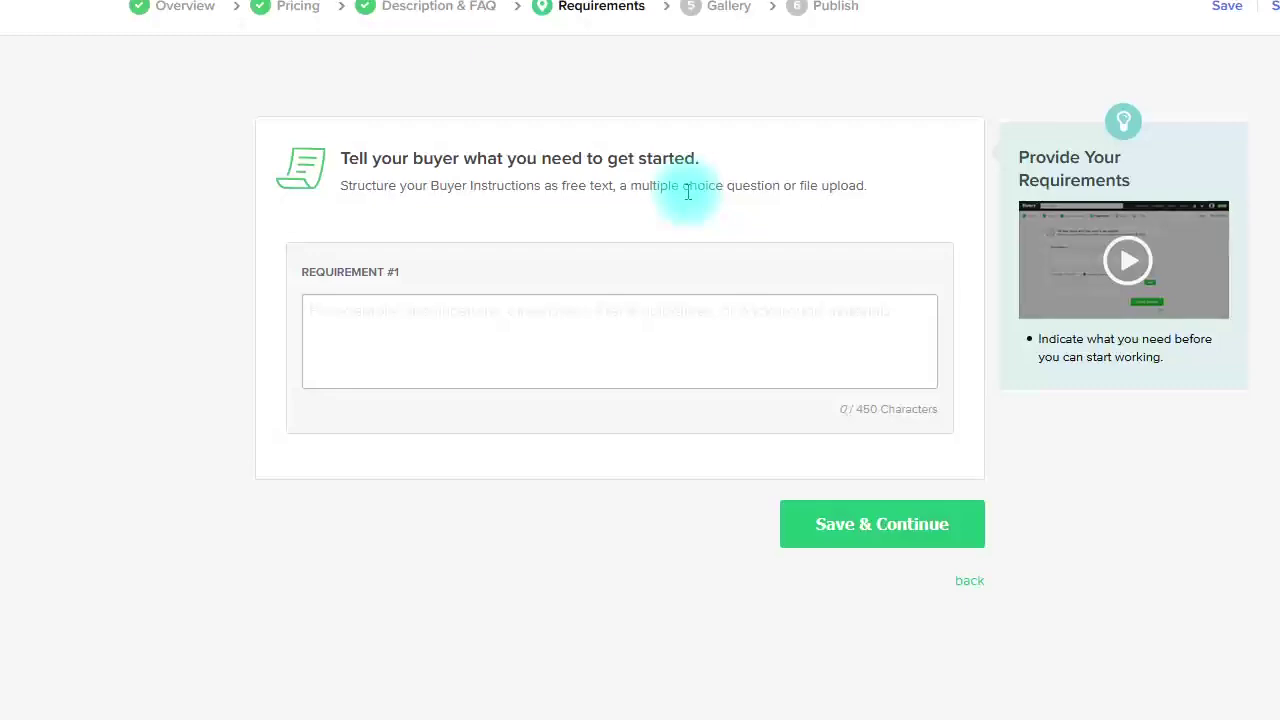
- Write requirement #1: "I will need the text that you want me to record. Please try to format it as good as possible. Thank you!"
click(373, 313)
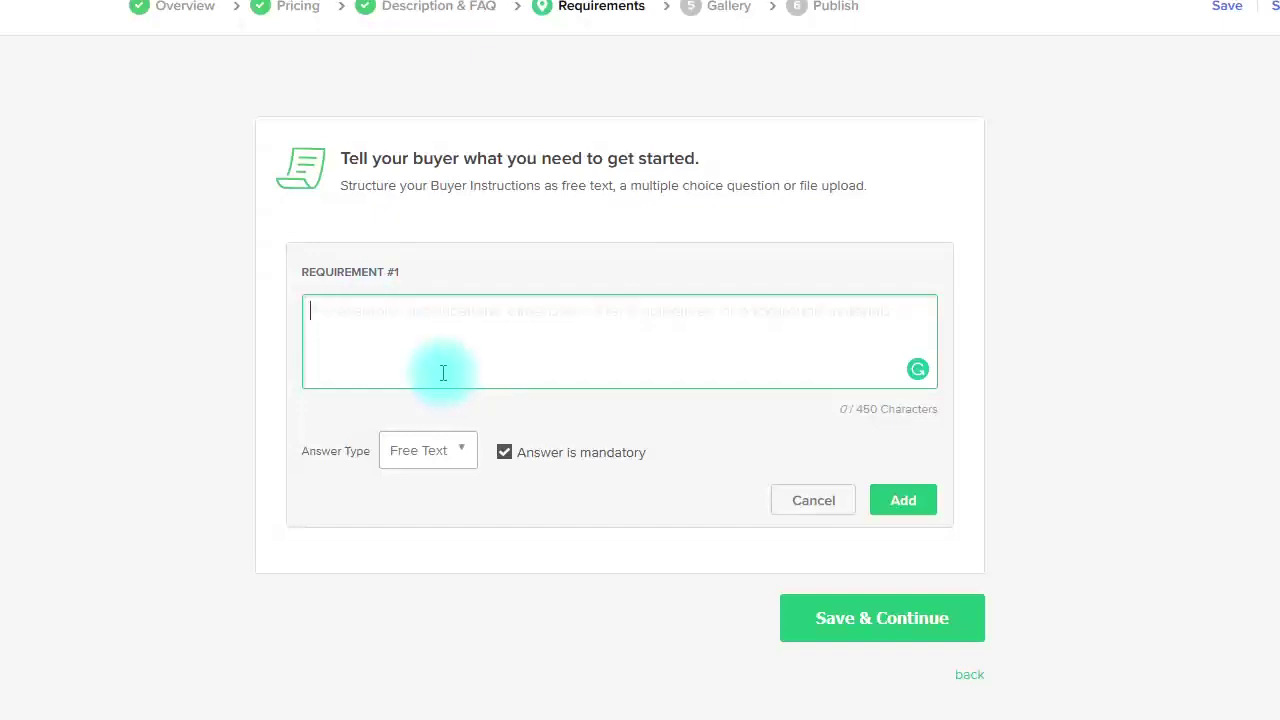
text(I will need the text that you want me to record. Please try to format it as good as possible. Thank you!)
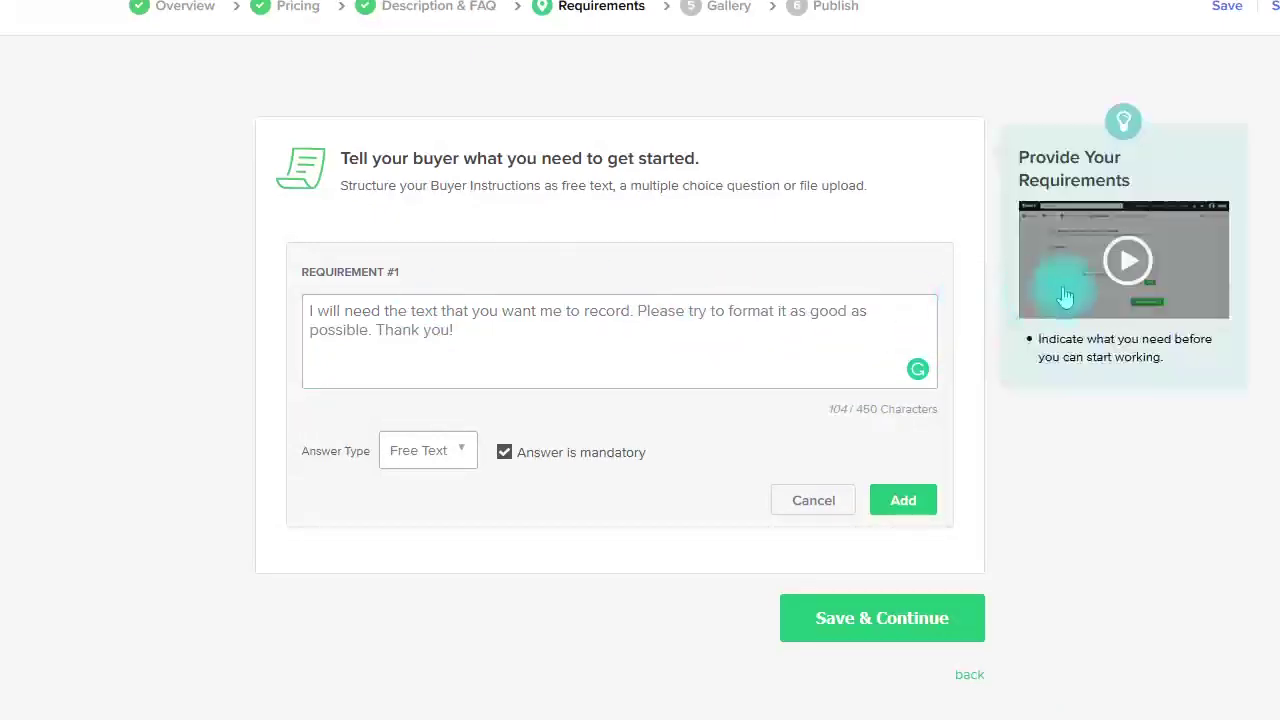
- Play the help video on providing requirements and skip ahead to about 15 seconds
click(1143, 268)
drag(468, 476, 766, 508)
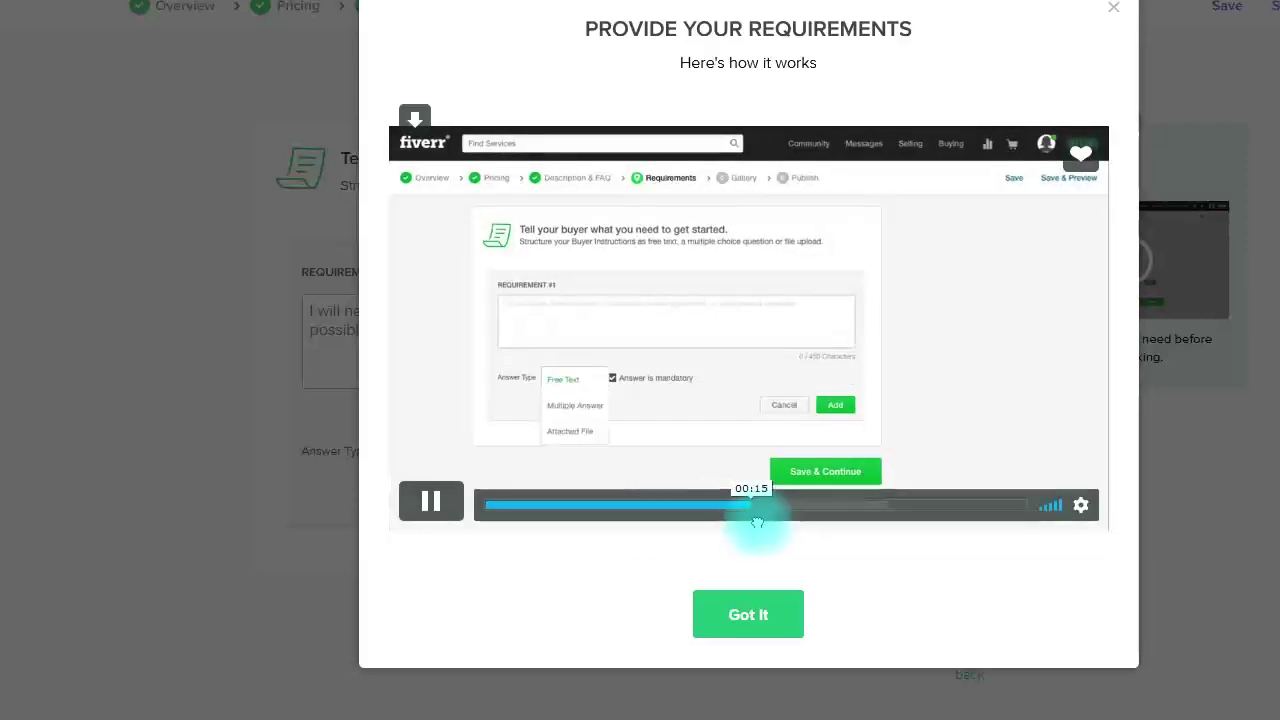
- Add the written requirement as a mandatory free-text question and save the requirements to continue to the gallery
click(459, 356)
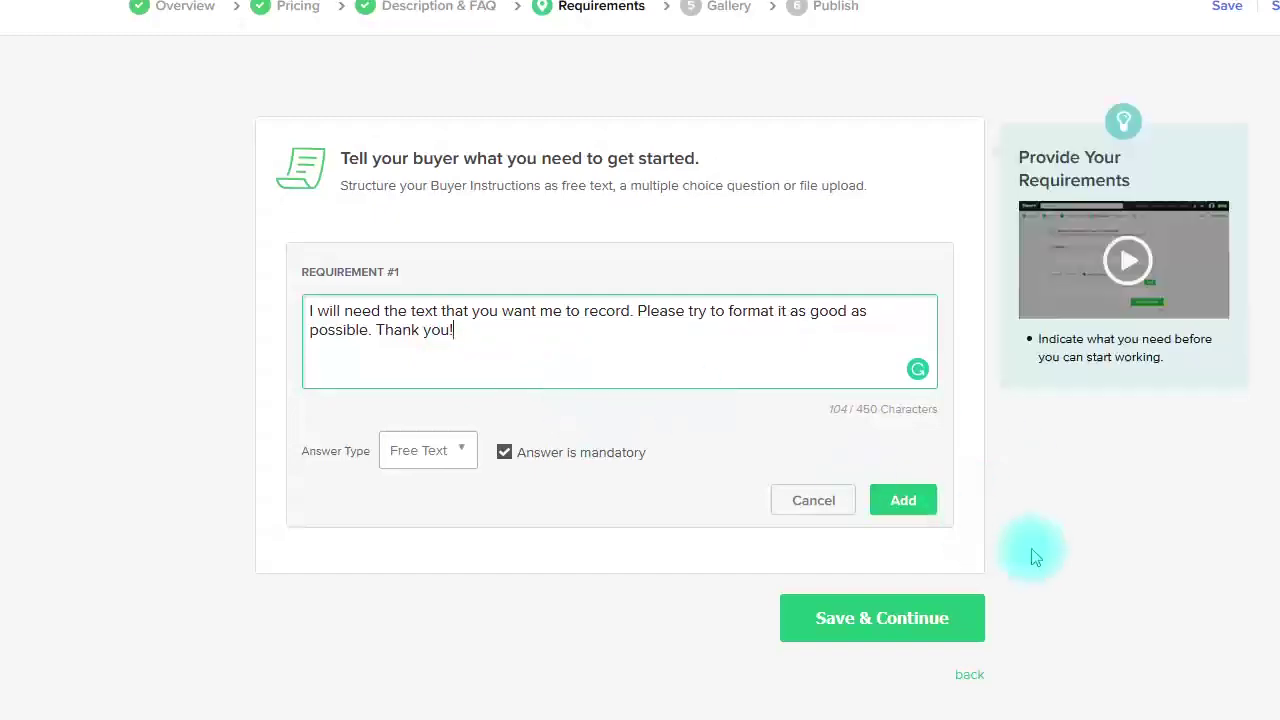
click(902, 500)
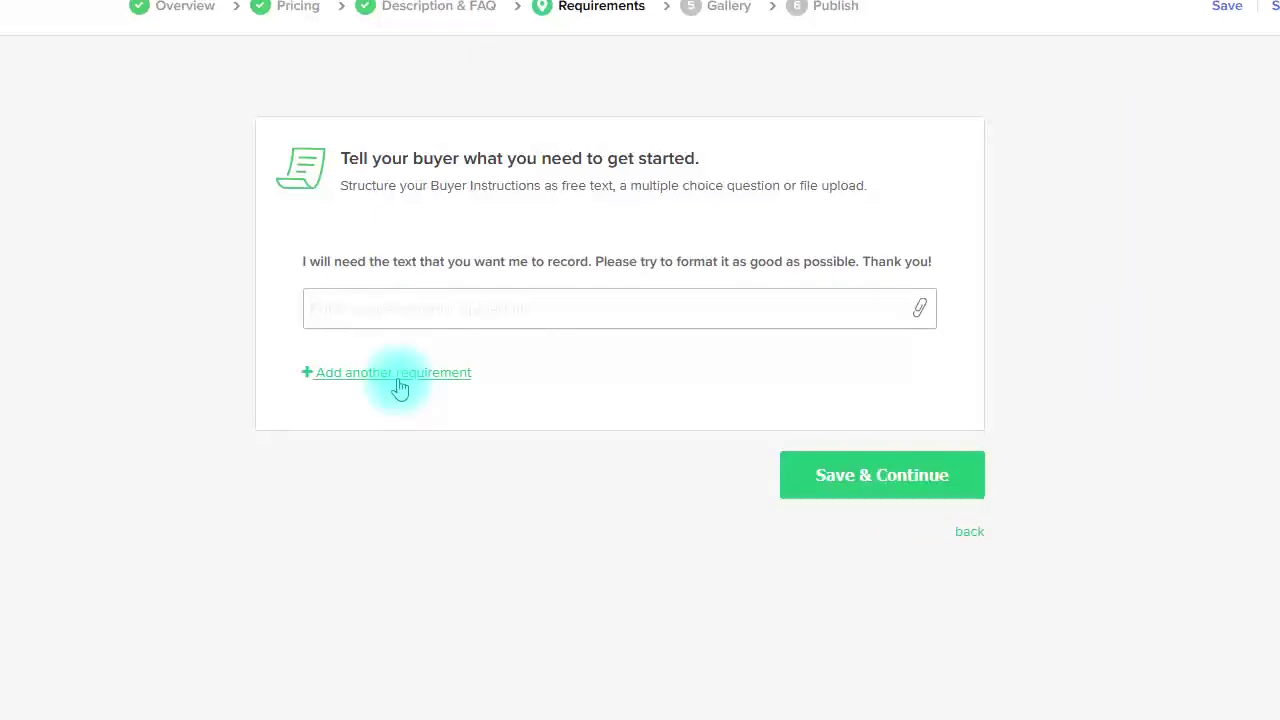
click(846, 474)
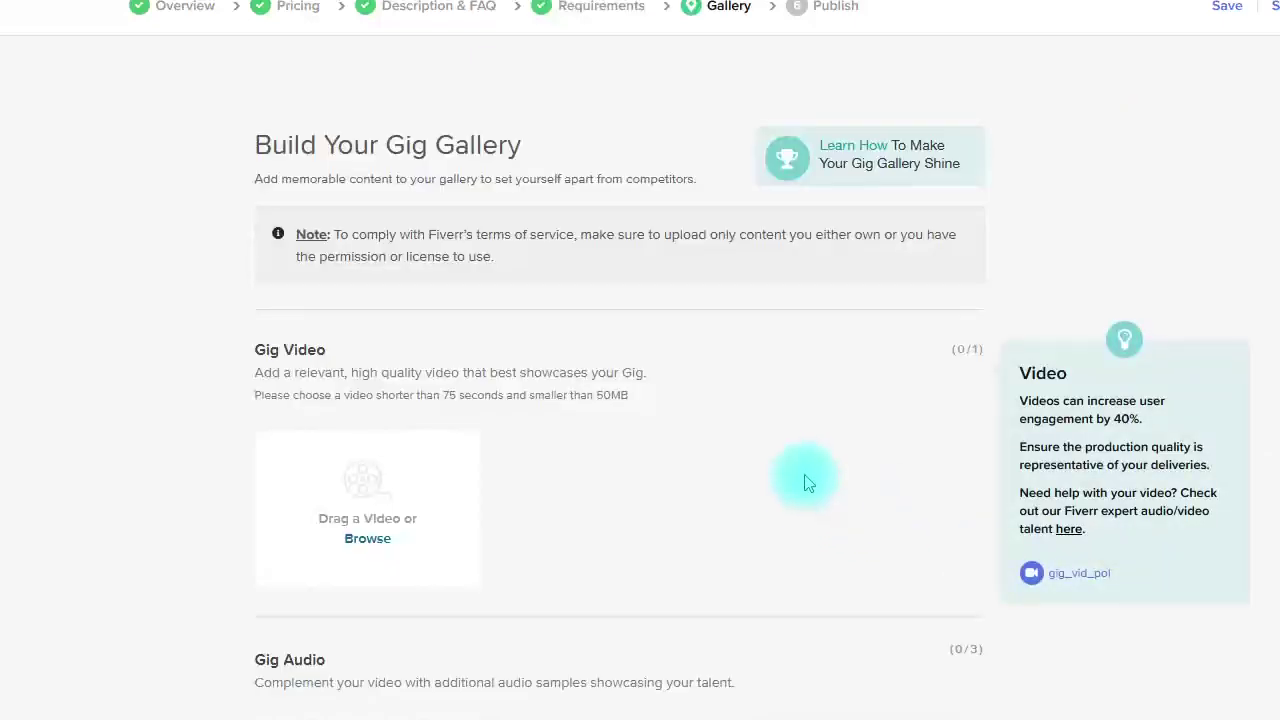
- Review the gig gallery's video, audio and photo upload sections and their file guidelines
scroll(420, 429, down, 3)
scroll(394, 414, up, 1)
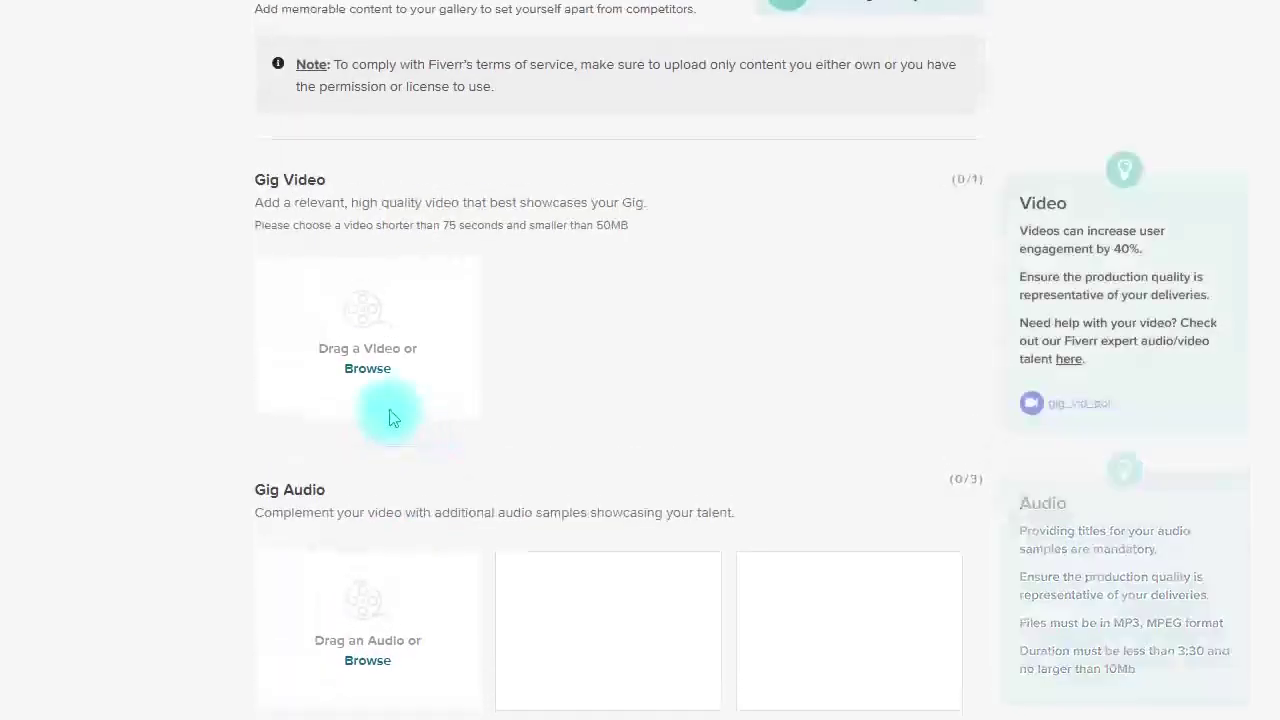
scroll(317, 60, up, 1)
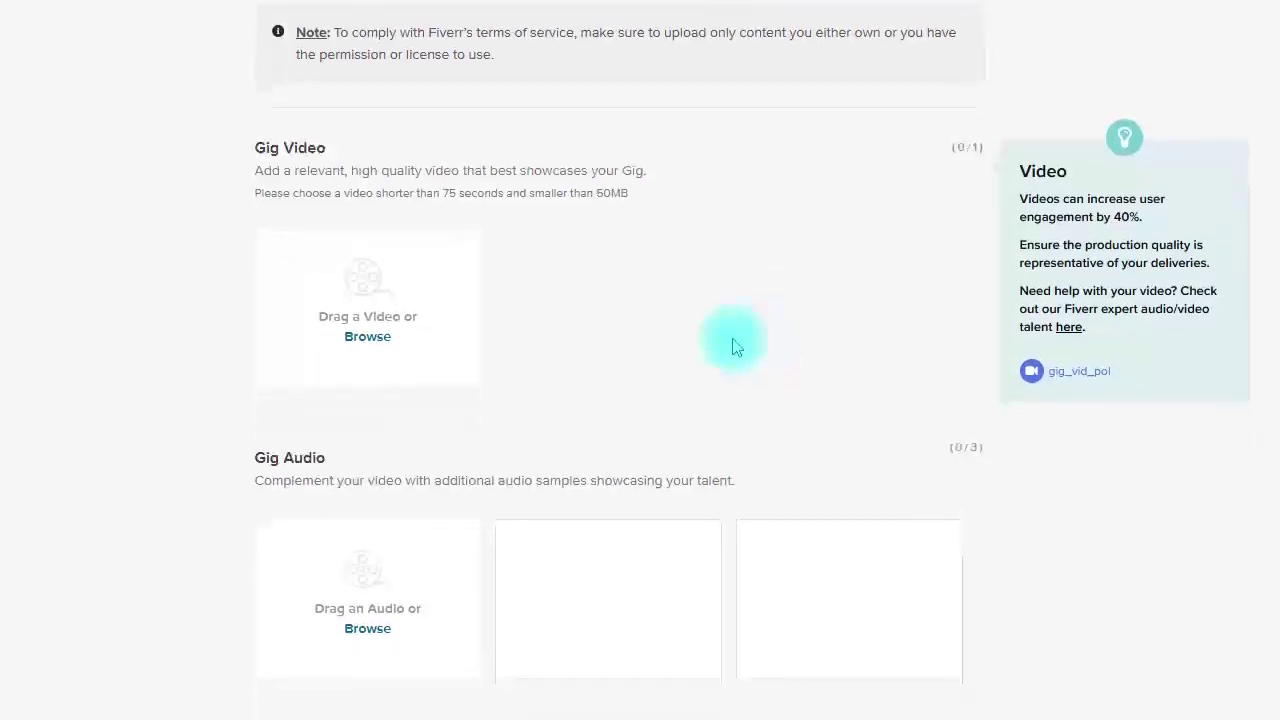
scroll(737, 346, down, 1)
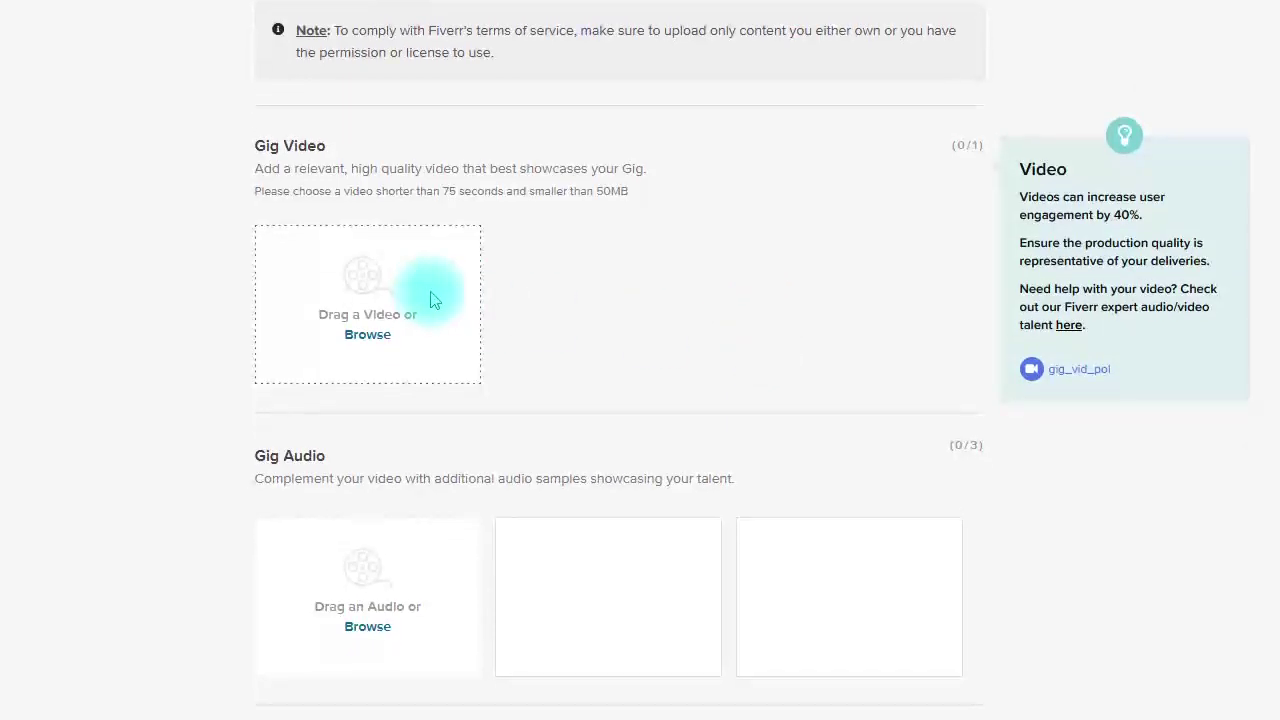
scroll(435, 298, down, 3)
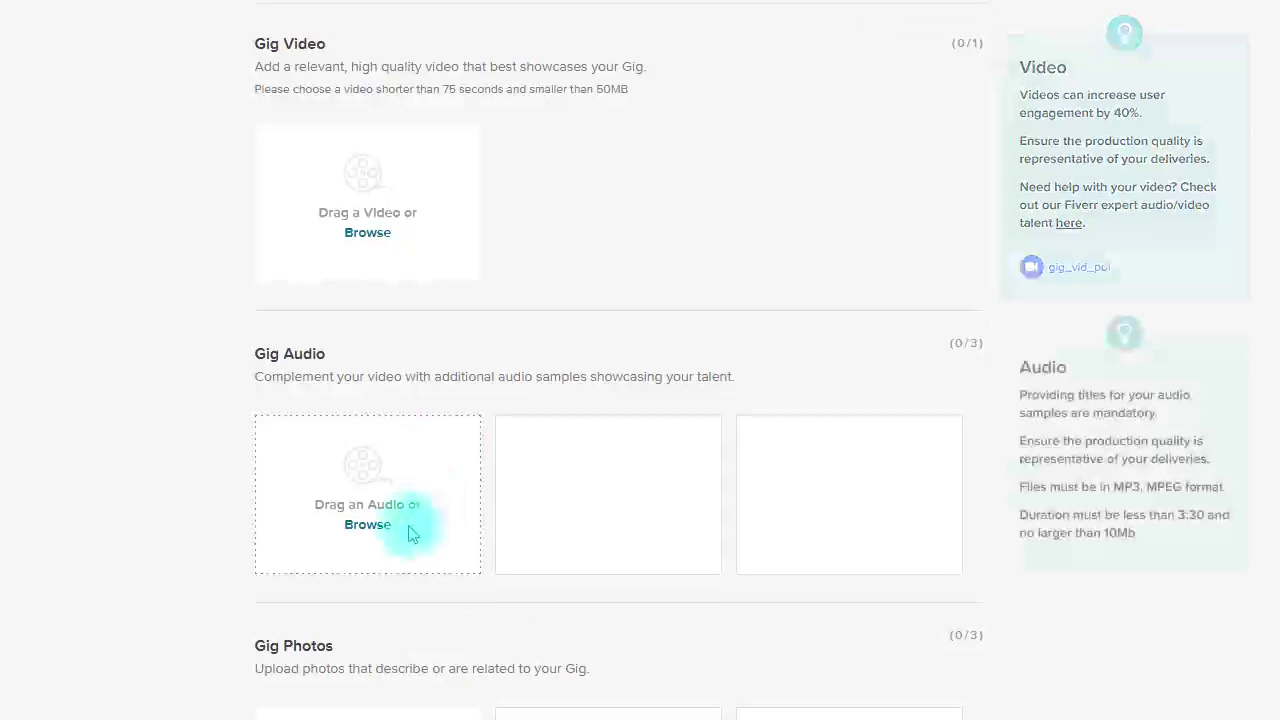
scroll(433, 425, down, 3)
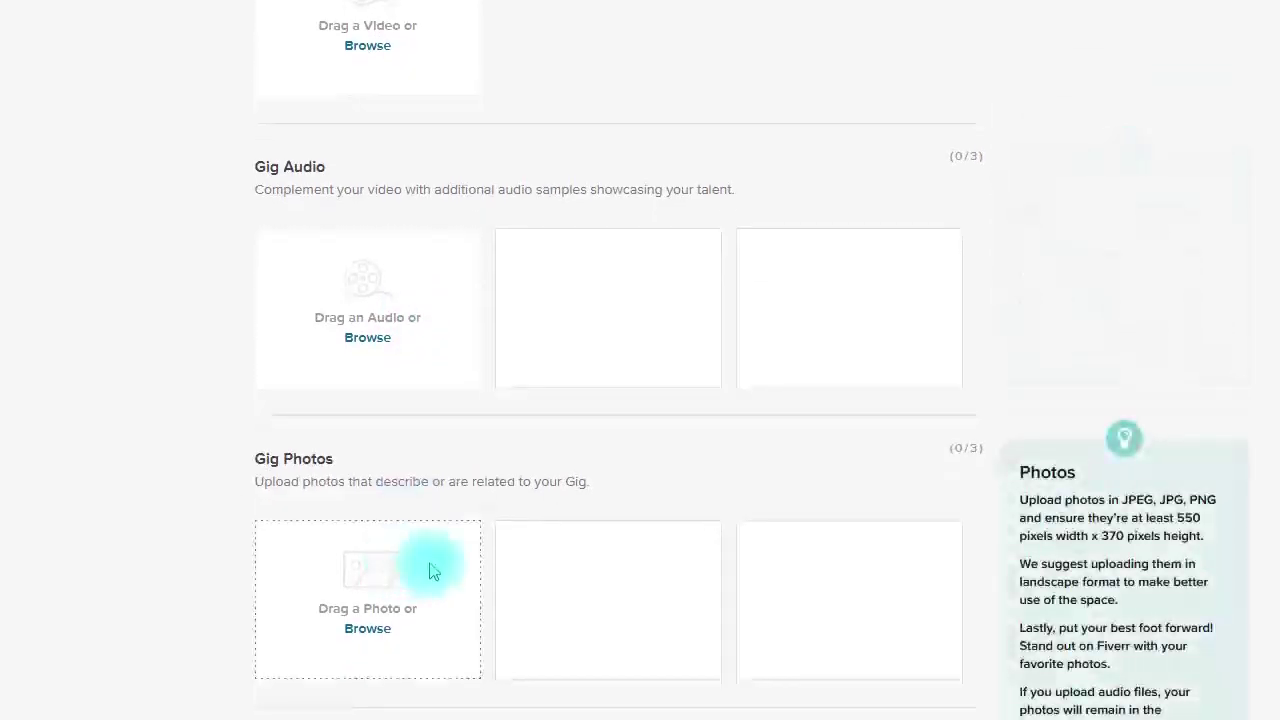
scroll(470, 450, up, 2)
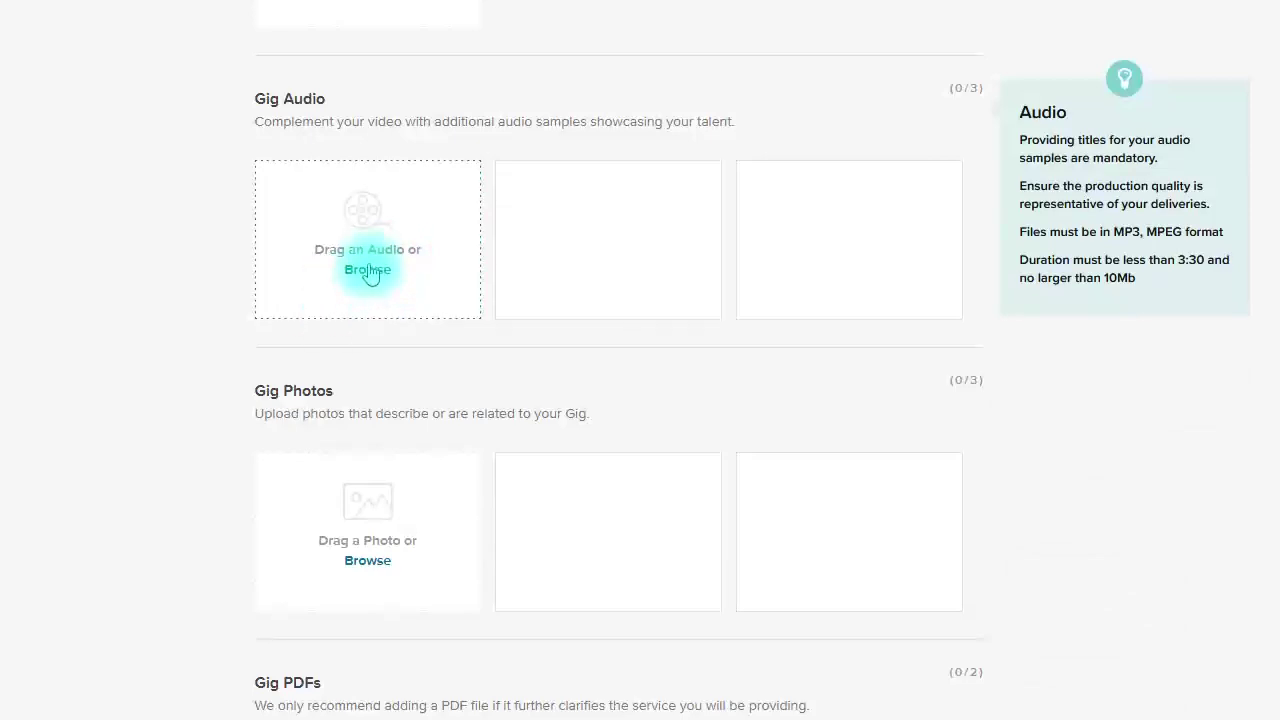
- Upload our own.mp3 as the first gig audio sample and title it "Introduction our service"
click(368, 270)
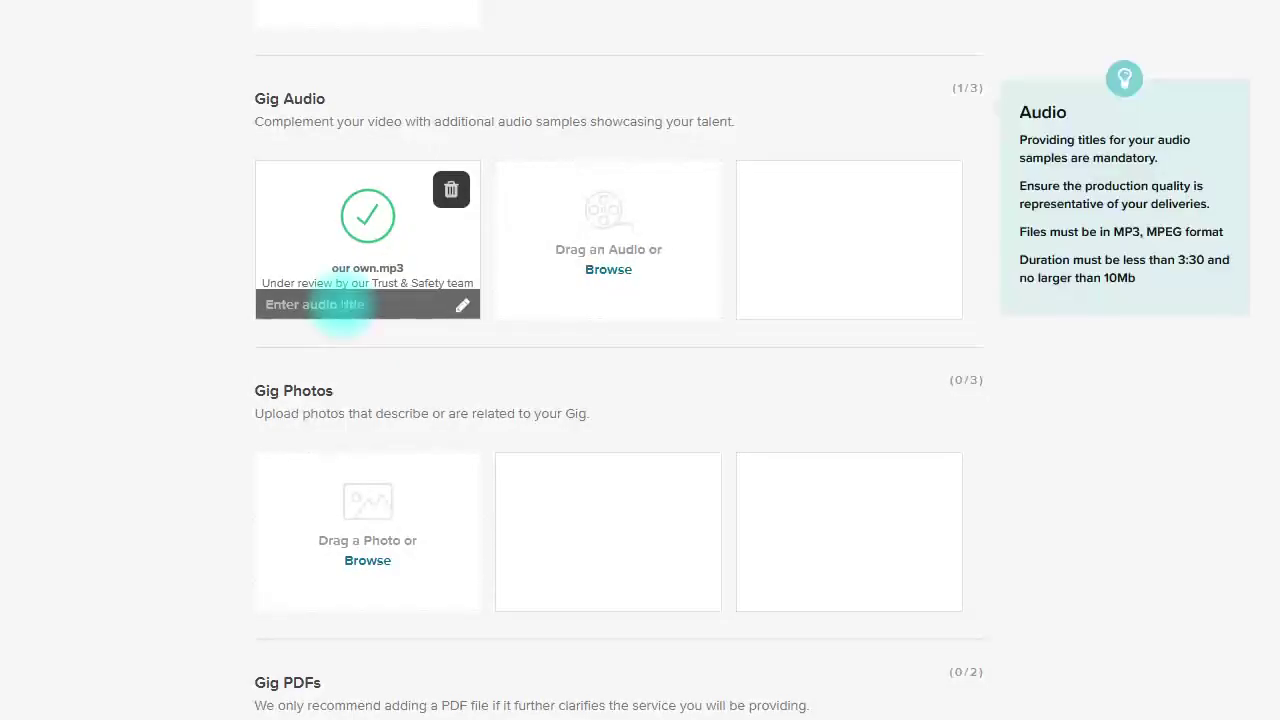
text(Introduction our service)
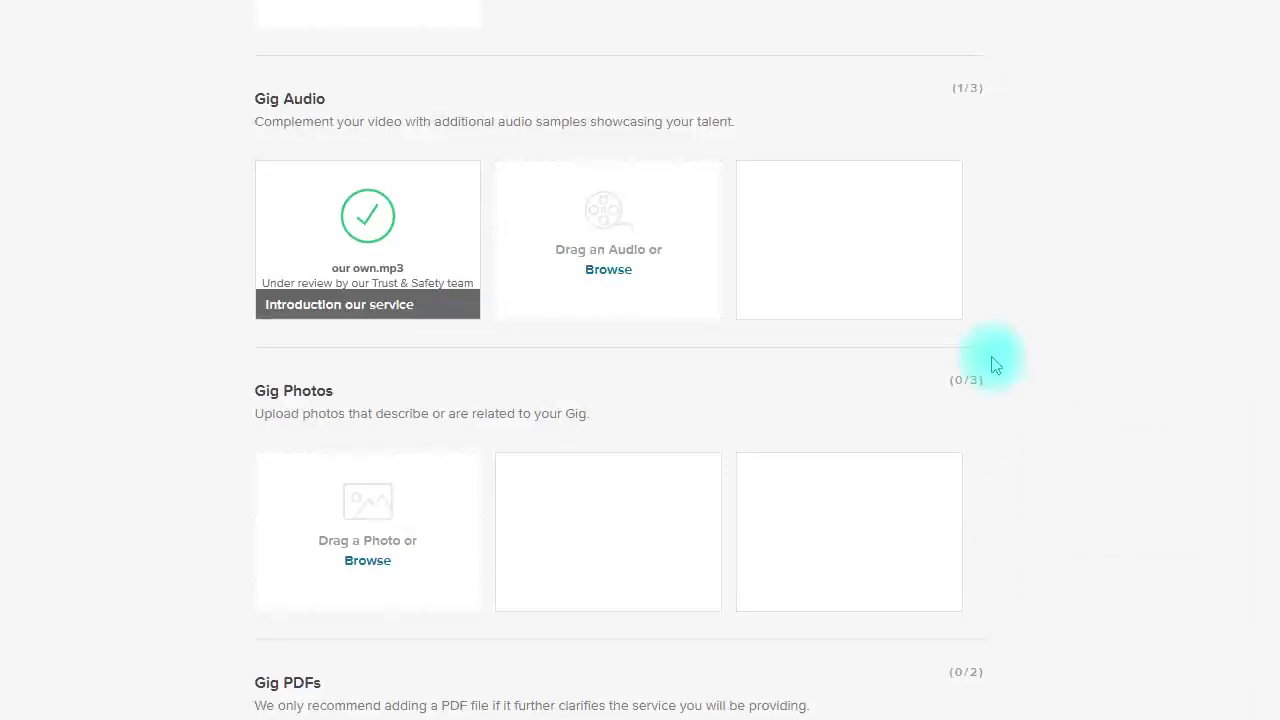
- Add the photo of hands typing on a keyboard beneath a piano as the primary gig photo
scroll(995, 366, down, 3)
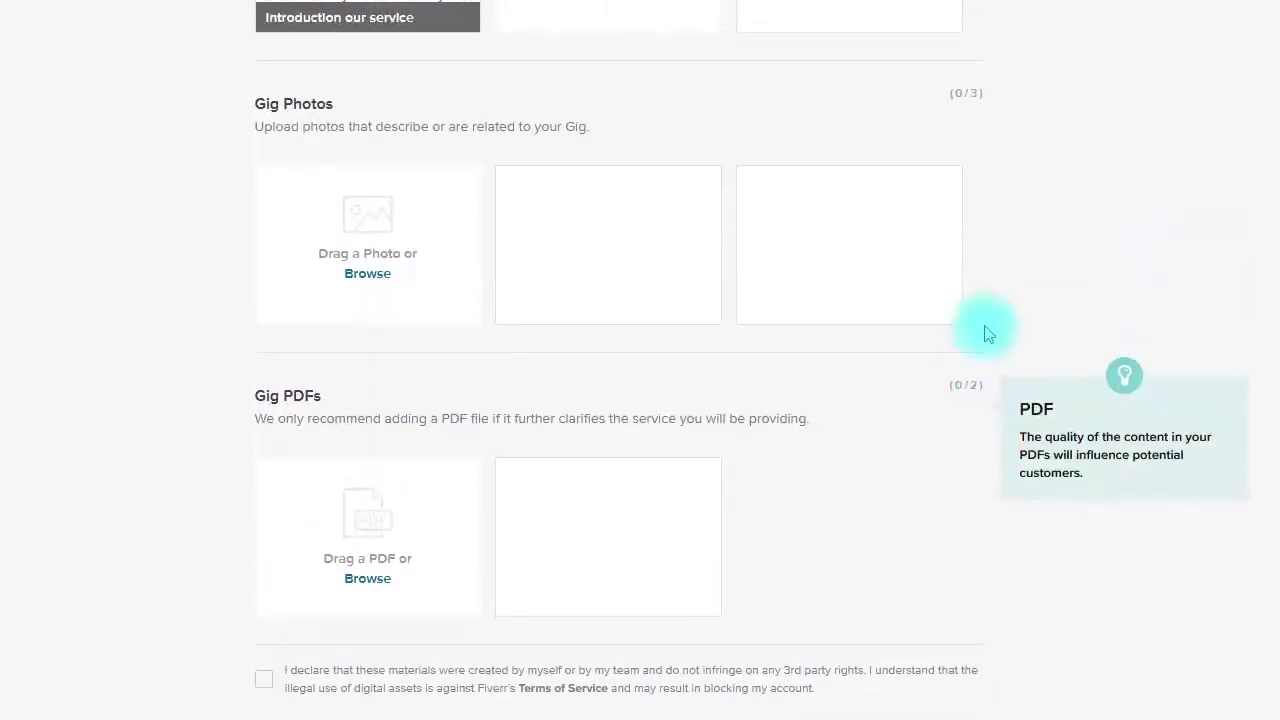
scroll(988, 333, up, 2)
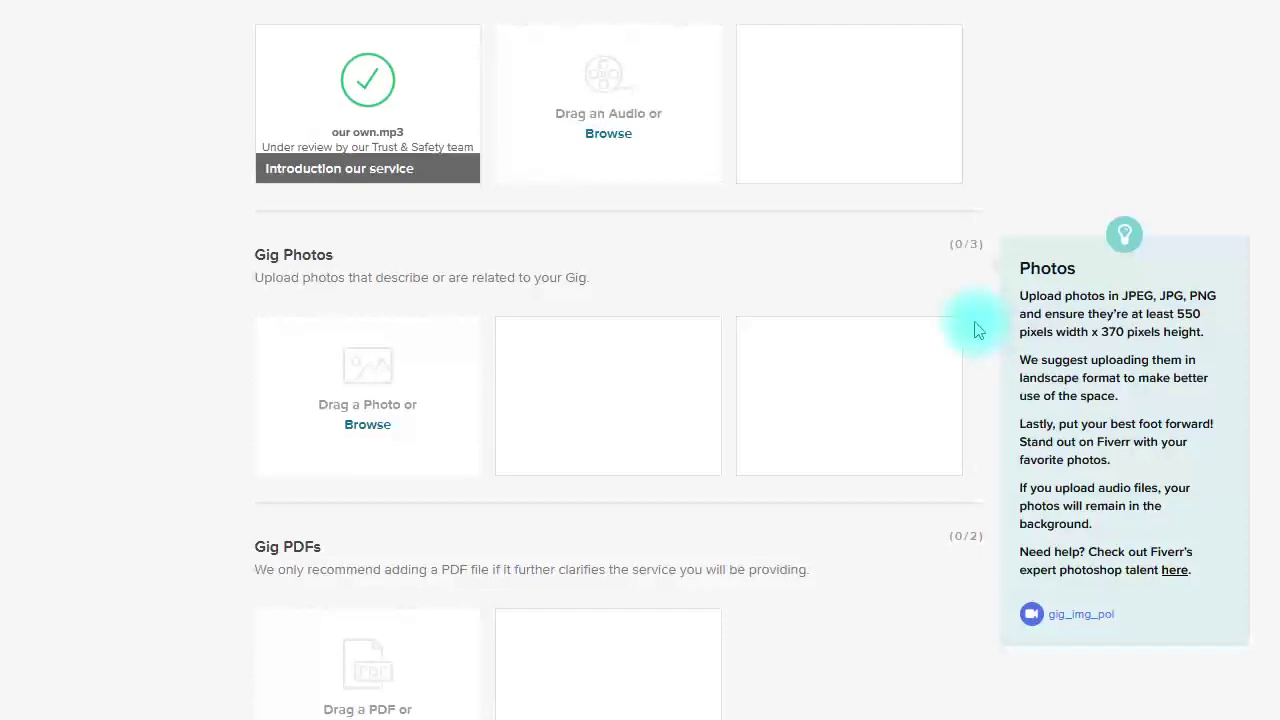
scroll(971, 323, down, 1)
scroll(943, 343, up, 2)
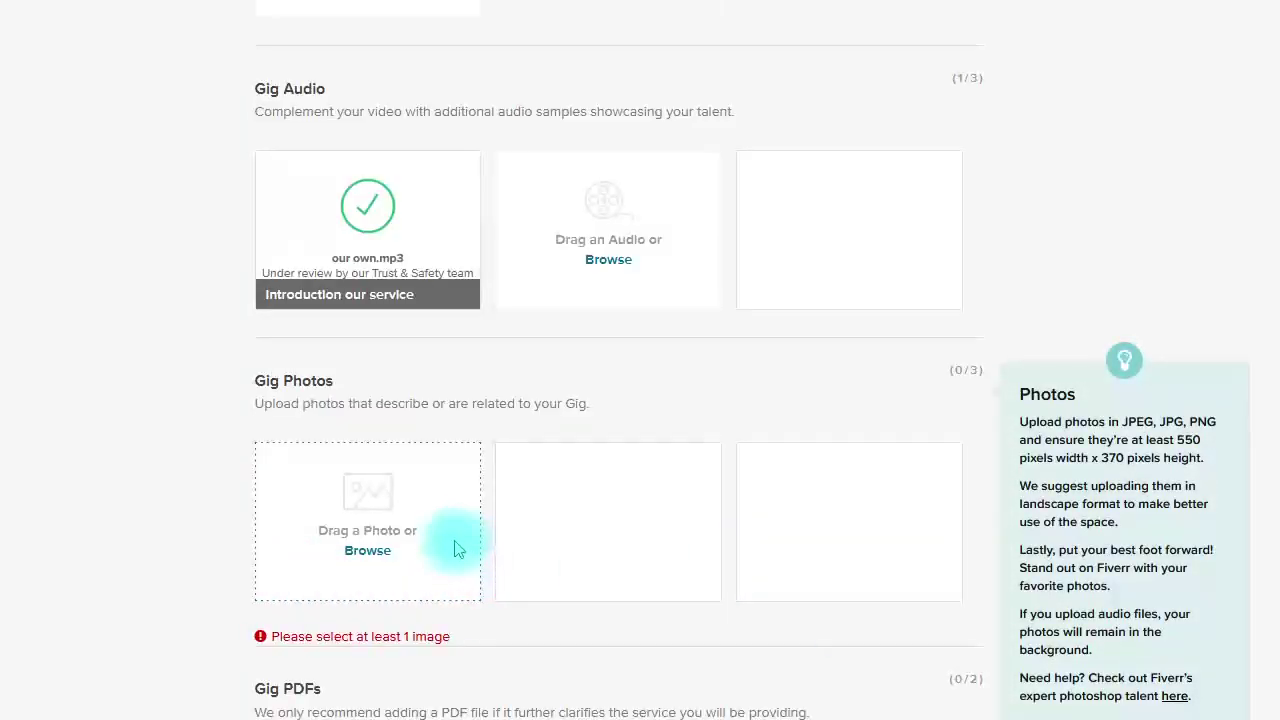
scroll(449, 543, down, 2)
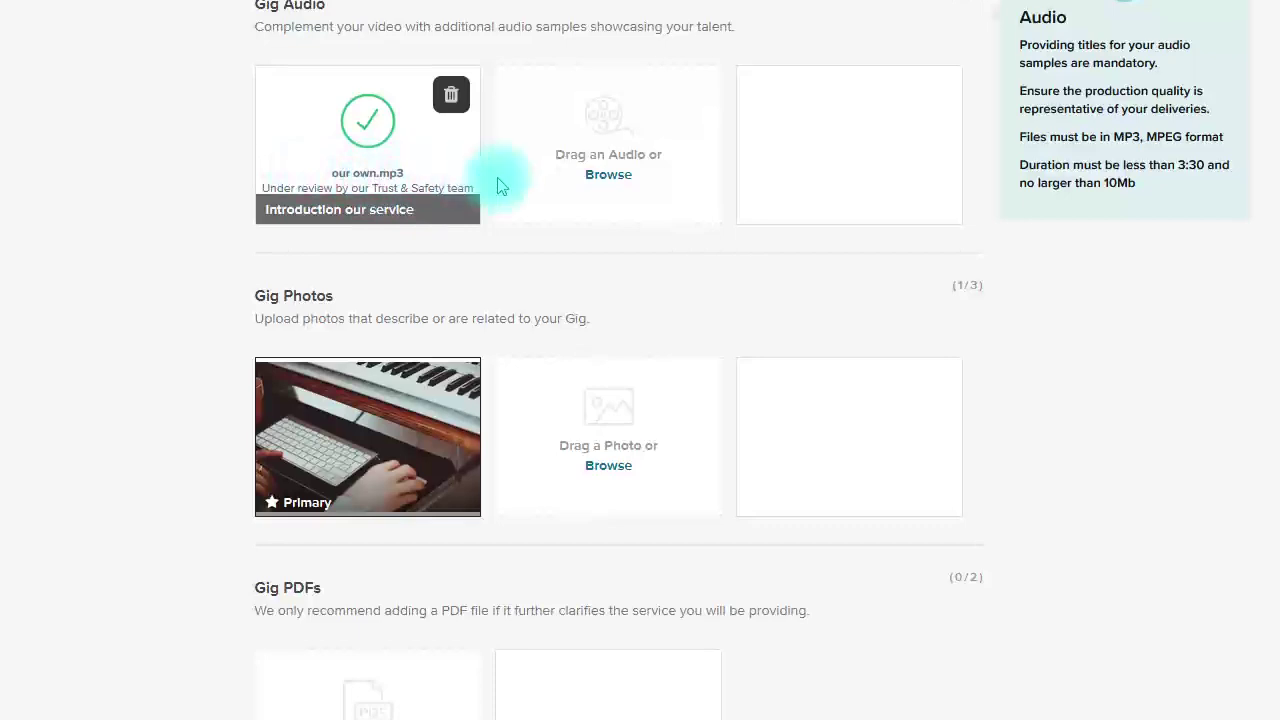
- Save the completed gallery and publish the gig, checking it in the list of active gigs
scroll(714, 320, down, 4)
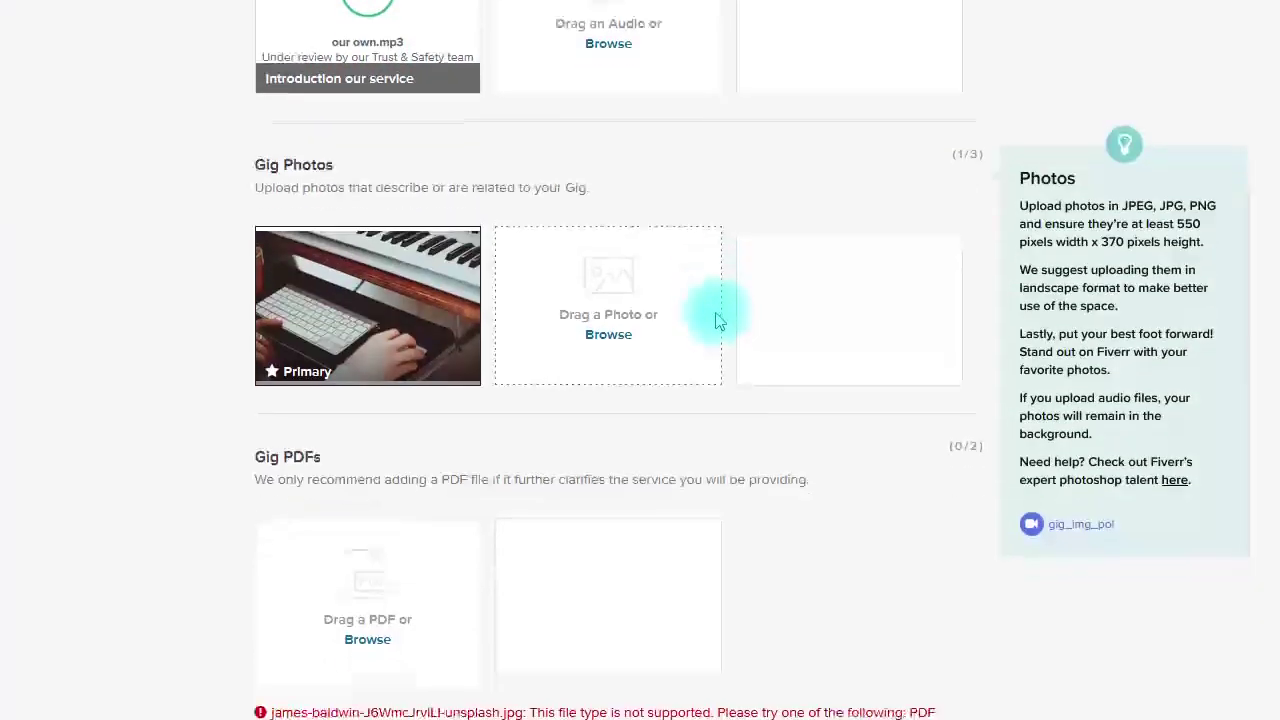
click(883, 655)
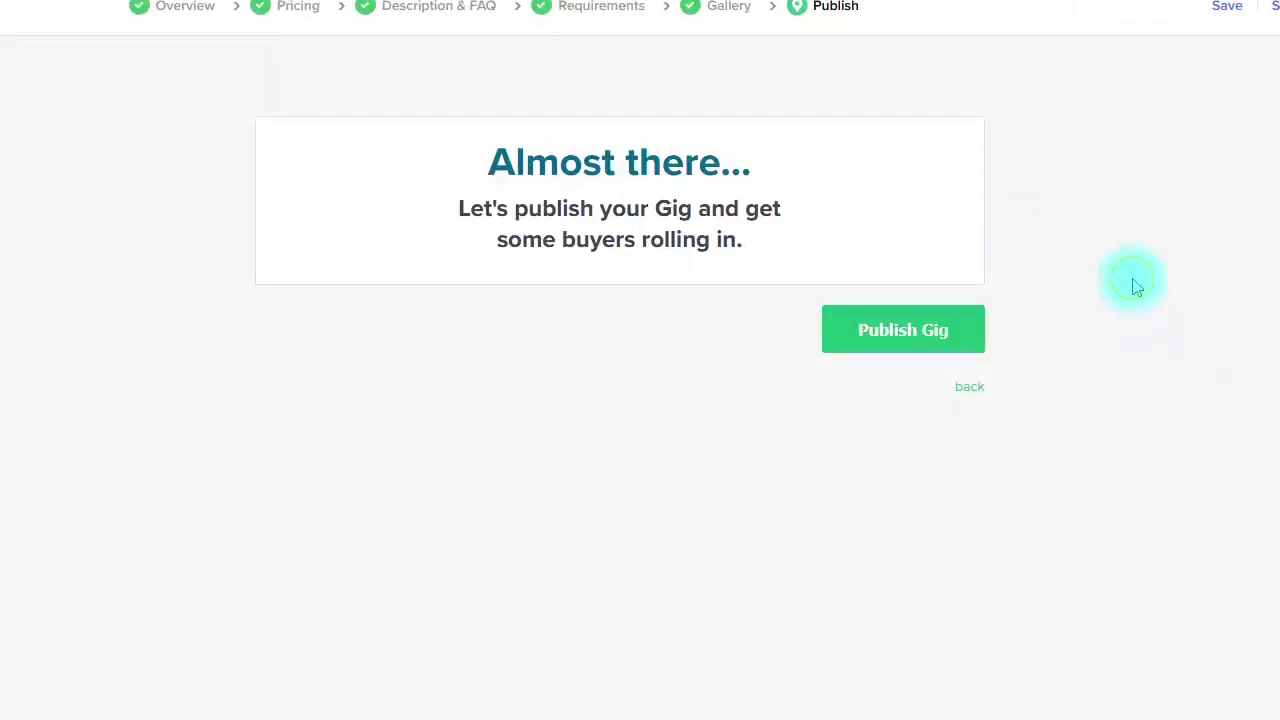
click(915, 324)
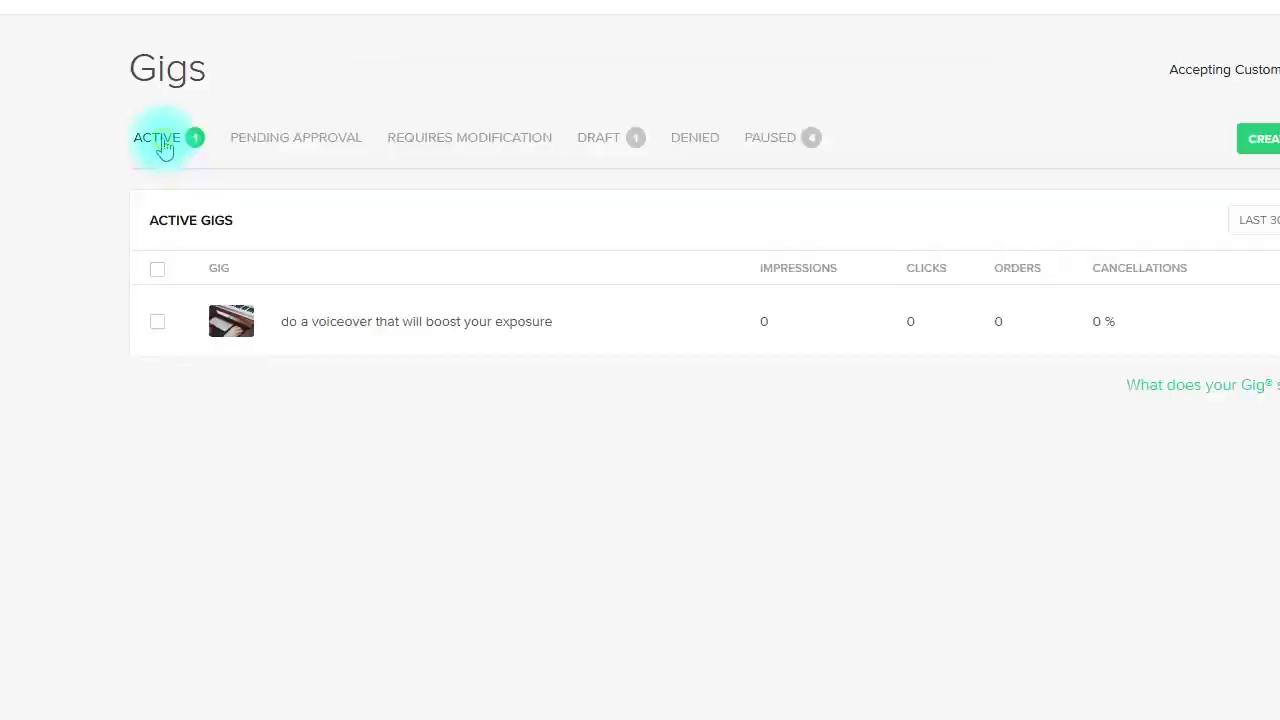
click(163, 145)
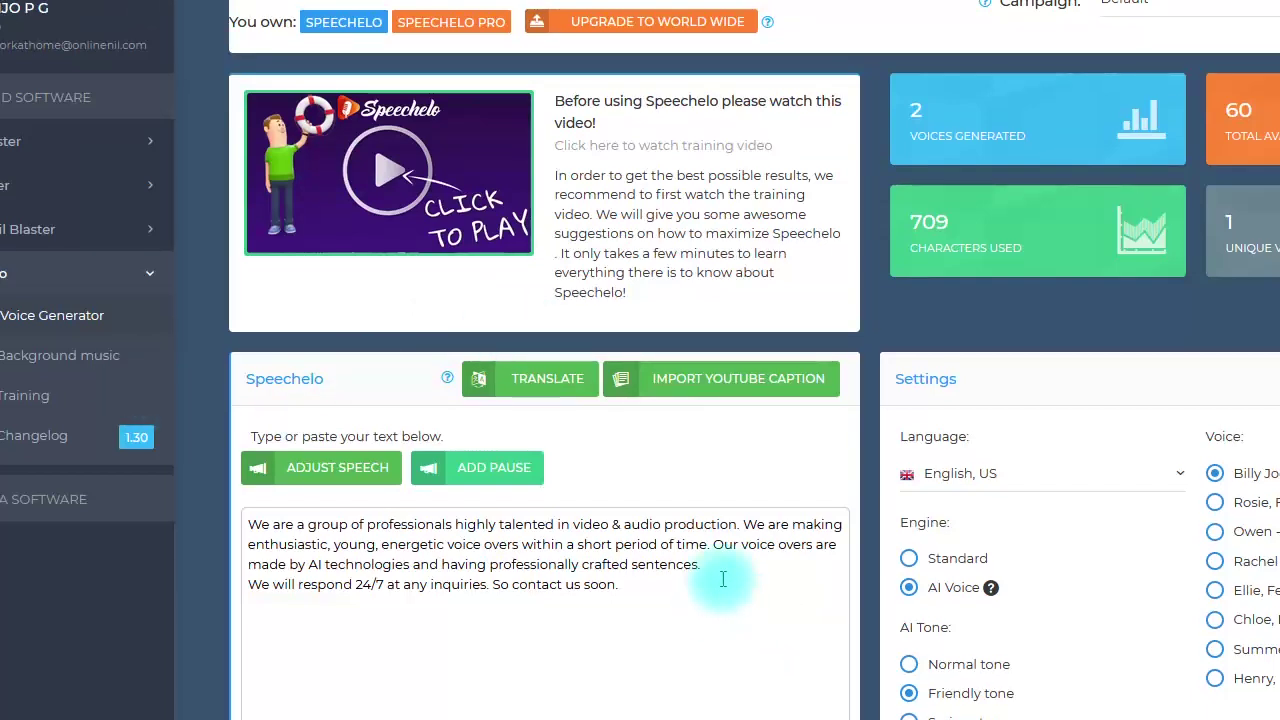
- In Speechelo, start a new line at "We are making enthusiastic" in the voiceover text and preview the voiceover
drag(625, 592, 180, 523)
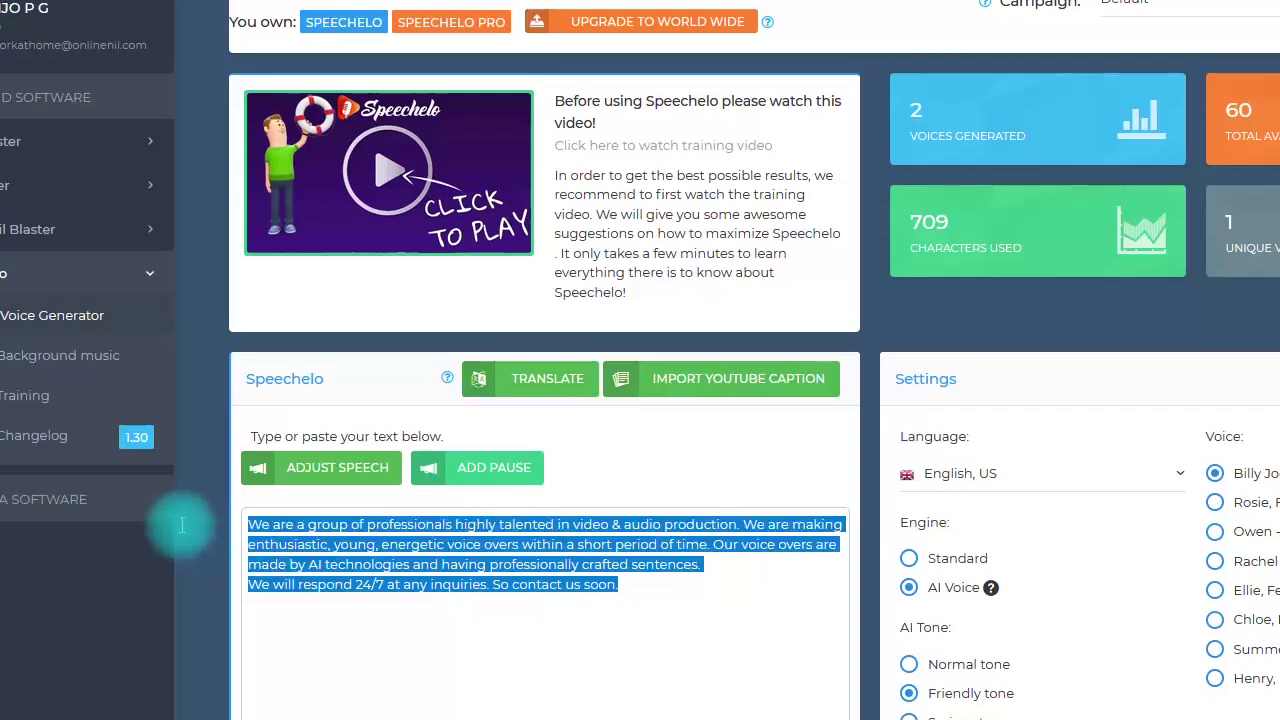
click(705, 636)
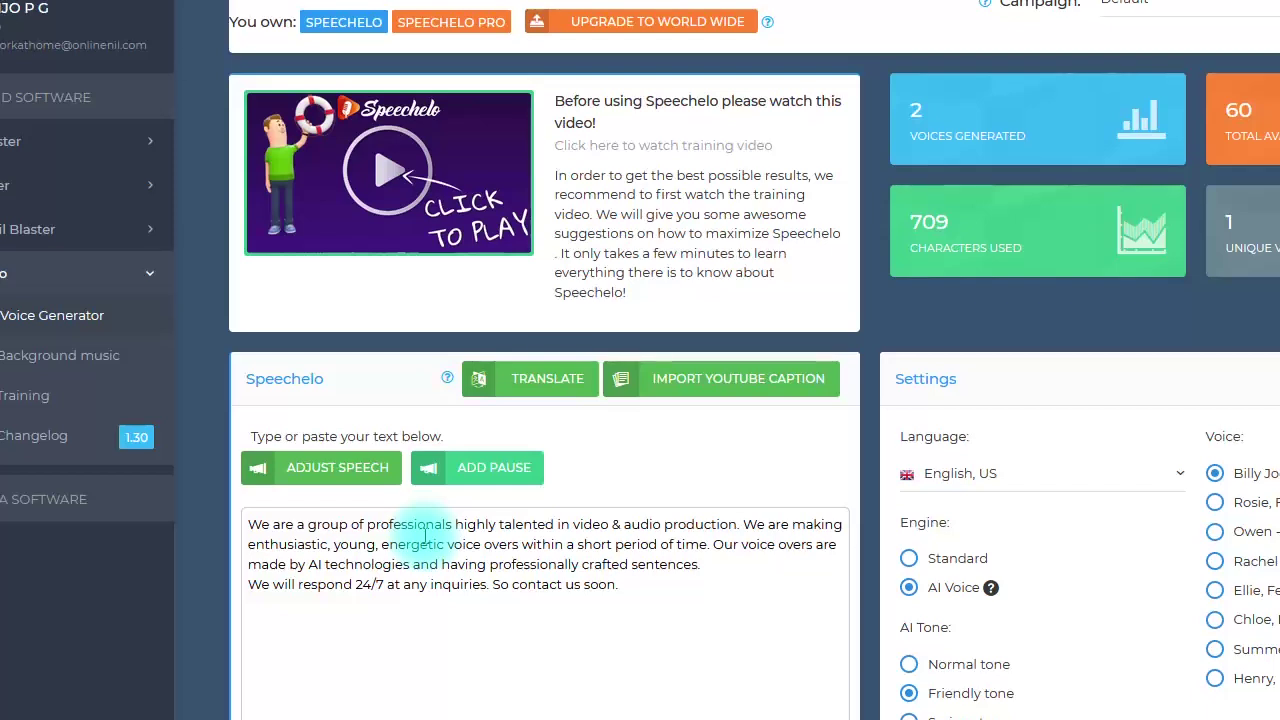
key(Return)
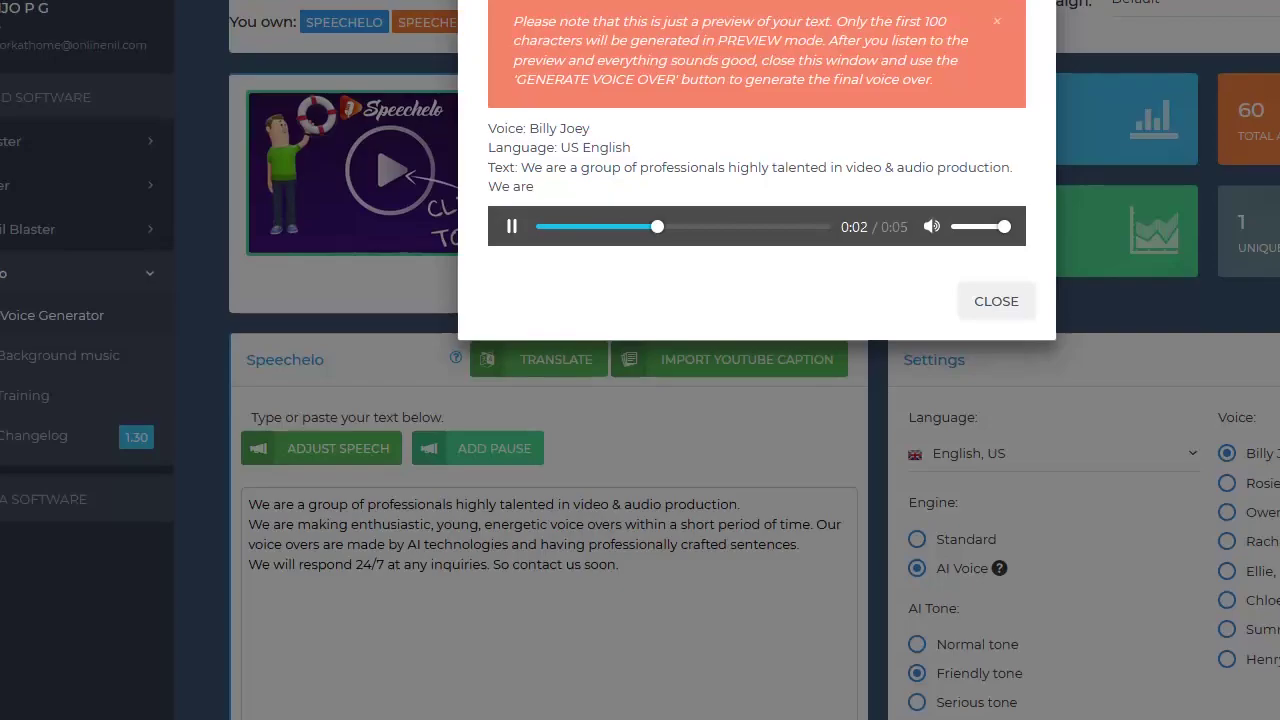
key(Escape)
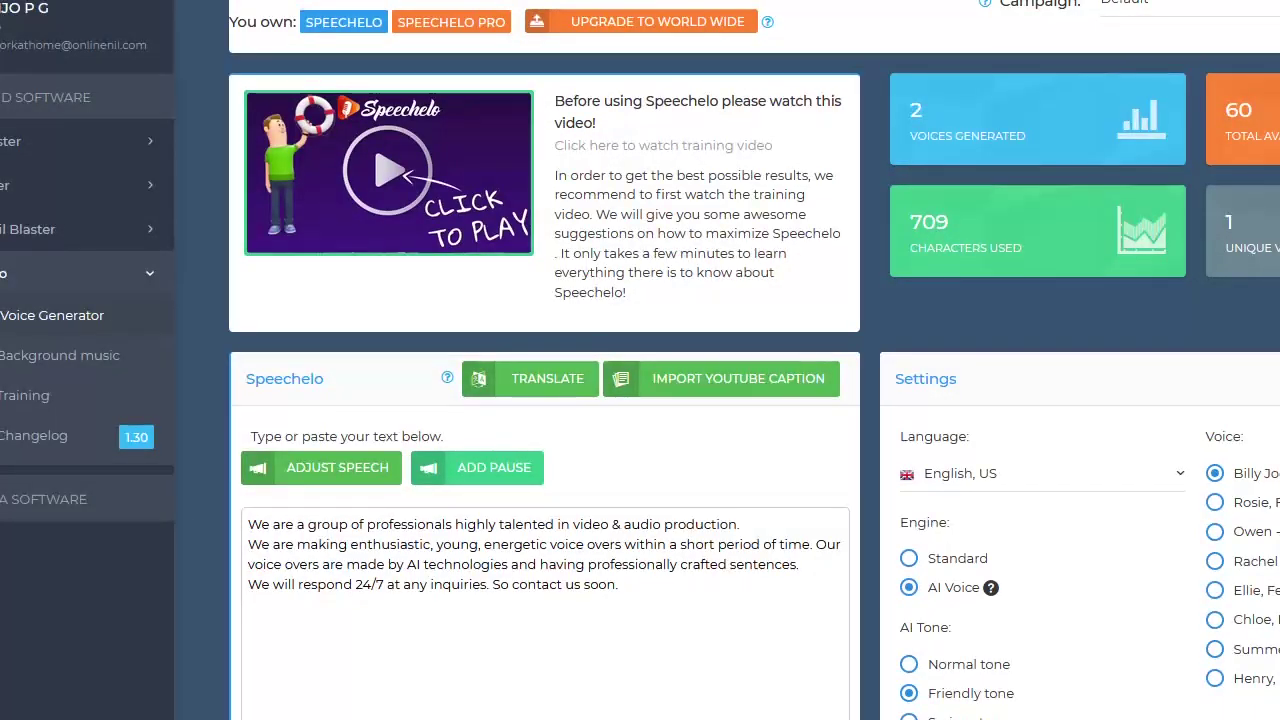
- Select the newest voiceover in Speechelo's list of generated voices
scroll(640, 400, down, 2)
scroll(910, 501, down, 4)
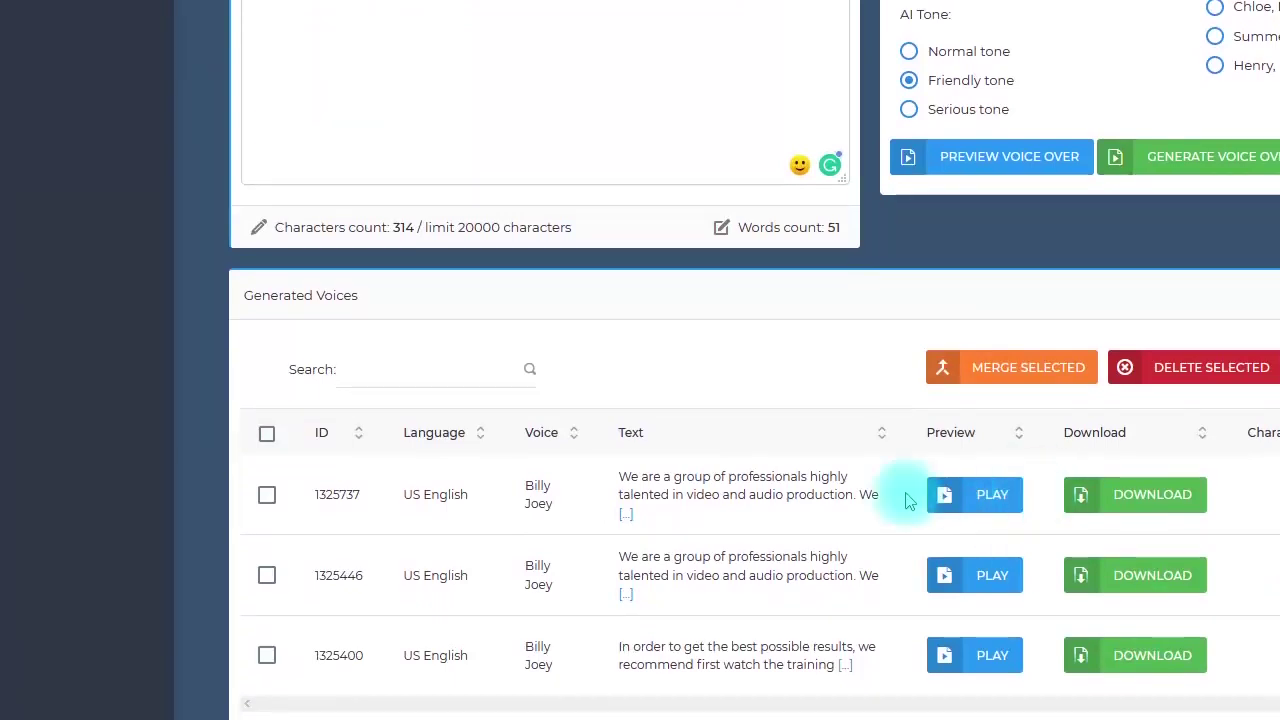
click(765, 515)
scroll(765, 515, up, 1)
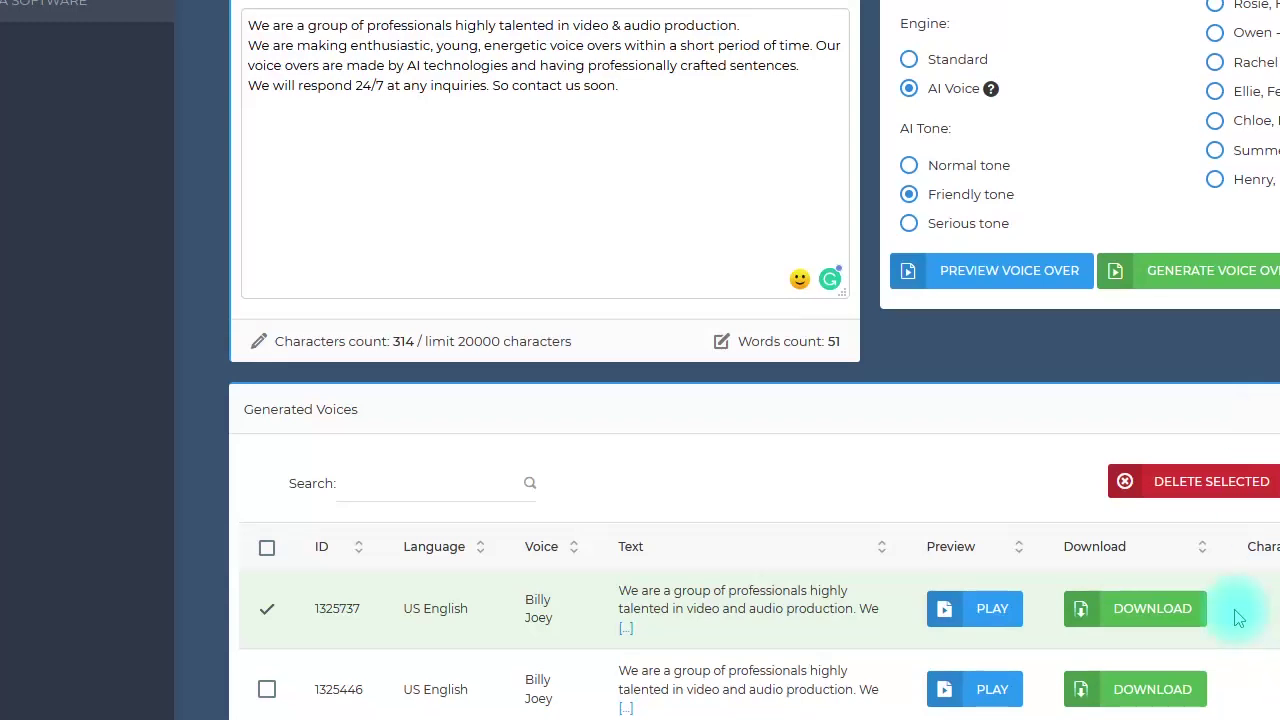
scroll(1110, 480, up, 5)
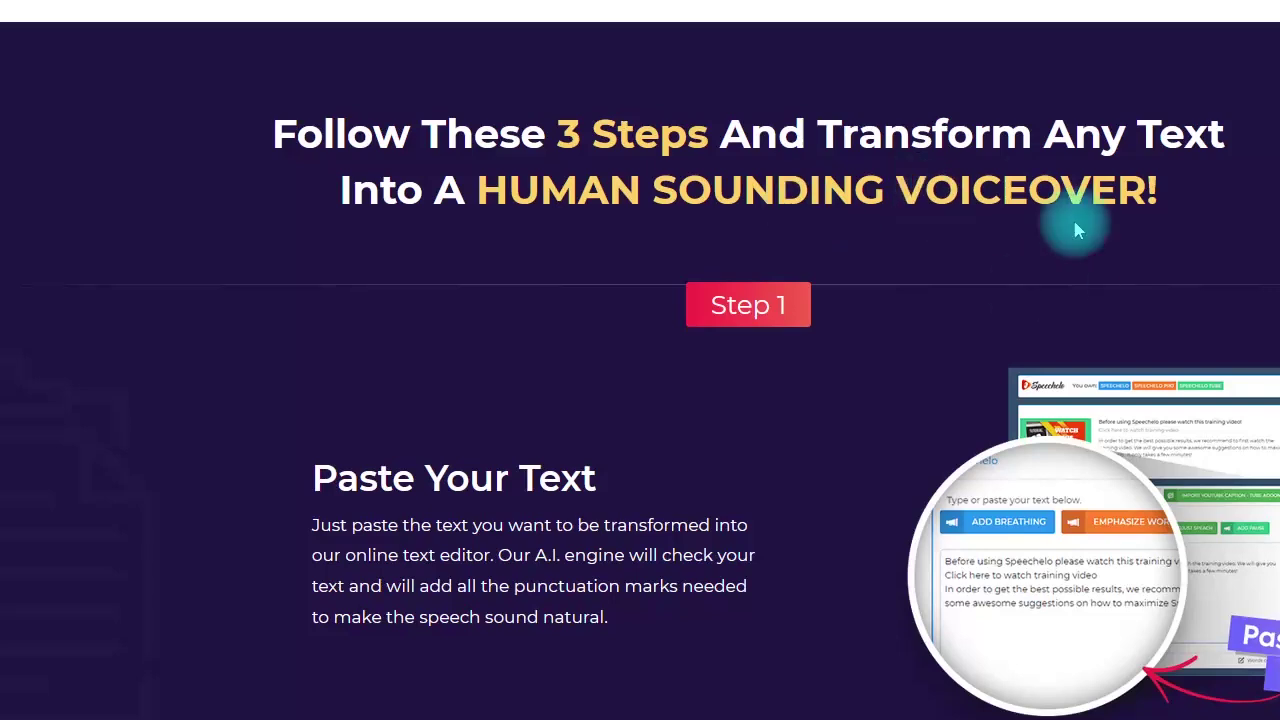
- Examine Speechelo's sales and purchase pages for its three-step process, video uses, training workshop, bonus products, features and pricing
scroll(640, 400, down, 7)
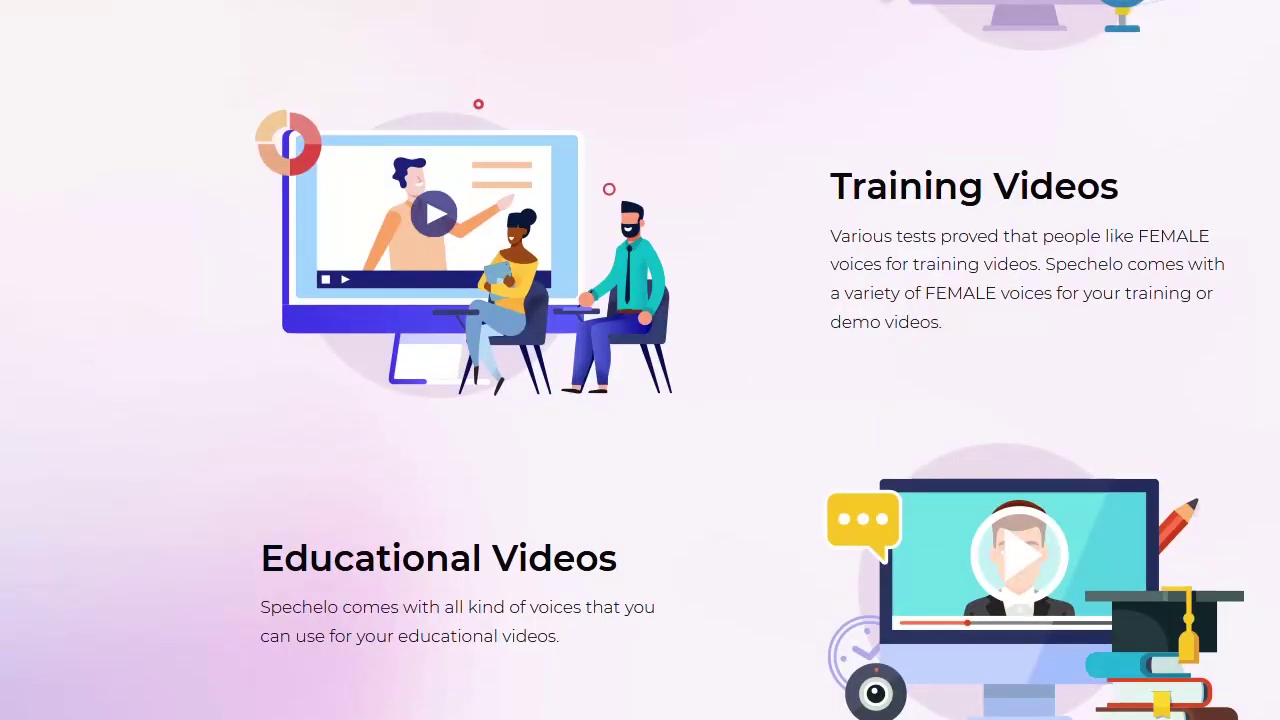
scroll(640, 360, up, 3)
scroll(640, 360, up, 1)
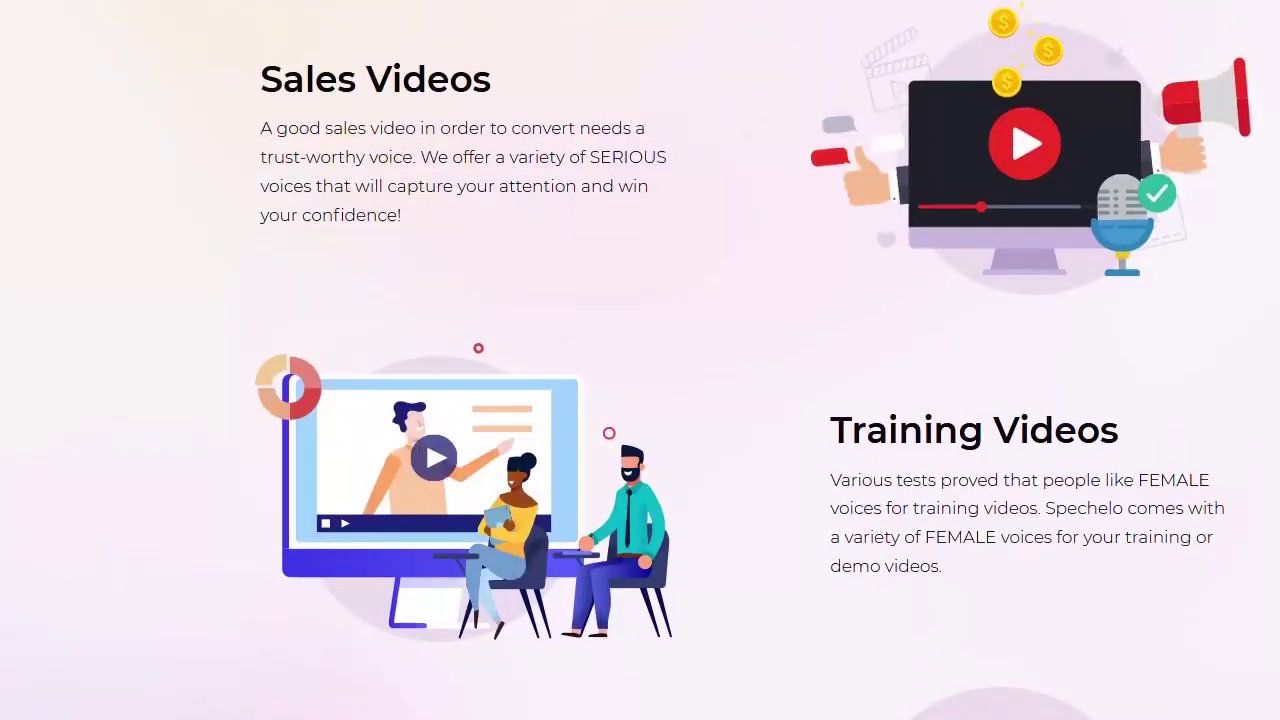
scroll(640, 360, down, 15)
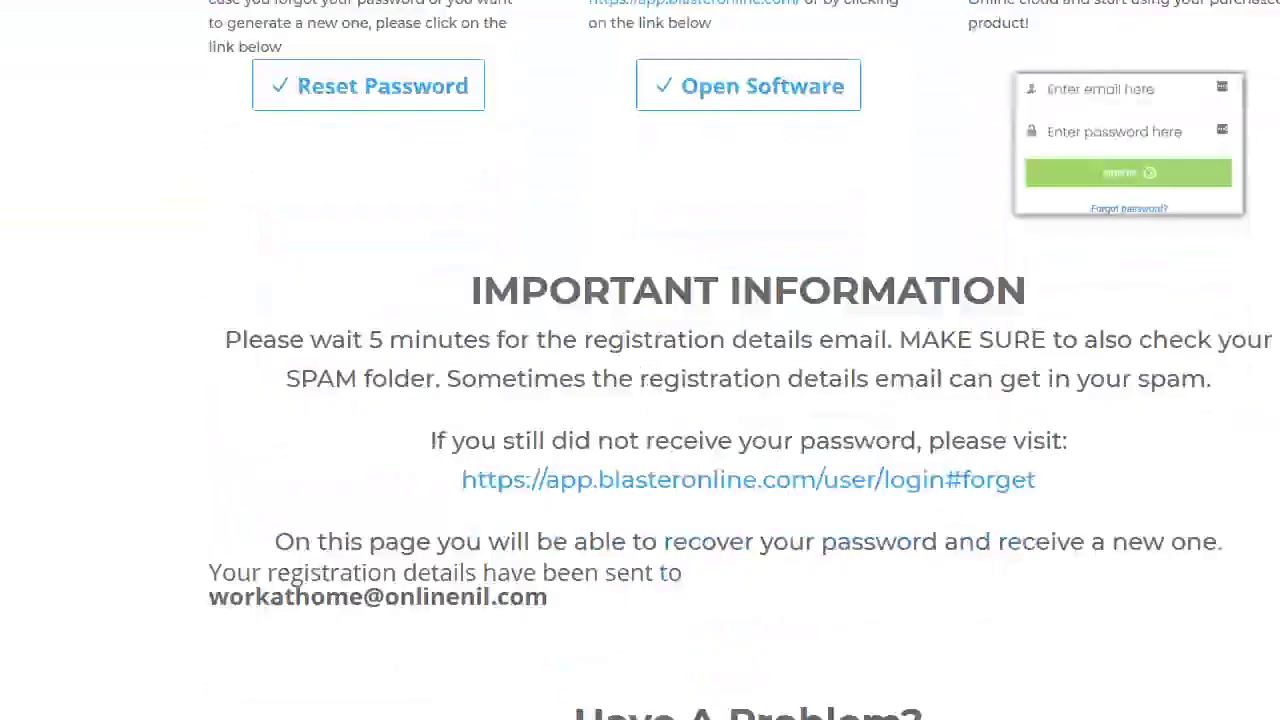
scroll(640, 360, down, 10)
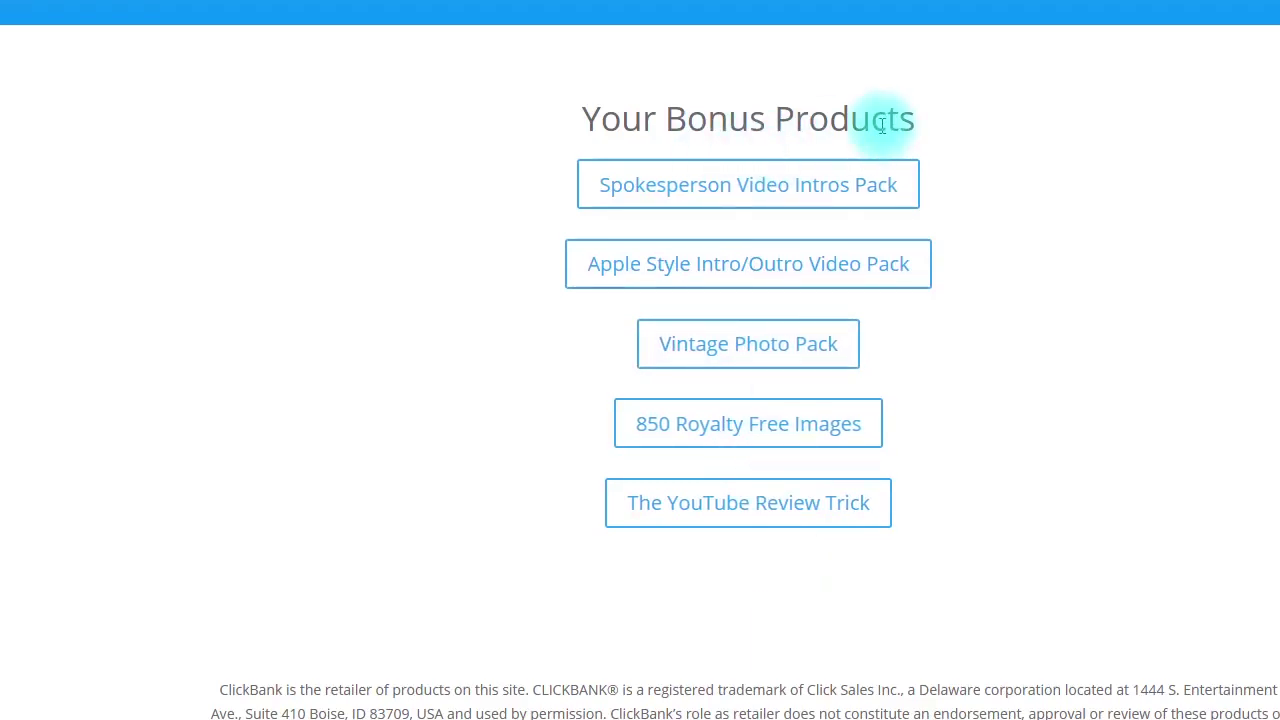
scroll(800, 363, up, 5)
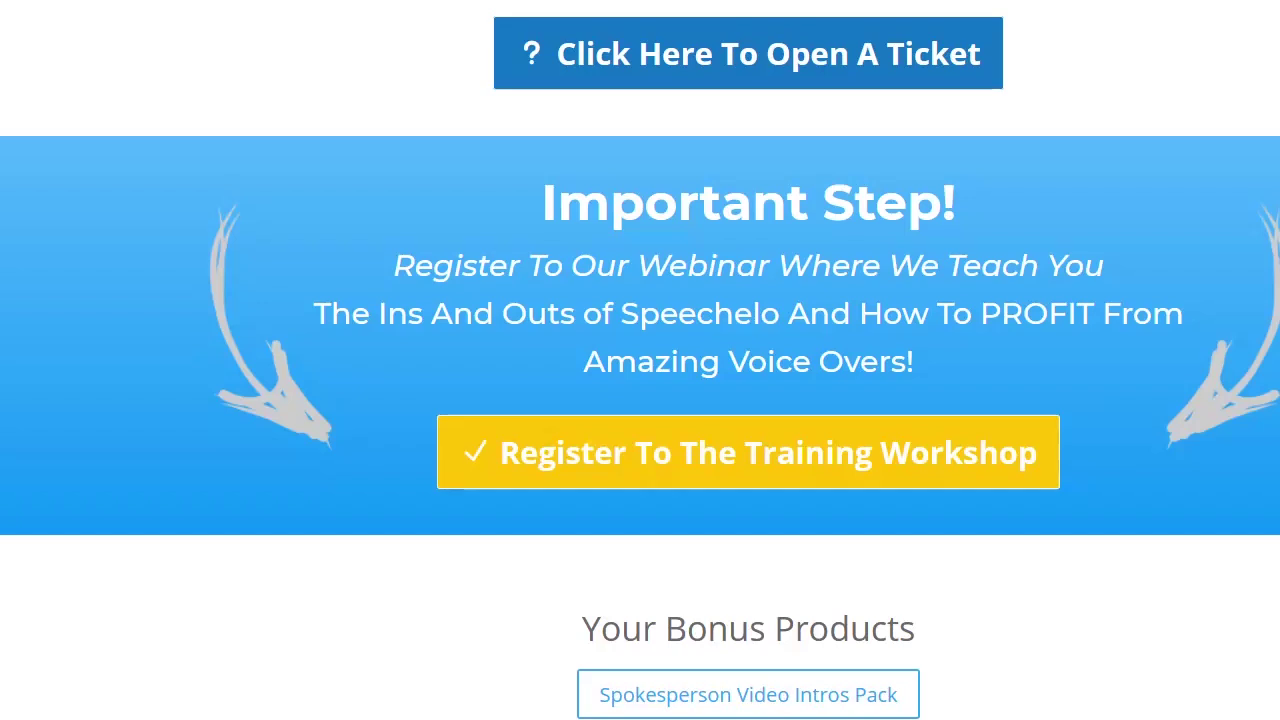
scroll(689, 398, up, 2)
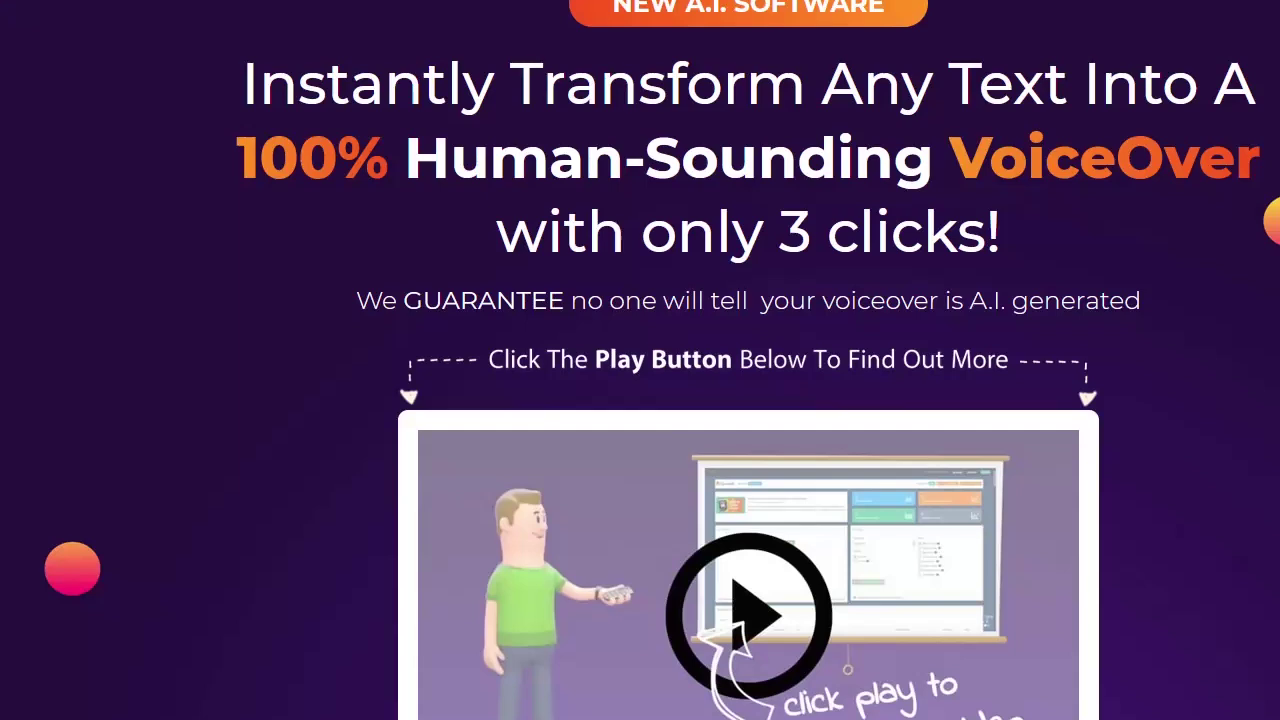
scroll(640, 360, down, 15)
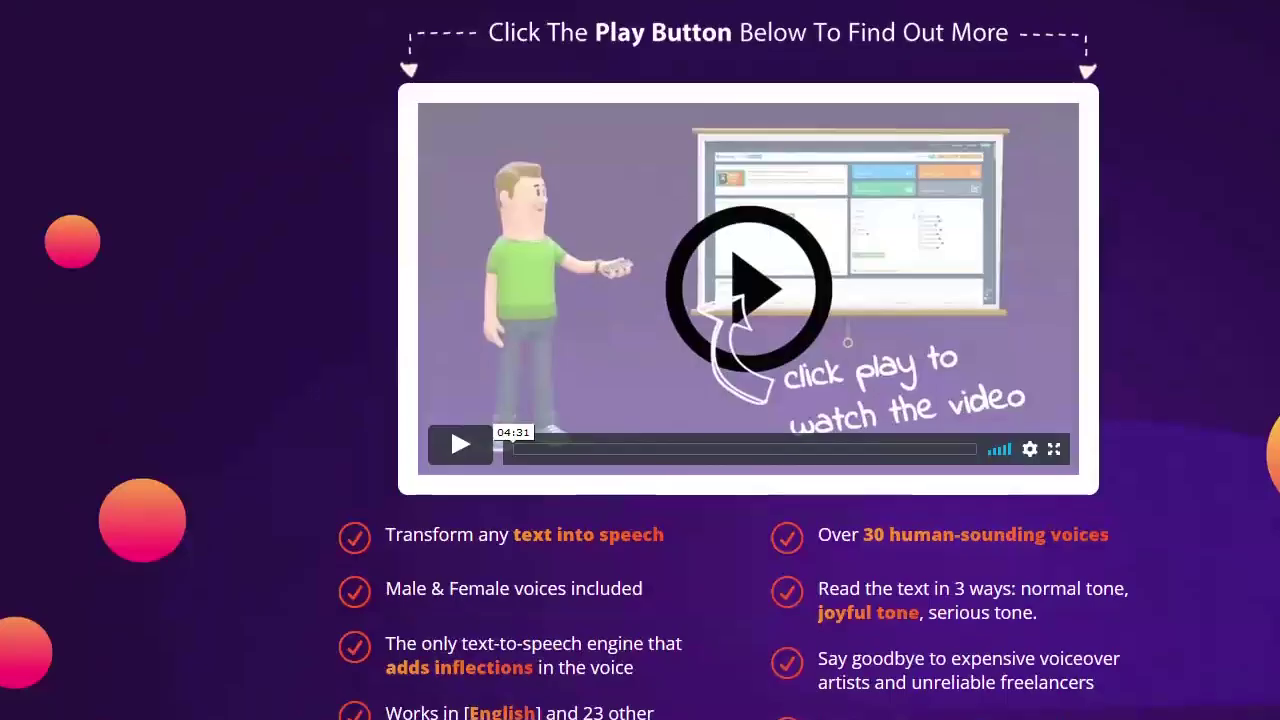
scroll(640, 360, up, 1)
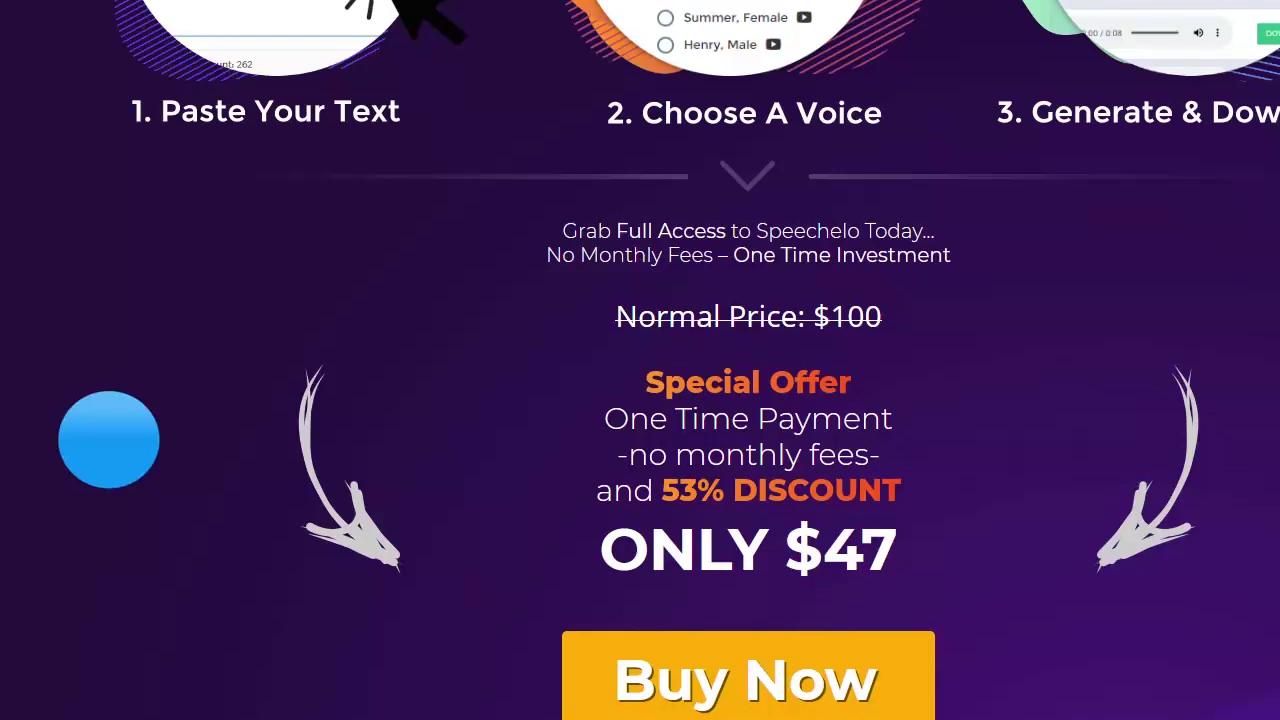
scroll(640, 360, down, 1)
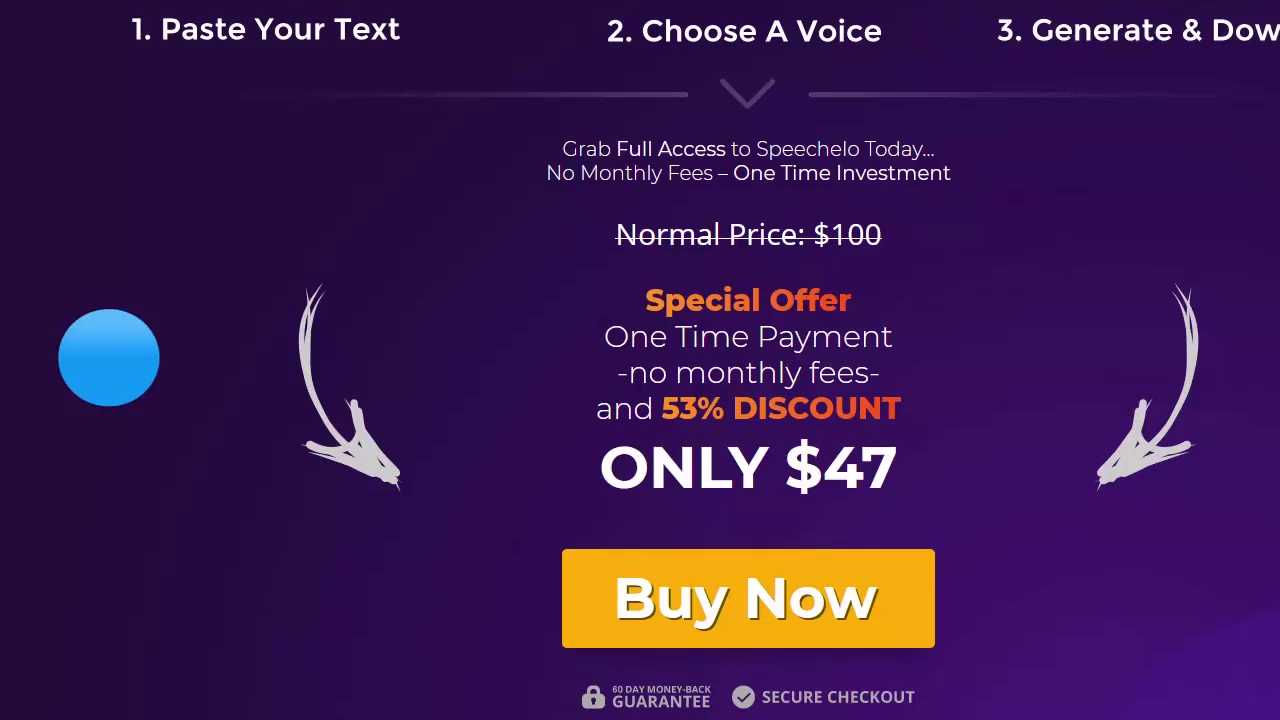